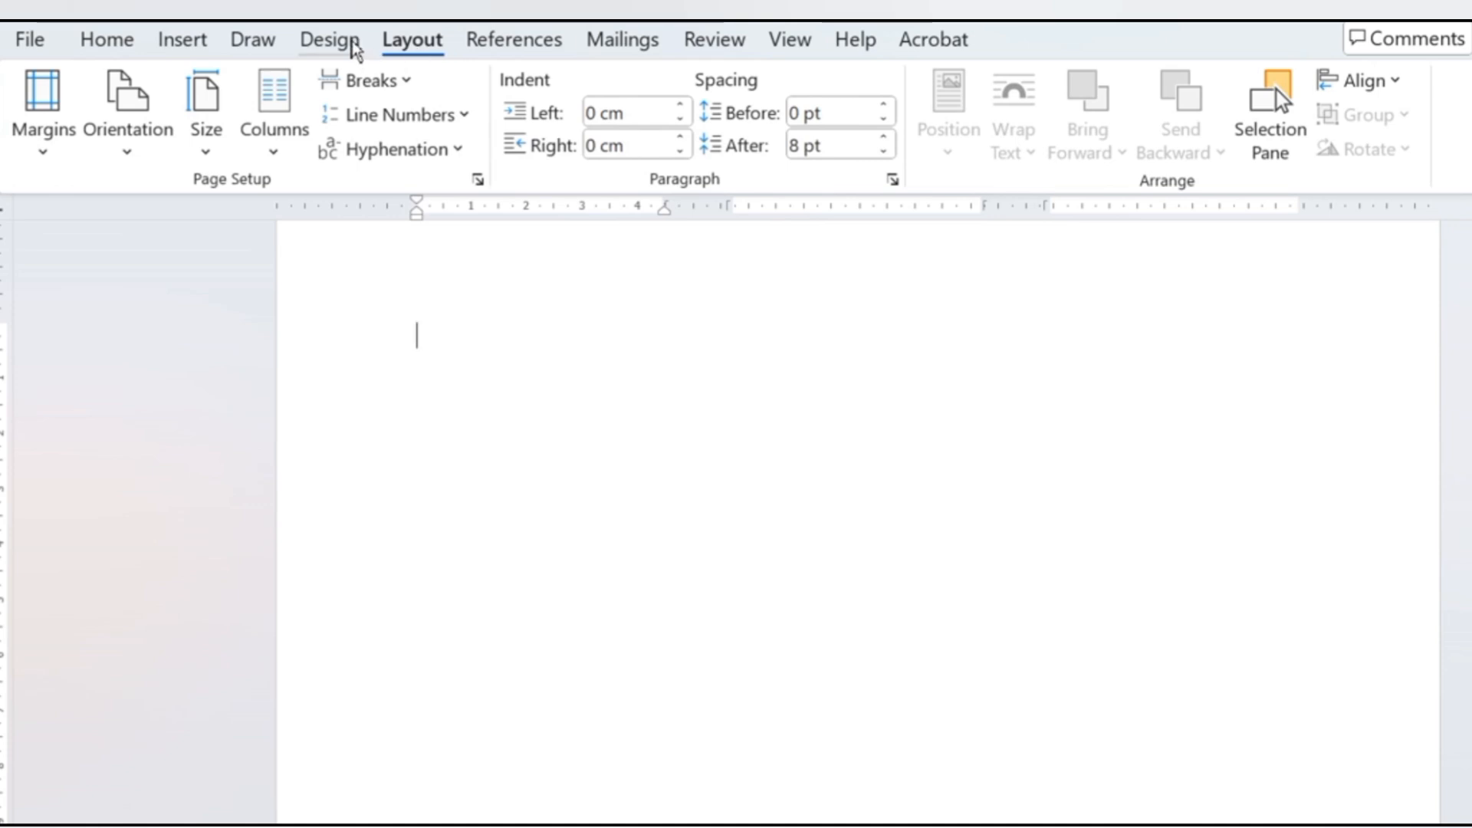
# Set the blank page to a single column and fill it with sample paragraphs using =rand().
pyautogui.click(271, 149)
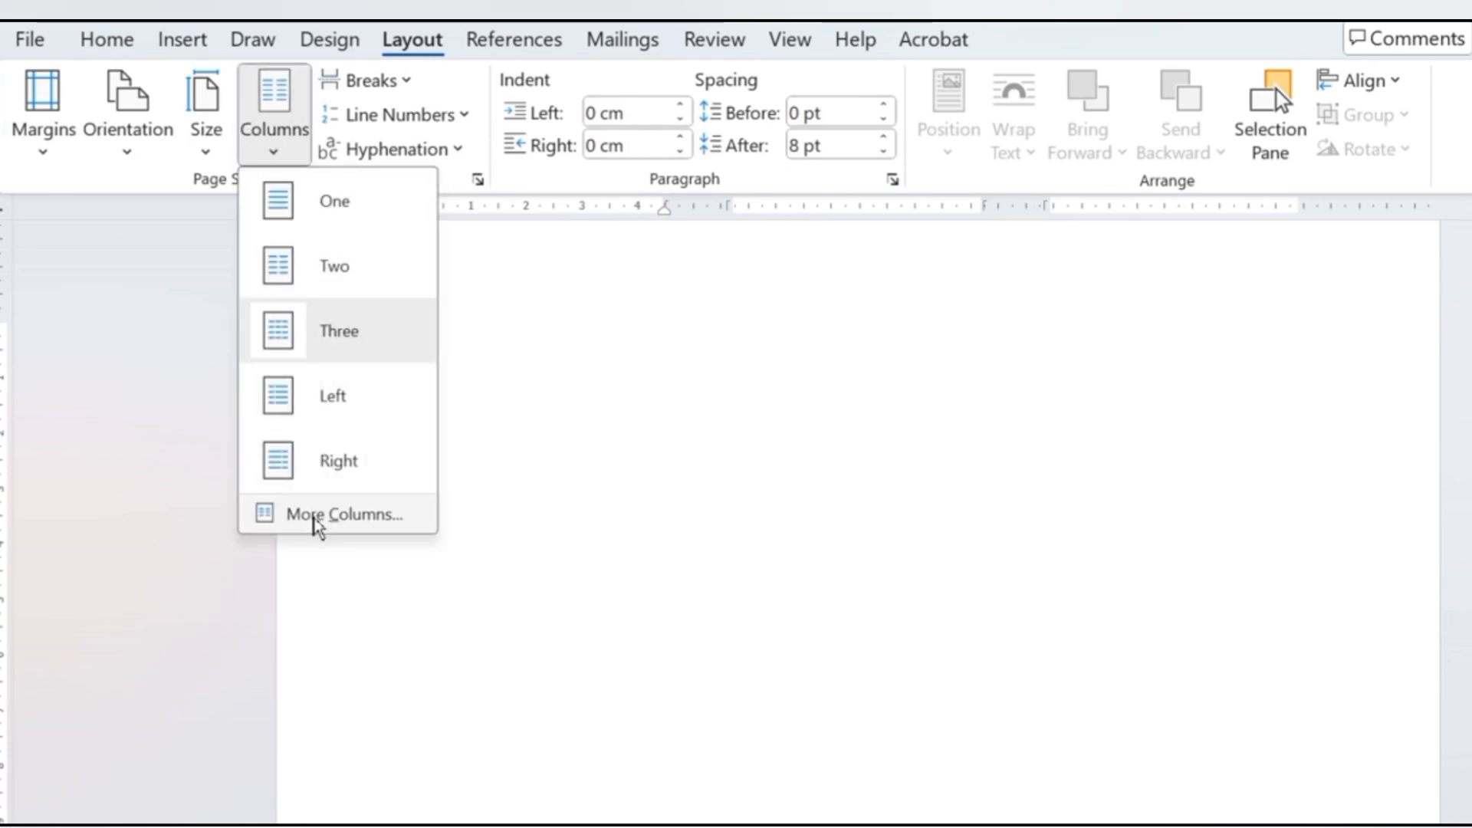
pyautogui.click(334, 207)
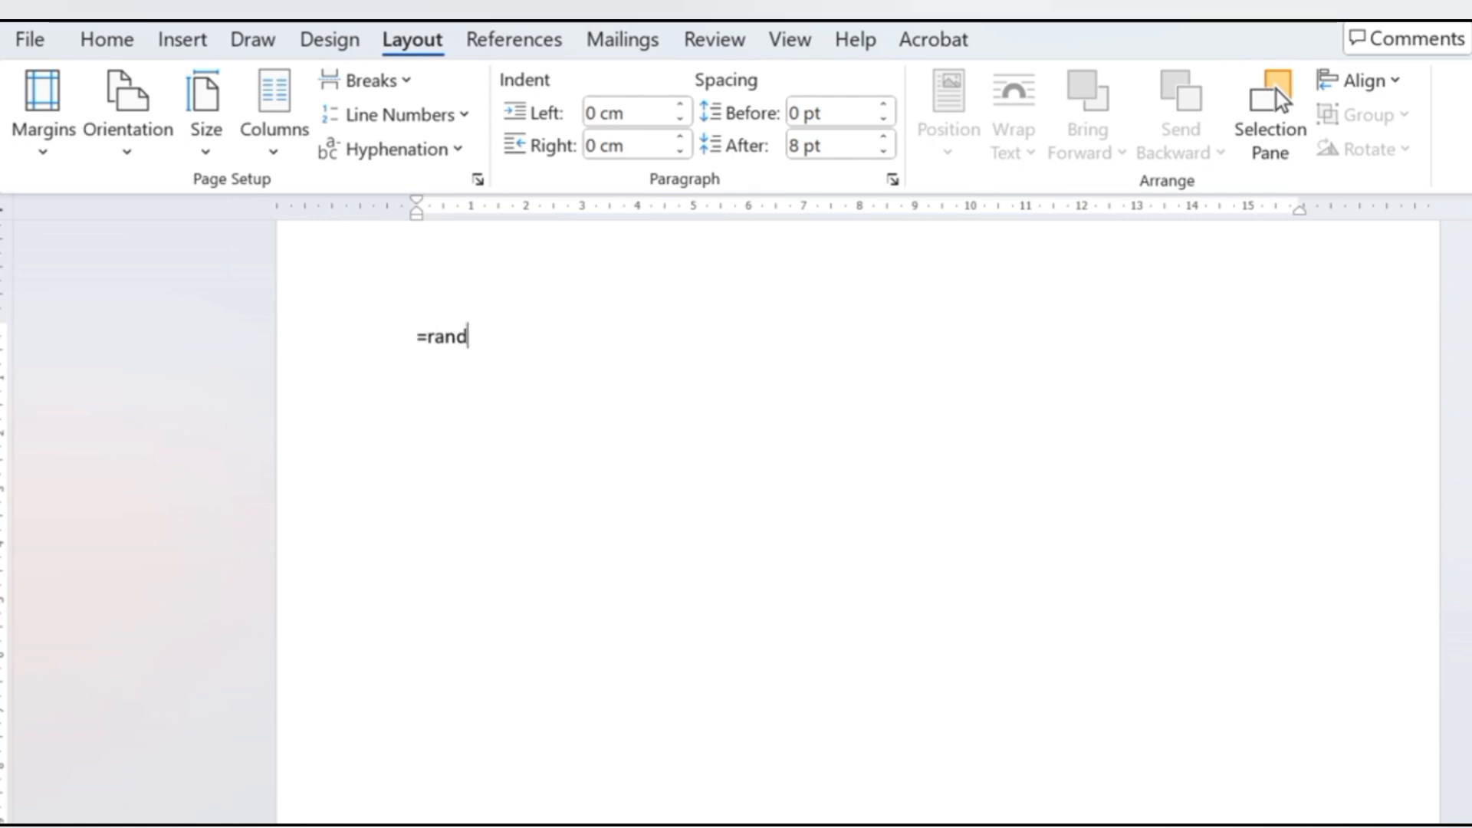
pyautogui.write('()')
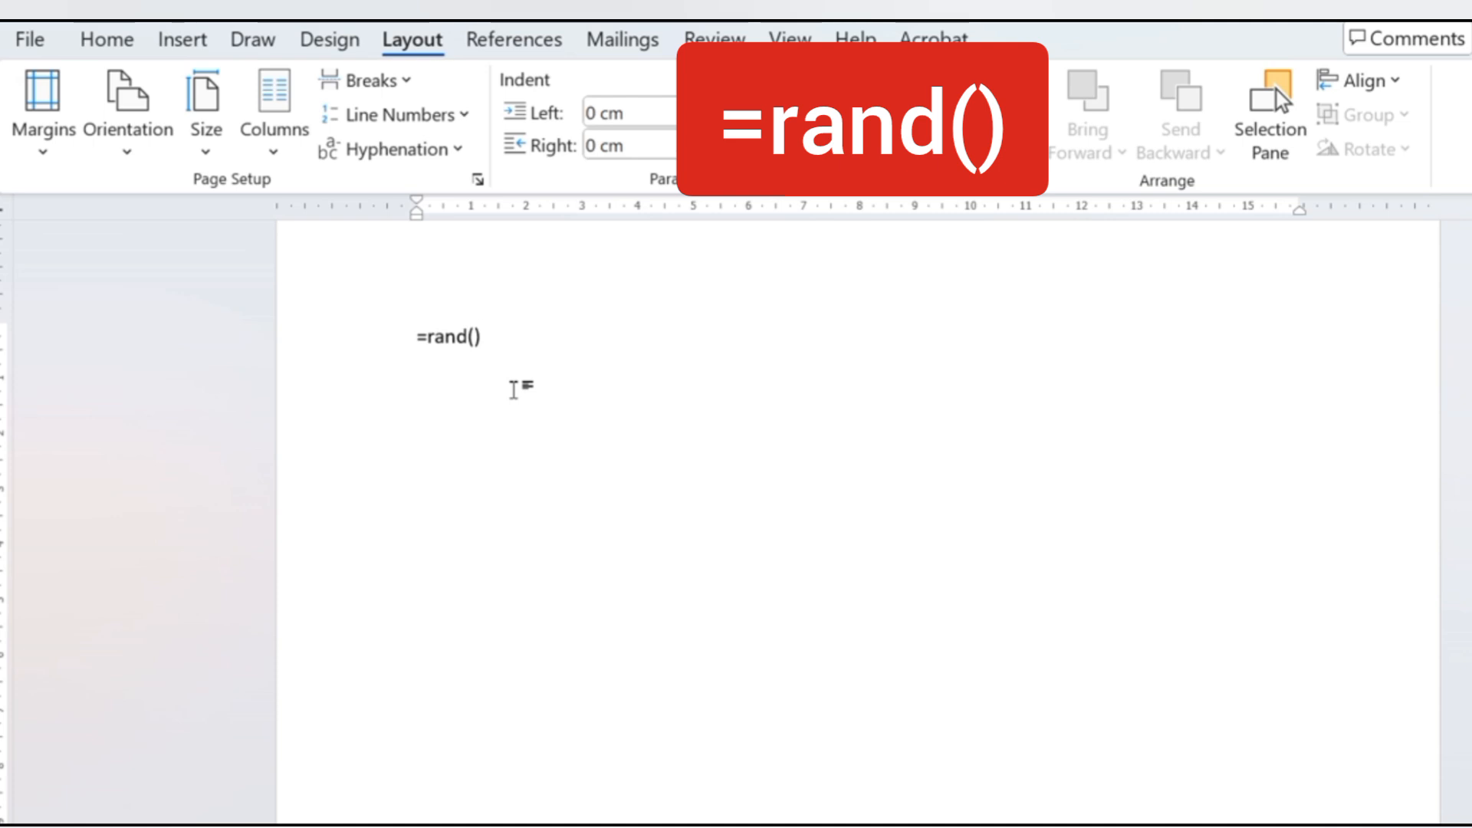
pyautogui.press('Return')
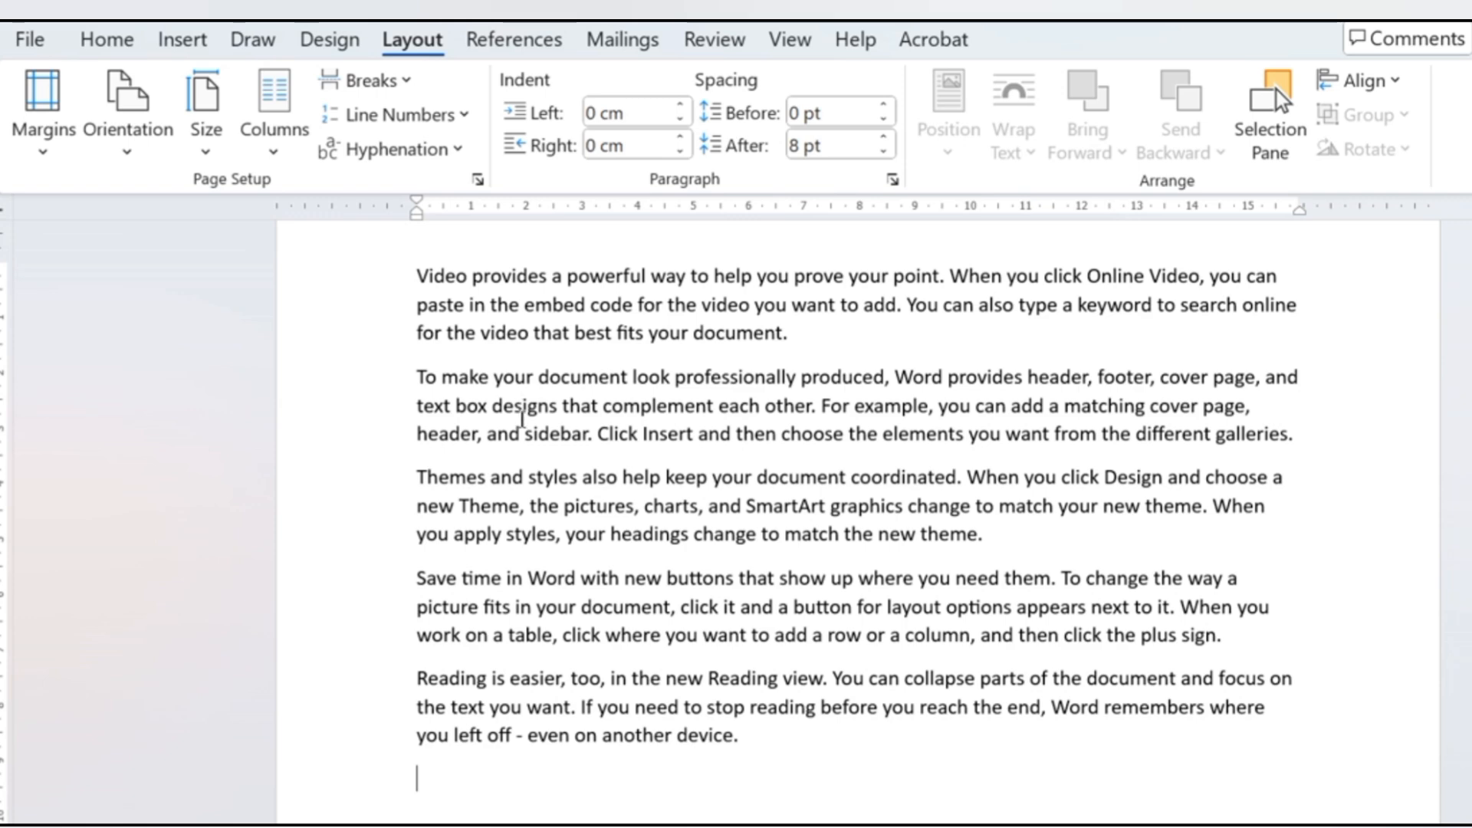
# Copy all the sample text and paste it twice at the end of the document so it runs onto a second page.
pyautogui.scroll(2, 522, 419)
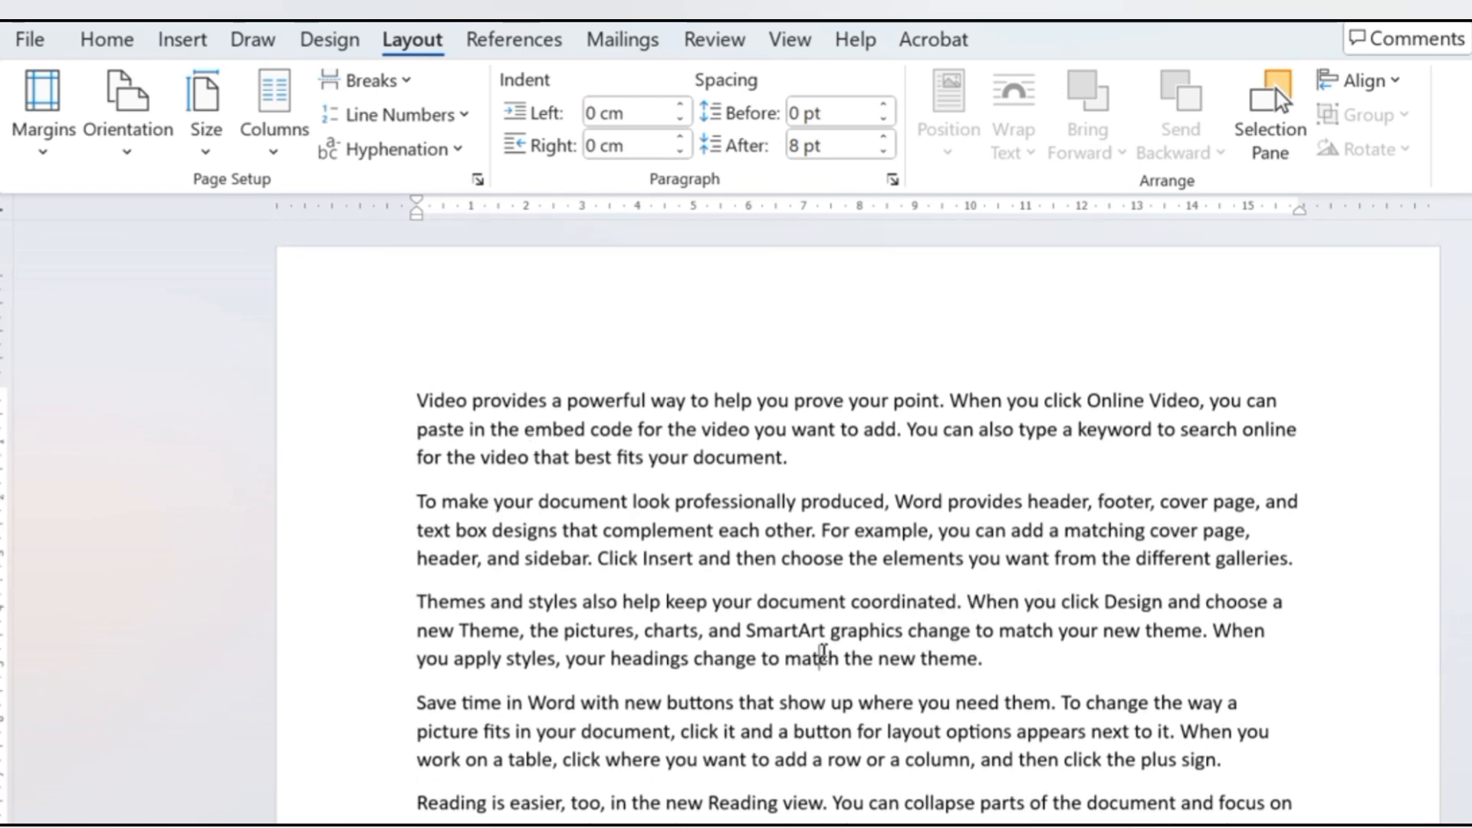
pyautogui.hotkey('ctrl', 'a')
pyautogui.hotkey('ctrl', 'c')
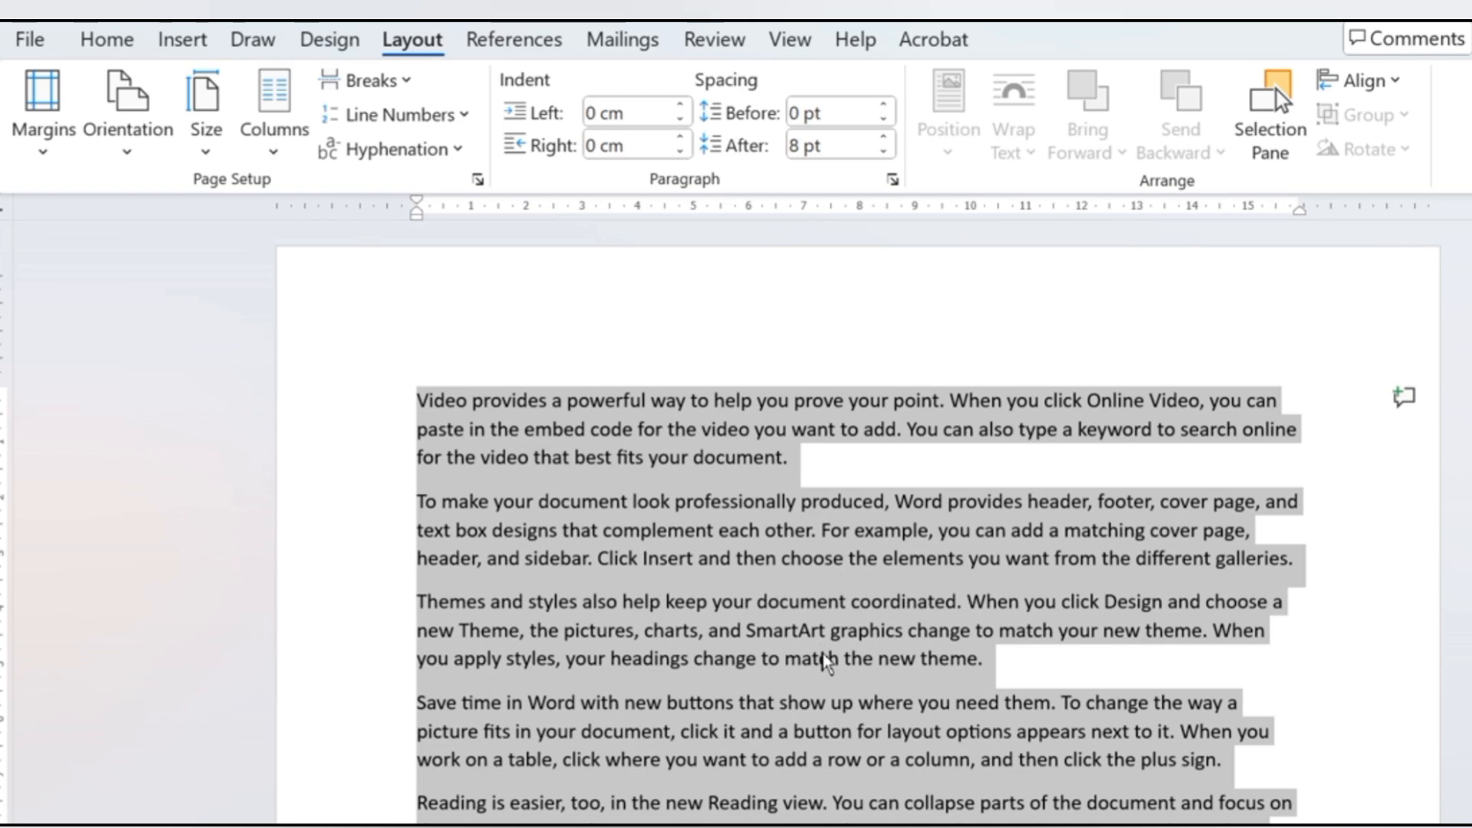
pyautogui.scroll(-5, 821, 663)
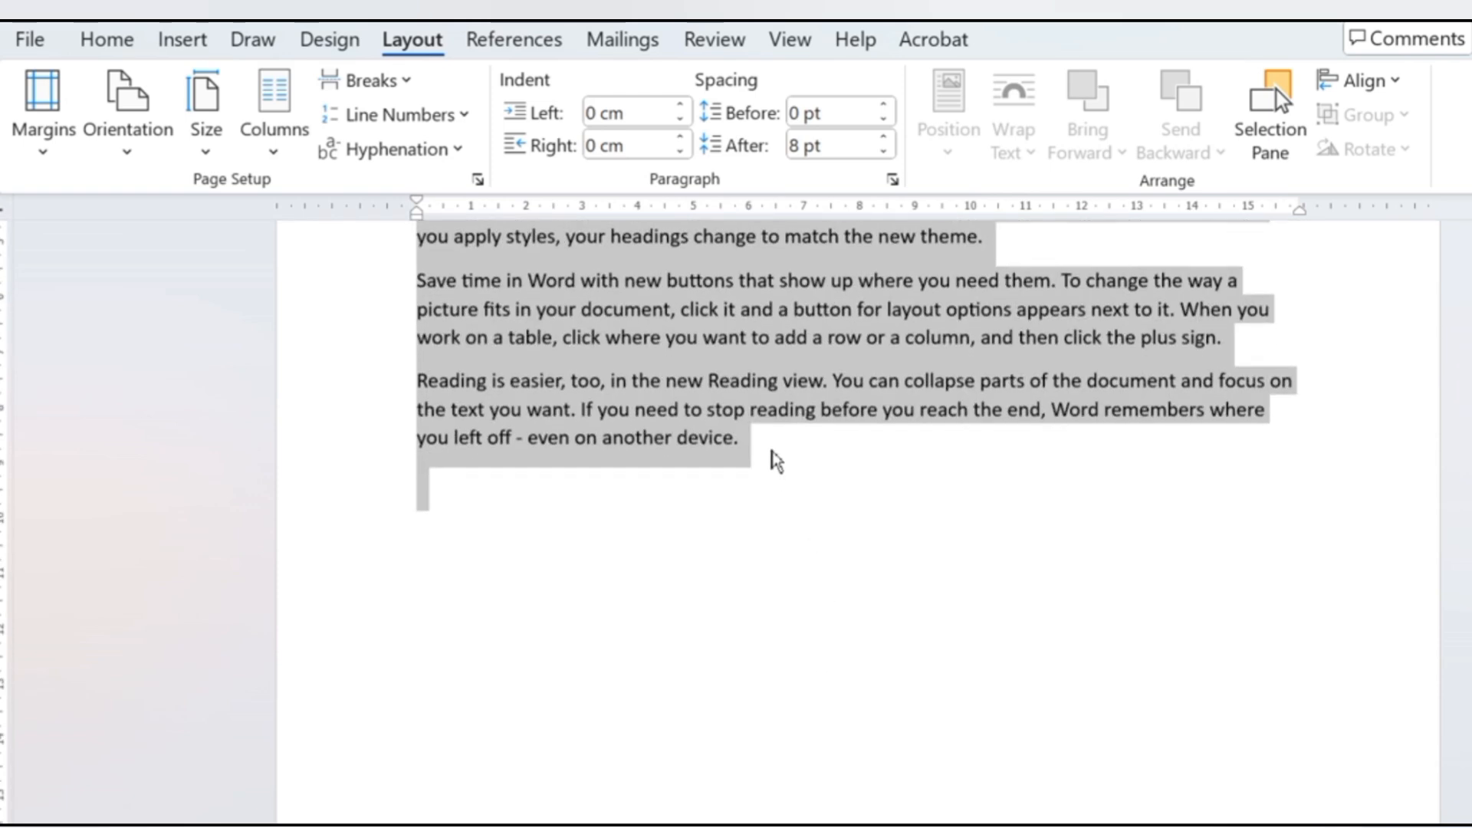
pyautogui.click(774, 459)
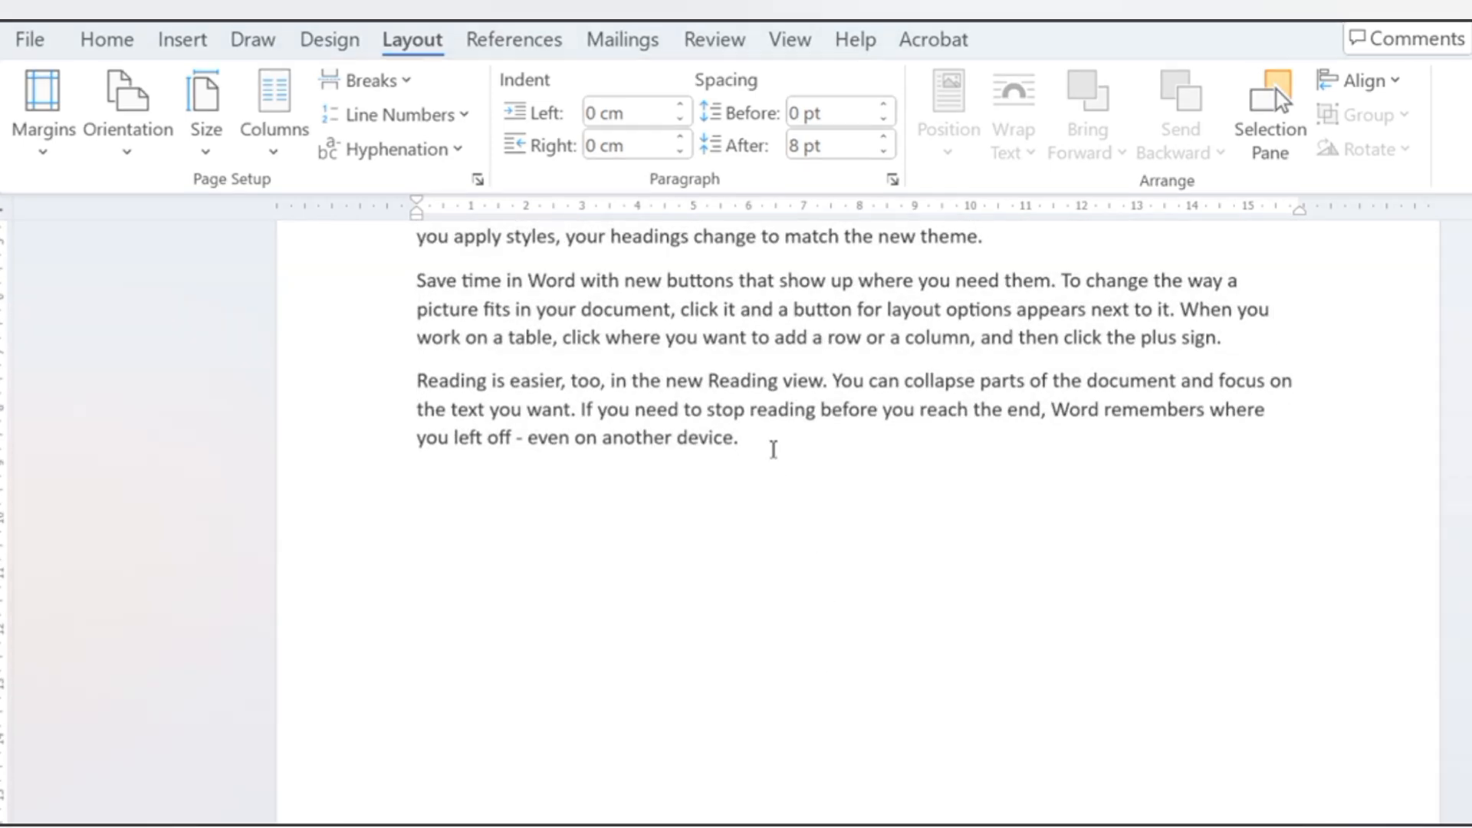
pyautogui.hotkey('ctrl', 'v')
pyautogui.keyDown('ctrl'); pyautogui.scroll(-5, 761, 496); pyautogui.keyUp('ctrl')
pyautogui.keyDown('ctrl'); pyautogui.scroll(-5, 761, 504); pyautogui.keyUp('ctrl')
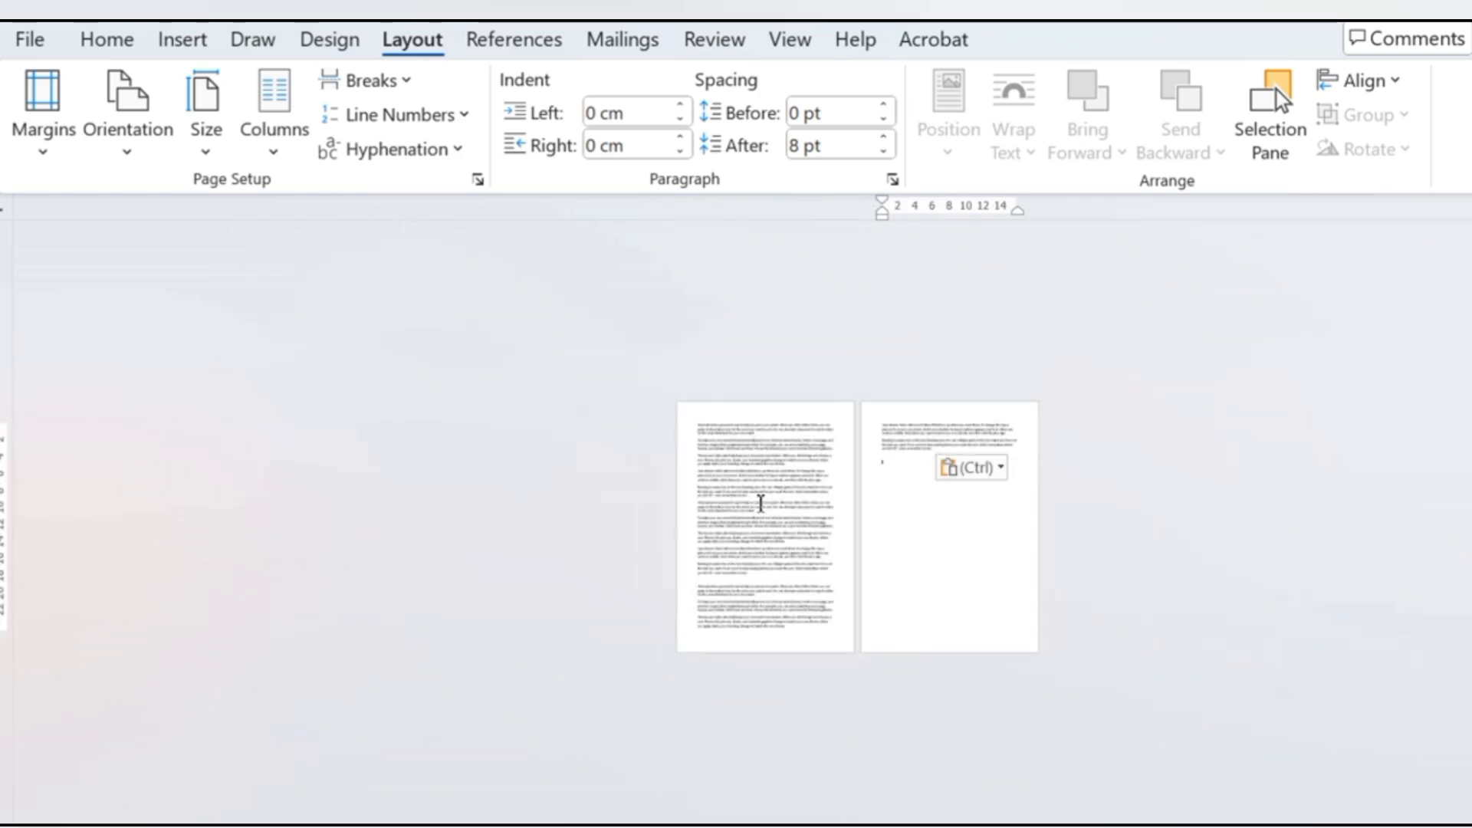
pyautogui.keyDown('ctrl'); pyautogui.scroll(4, 761, 503); pyautogui.keyUp('ctrl')
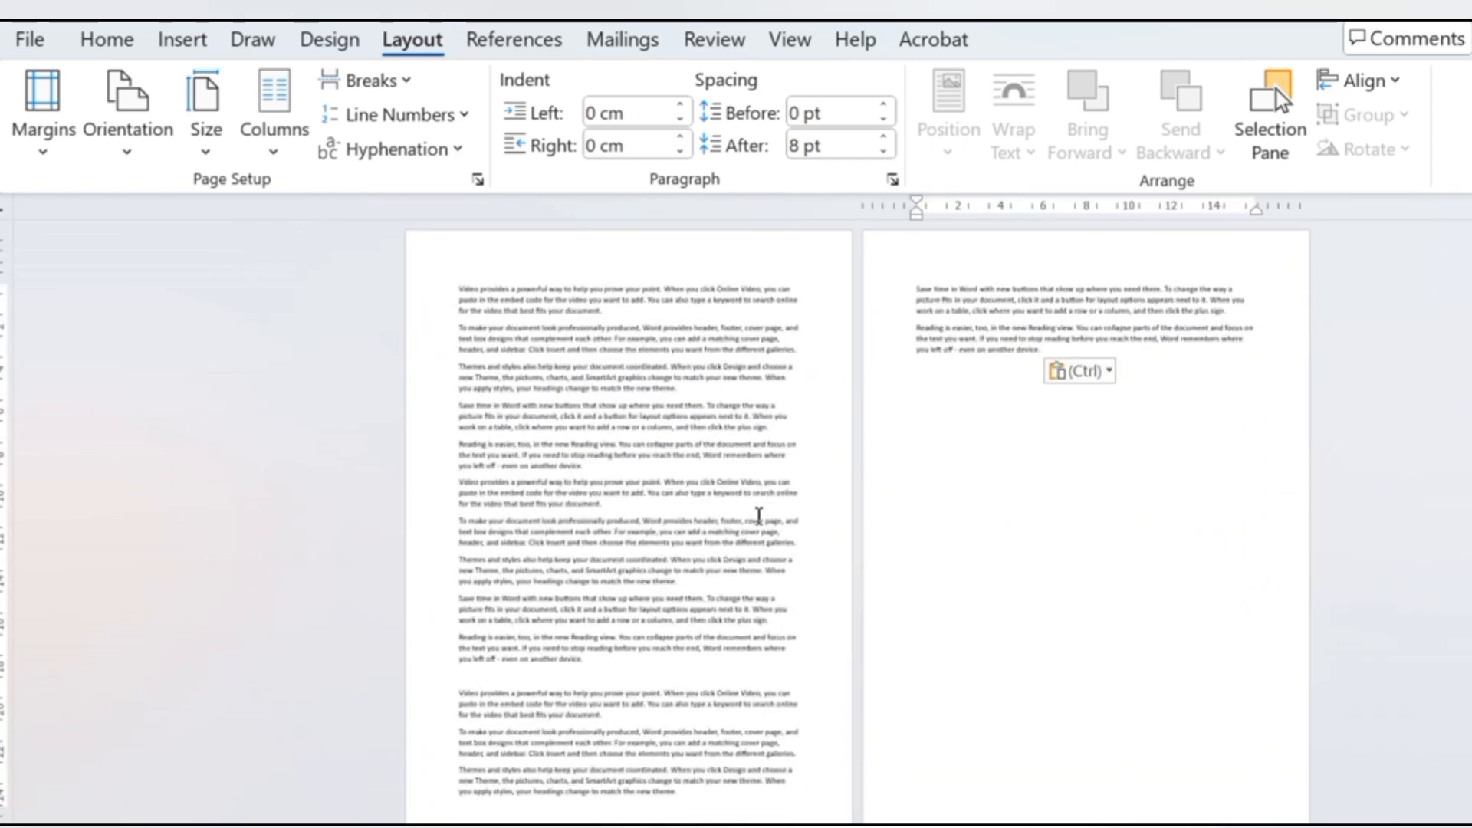
pyautogui.keyDown('ctrl'); pyautogui.scroll(3, 758, 514); pyautogui.keyUp('ctrl')
# Increase the font size of the whole document's text to 14.
pyautogui.click(591, 398)
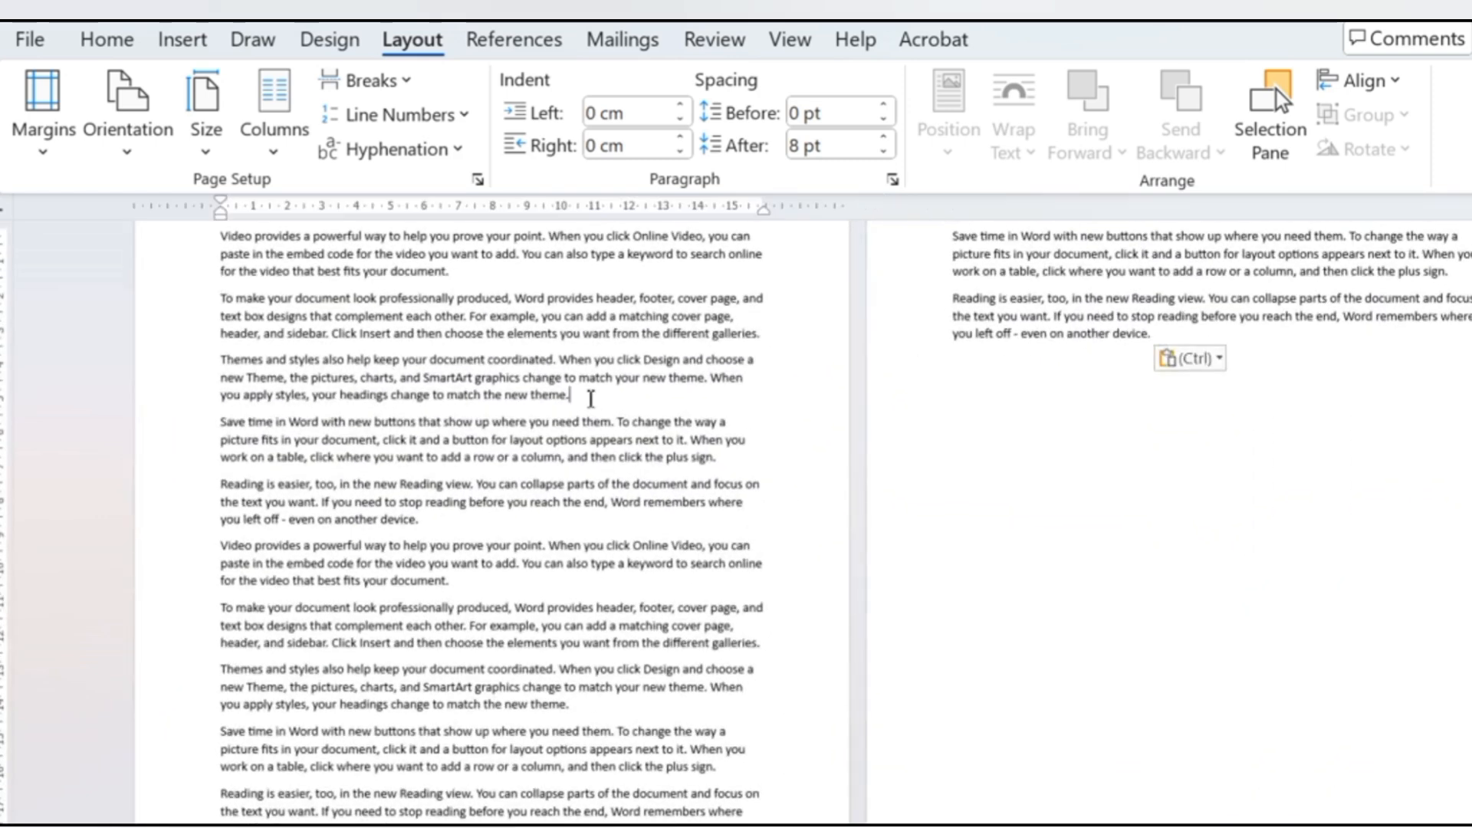
pyautogui.hotkey('ctrl', 'a')
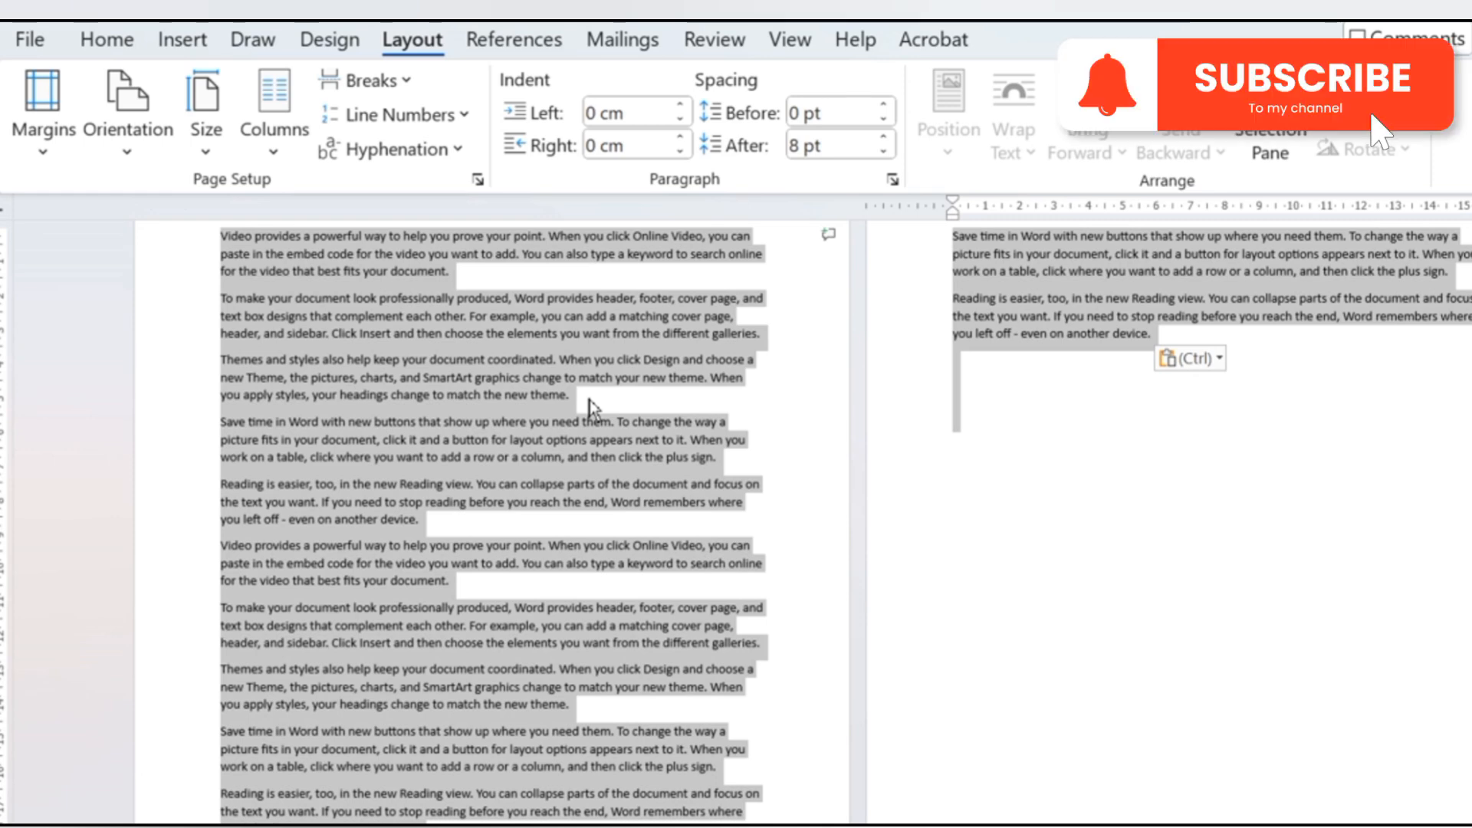
pyautogui.hotkey('ctrl', 'shift', '.')
pyautogui.hotkey('ctrl', 'shift', '.')
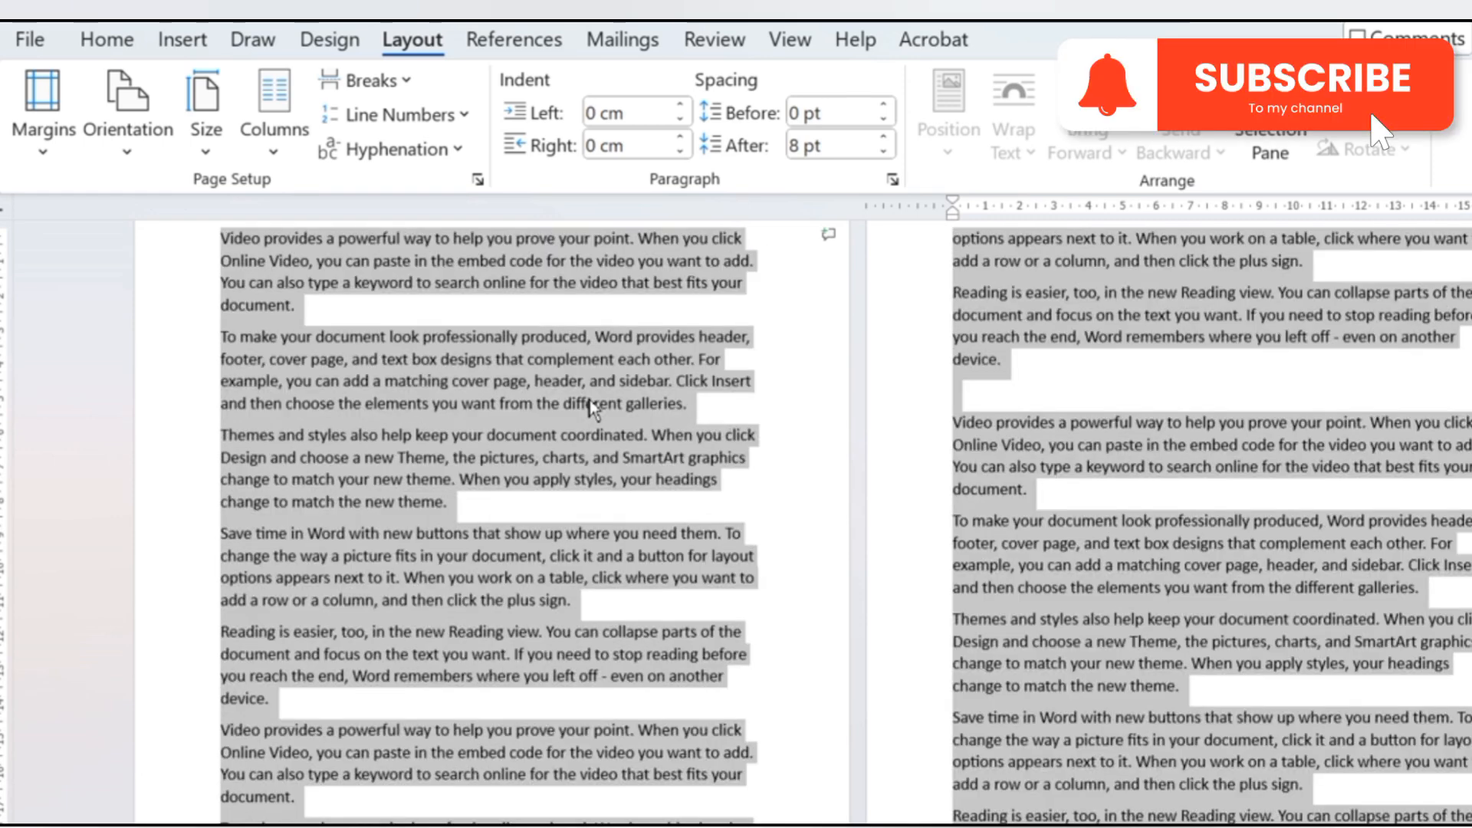
pyautogui.keyDown('ctrl'); pyautogui.scroll(-5, 645, 343); pyautogui.keyUp('ctrl')
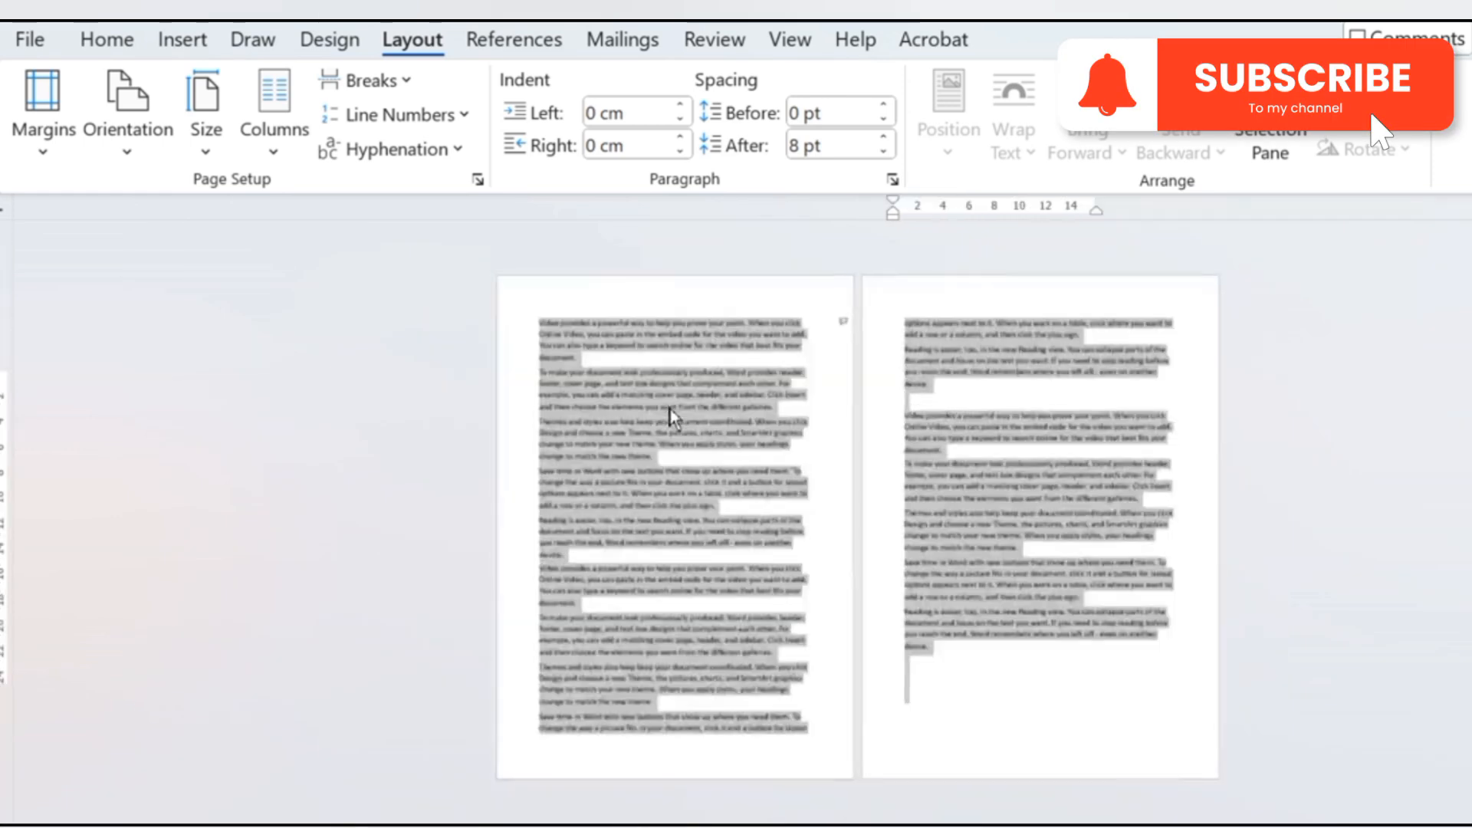
pyautogui.keyDown('ctrl'); pyautogui.scroll(5, 672, 416); pyautogui.keyUp('ctrl')
pyautogui.keyDown('ctrl'); pyautogui.scroll(5, 672, 416); pyautogui.keyUp('ctrl')
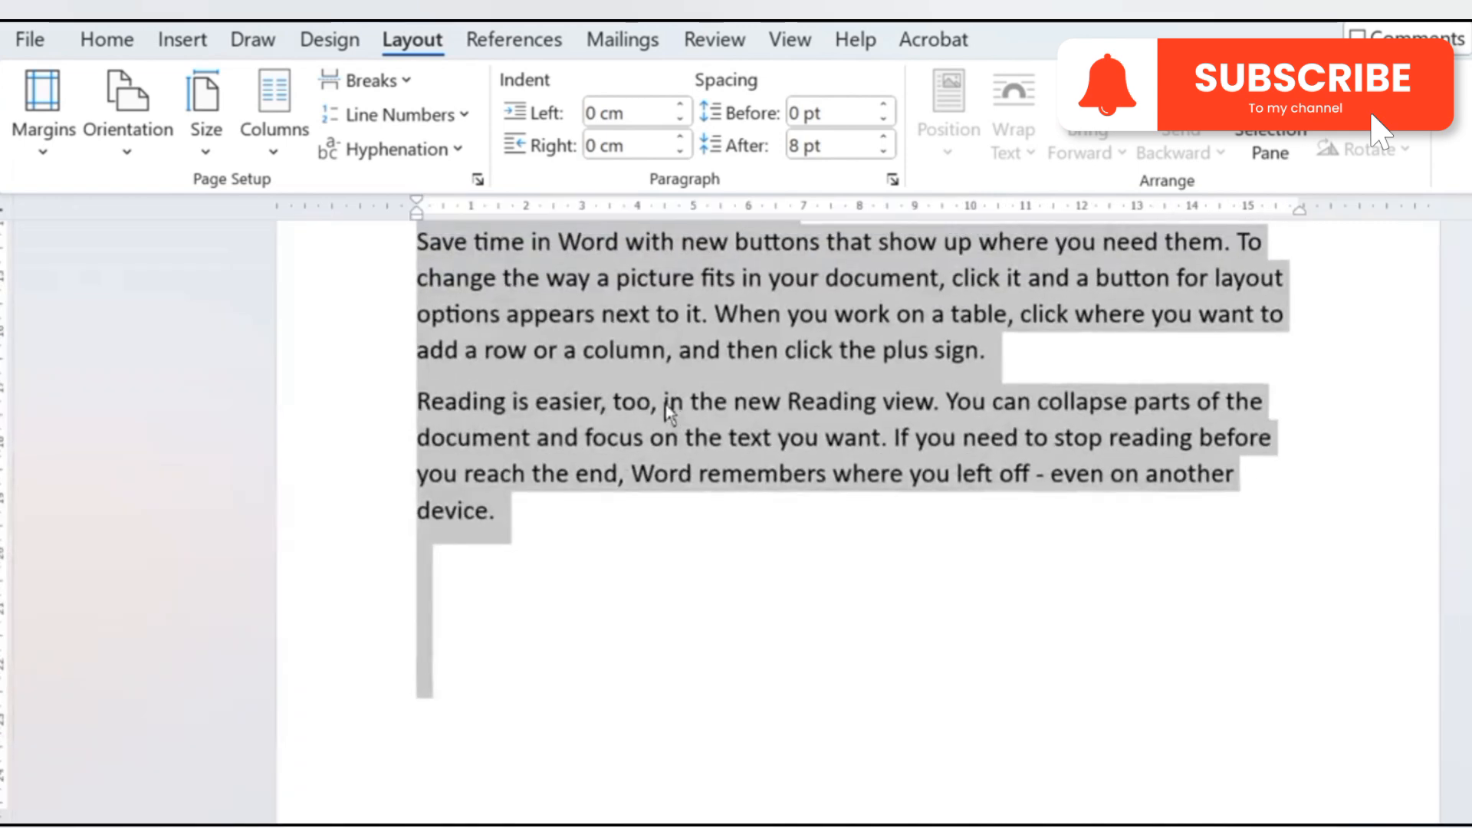
pyautogui.scroll(-3, 675, 438)
pyautogui.scroll(7, 673, 444)
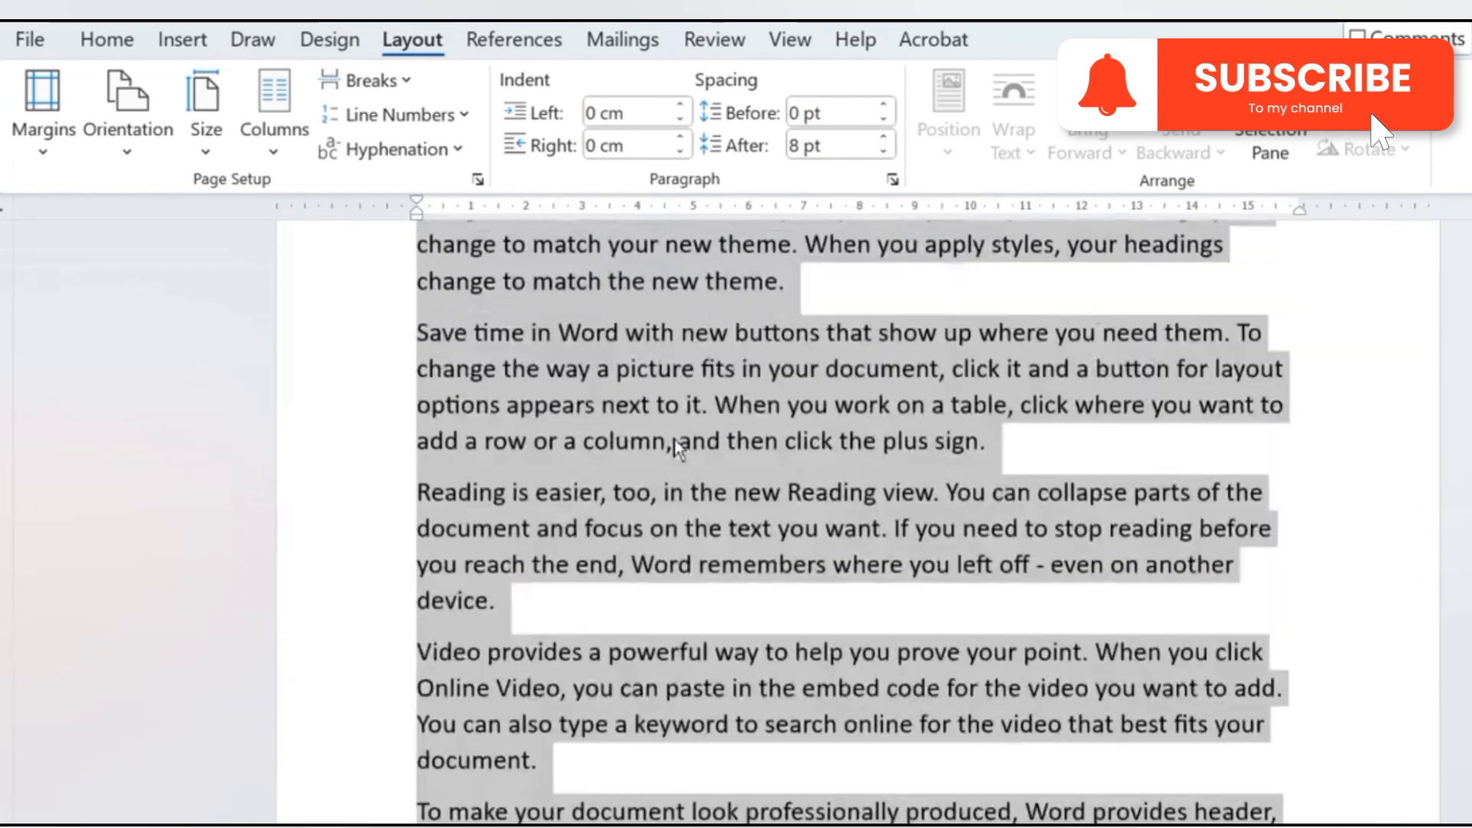
pyautogui.click(420, 512)
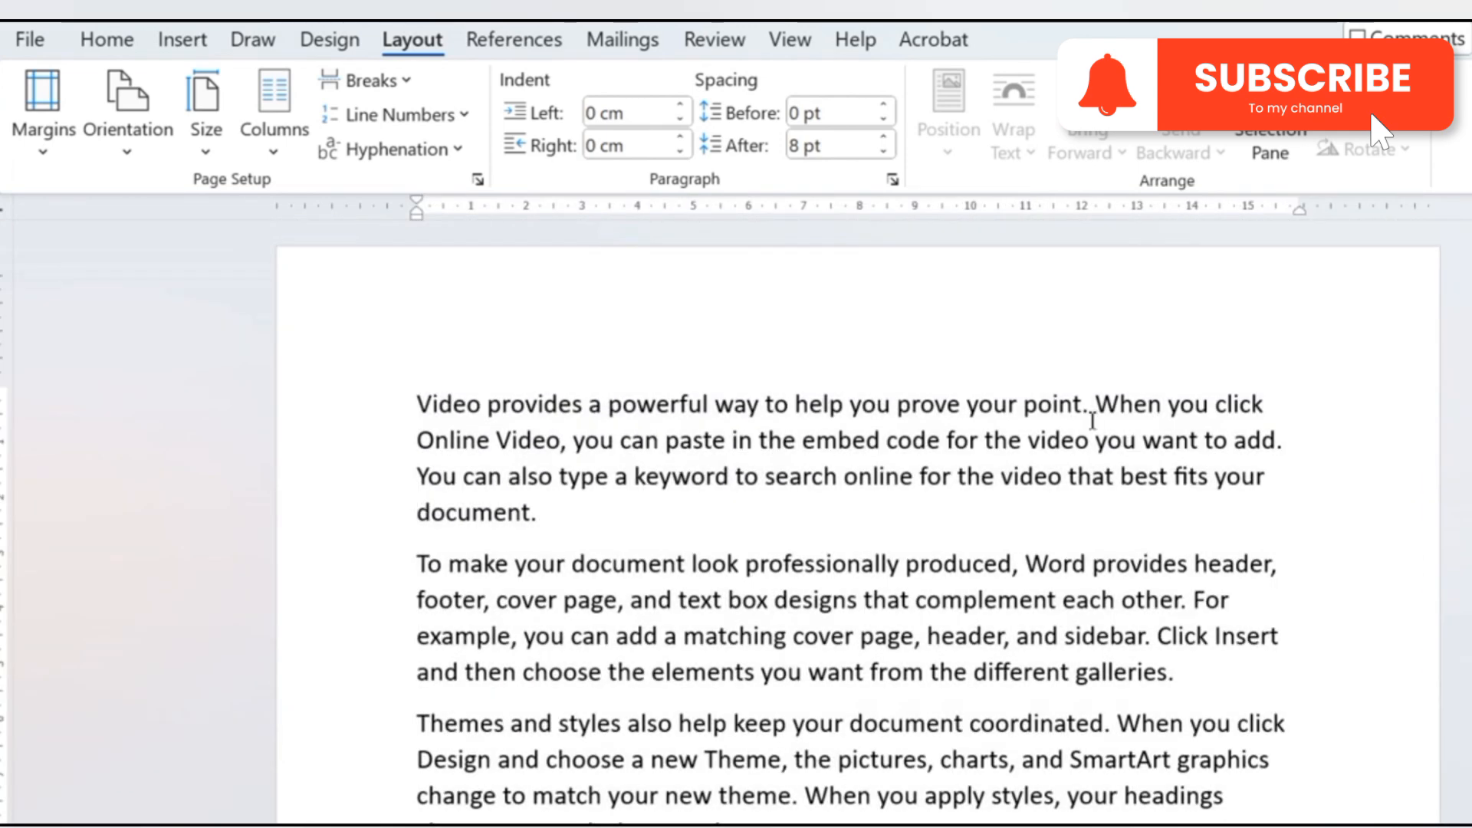
# Justify all the paragraphs in the document.
pyautogui.keyDown('ctrl'); pyautogui.scroll(-5, 1255, 484); pyautogui.keyUp('ctrl')
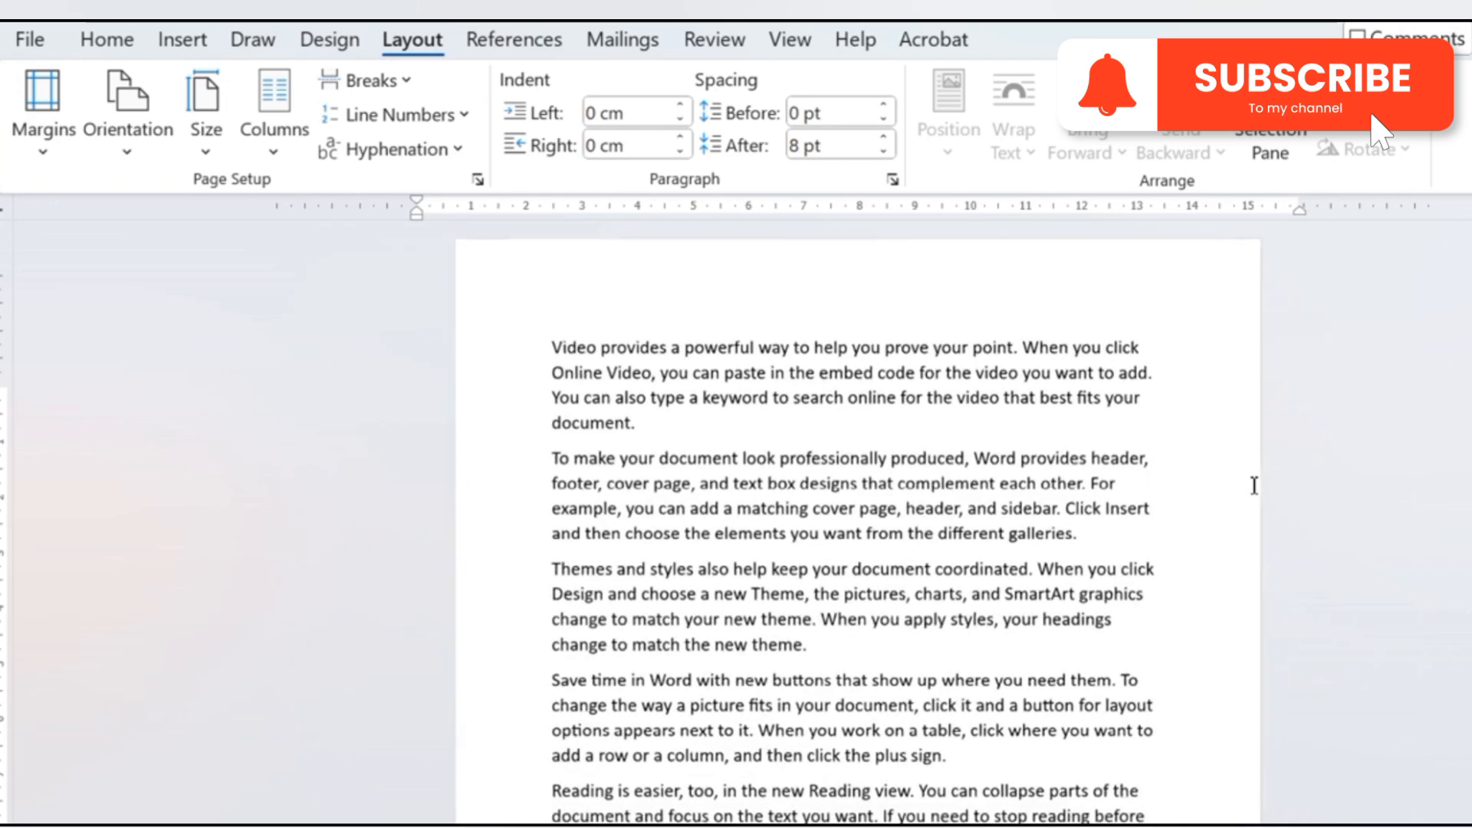
pyautogui.scroll(-5, 1254, 484)
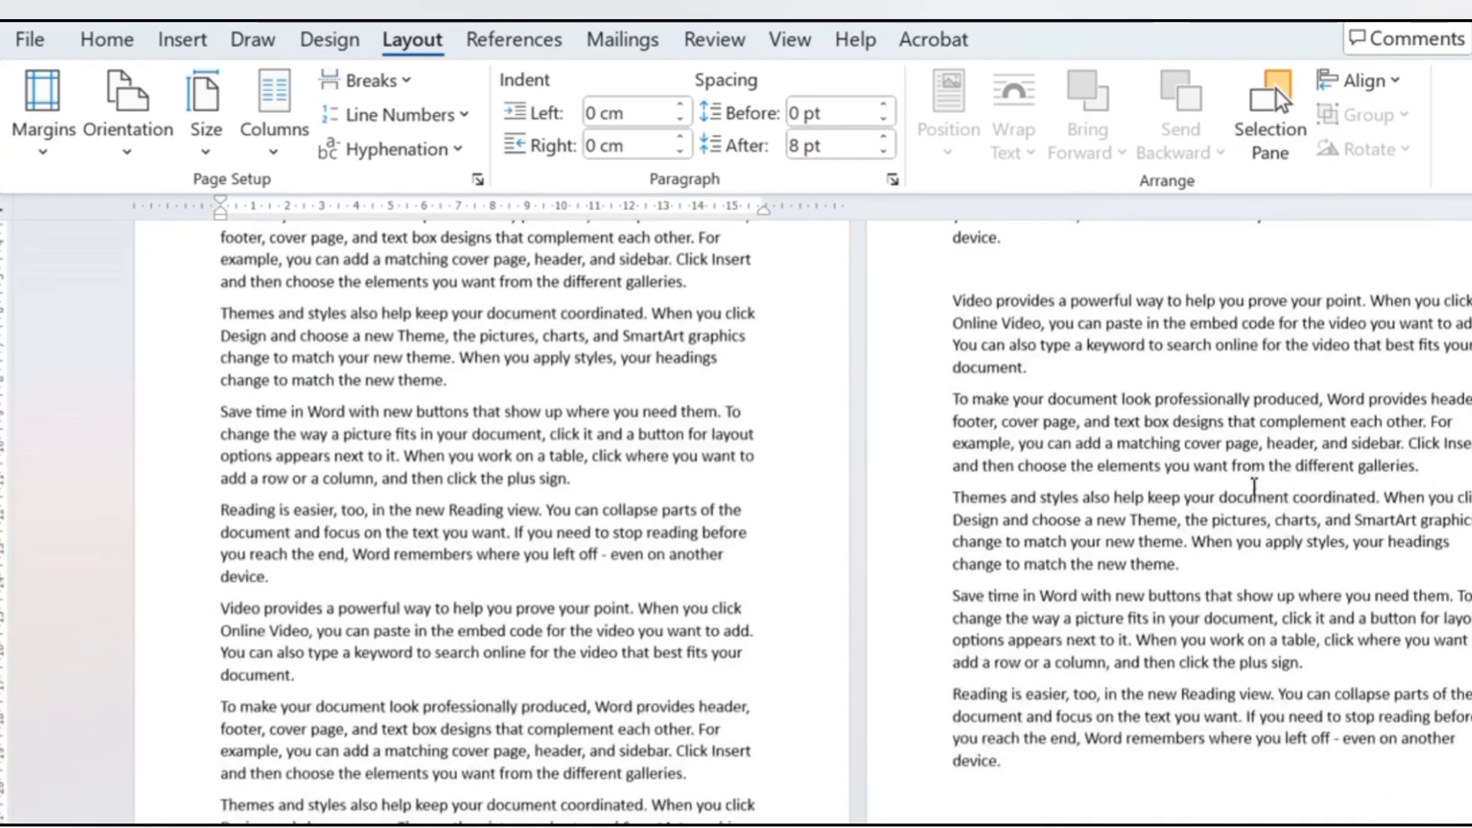
pyautogui.scroll(5, 1254, 488)
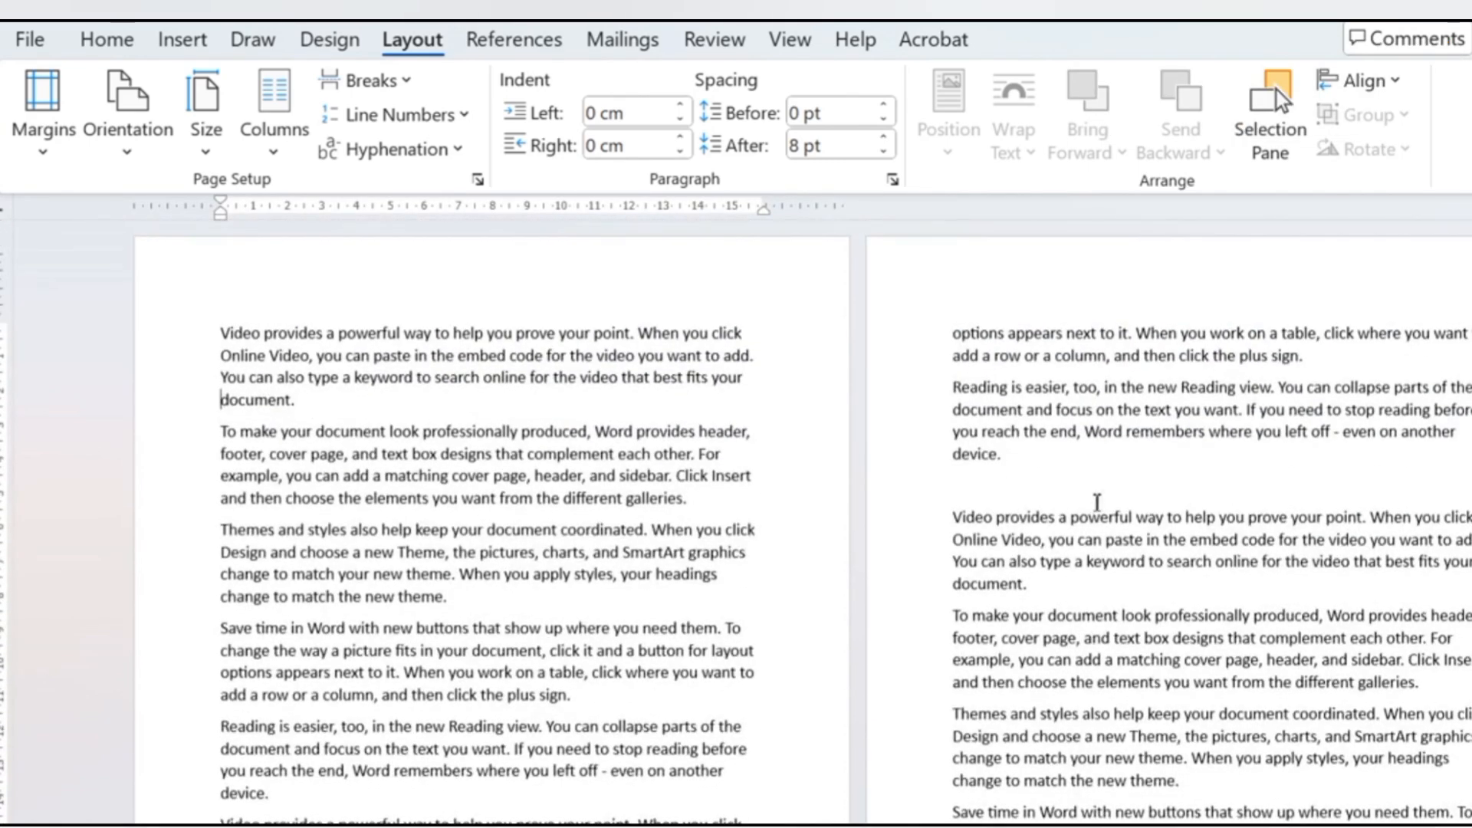
pyautogui.click(649, 139)
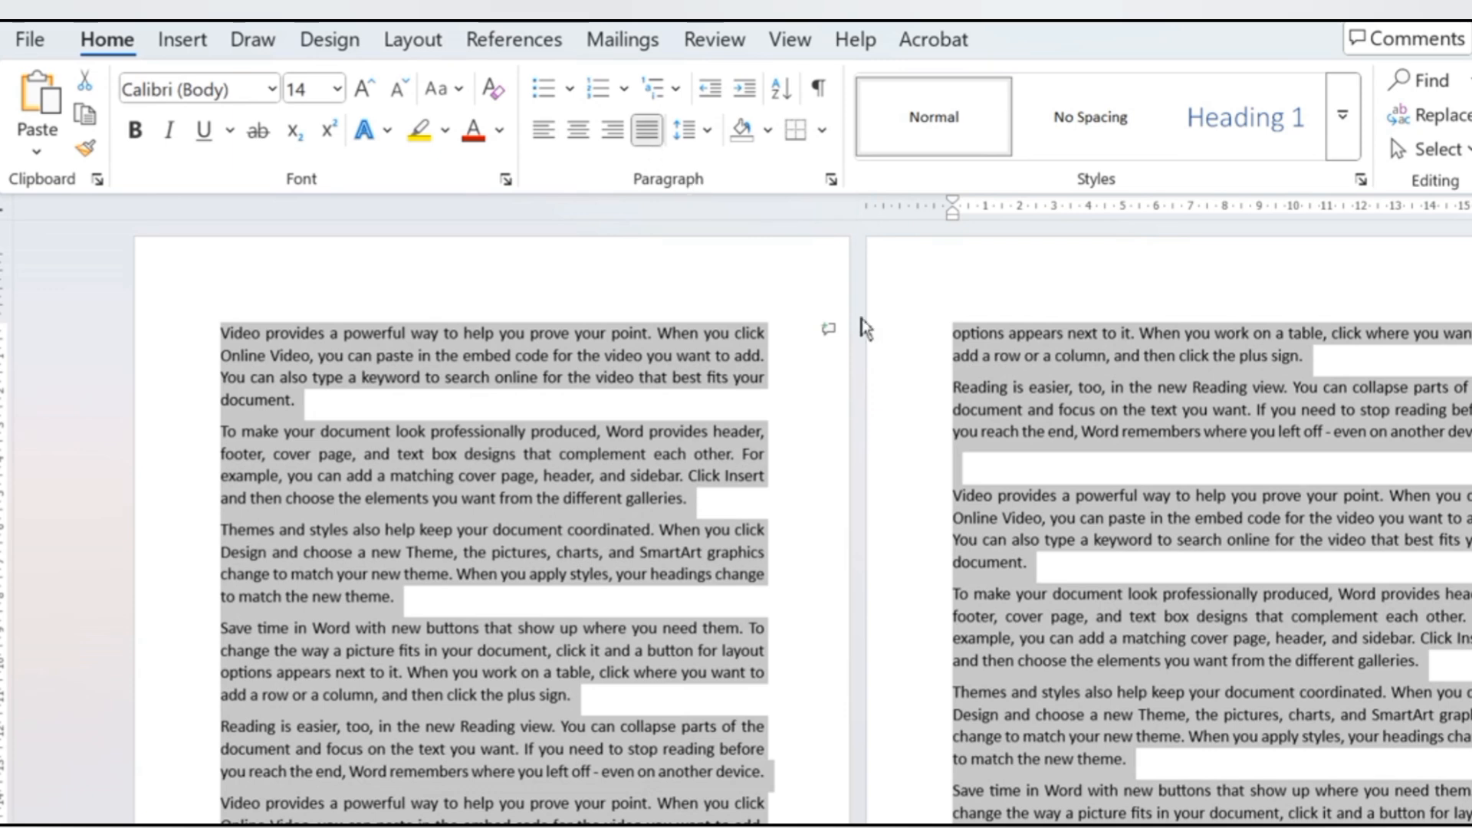
pyautogui.click(1461, 644)
pyautogui.keyDown('ctrl'); pyautogui.scroll(-5, 1443, 630); pyautogui.keyUp('ctrl')
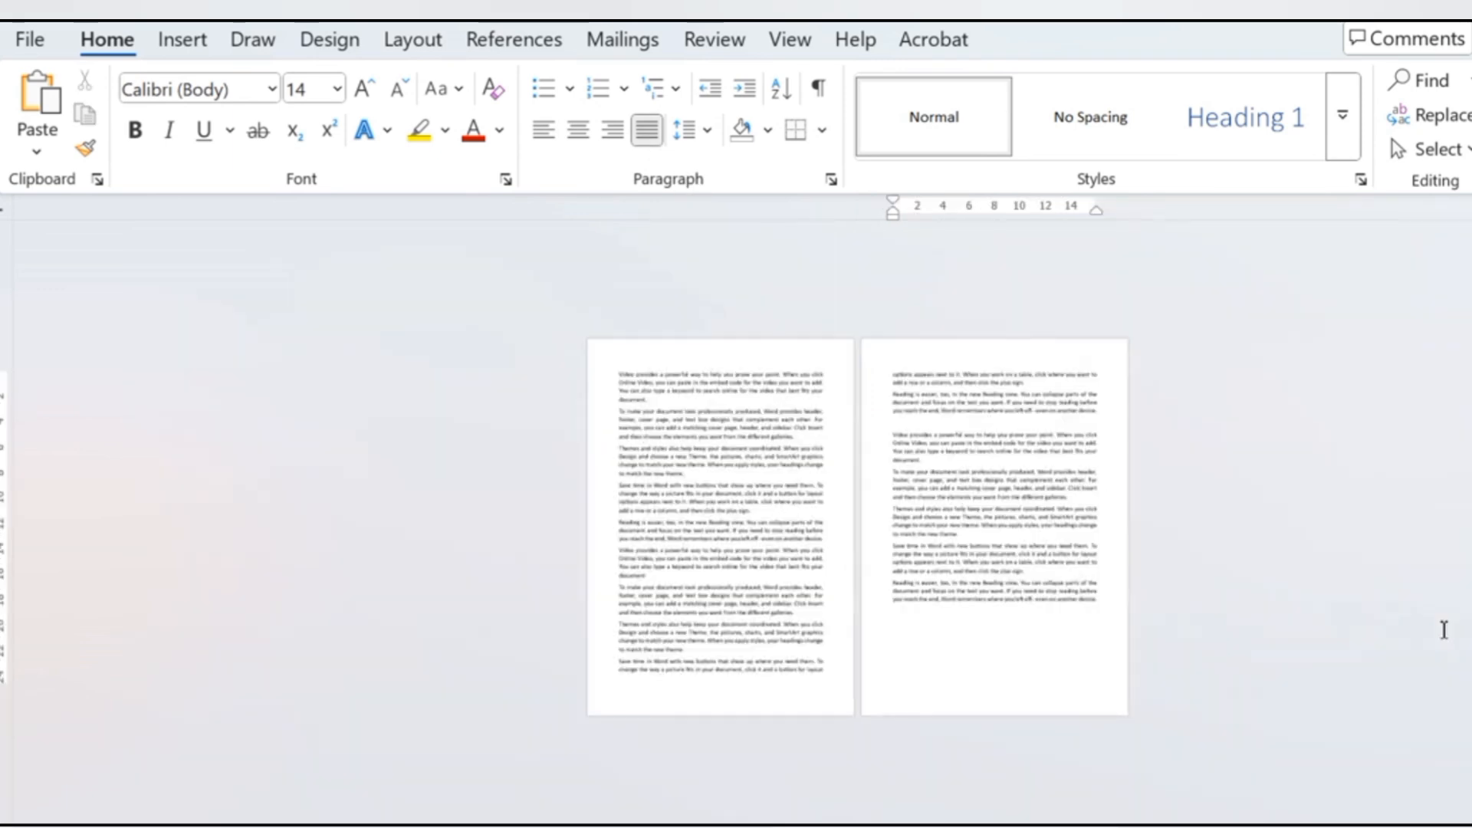
pyautogui.keyDown('ctrl'); pyautogui.scroll(5, 1443, 630); pyautogui.keyUp('ctrl')
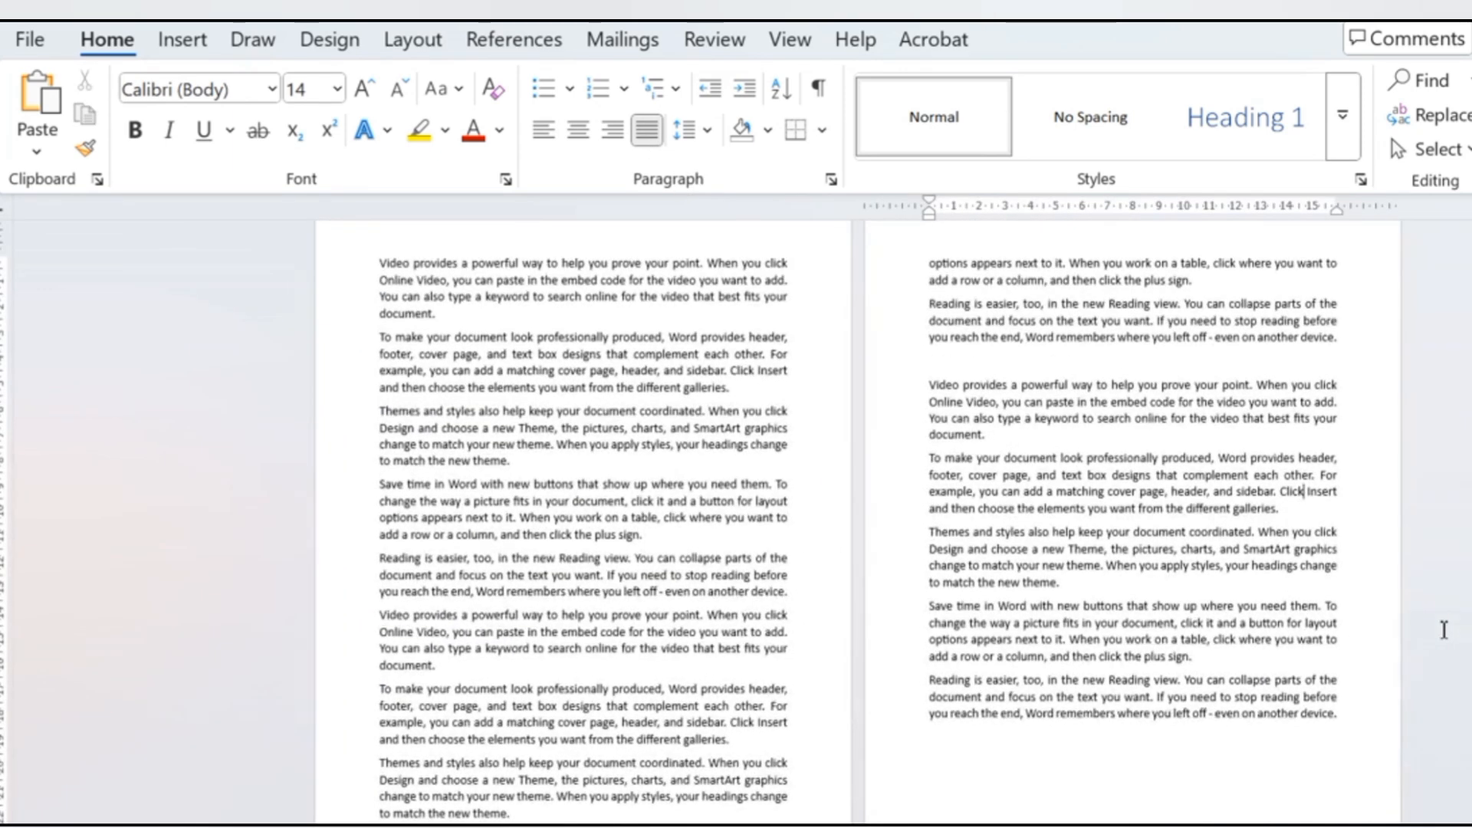
pyautogui.keyDown('ctrl'); pyautogui.scroll(3, 1444, 630); pyautogui.keyUp('ctrl')
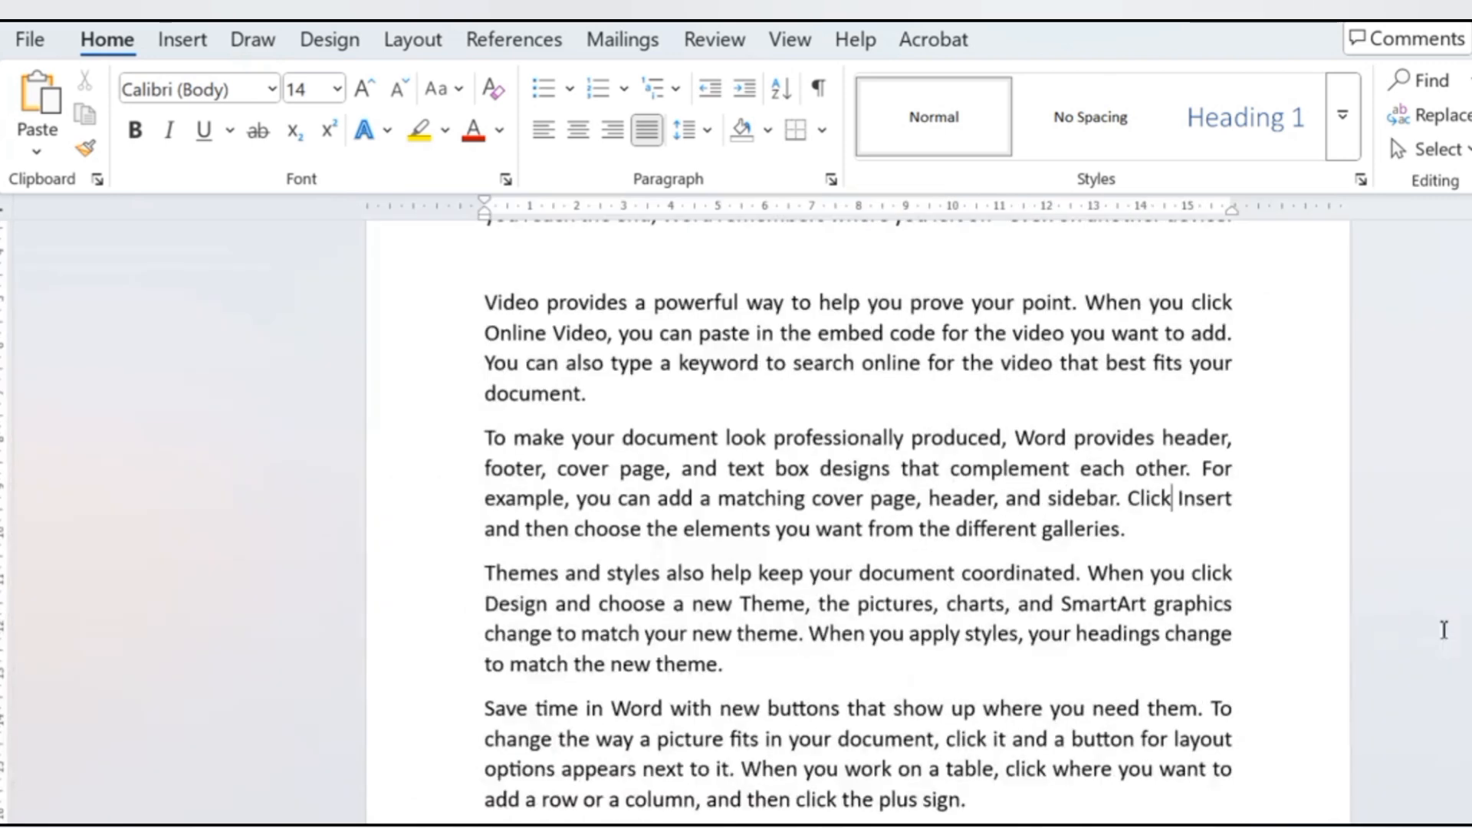
# Change the font of the whole document's text to Times New Roman.
pyautogui.scroll(20, 1281, 614)
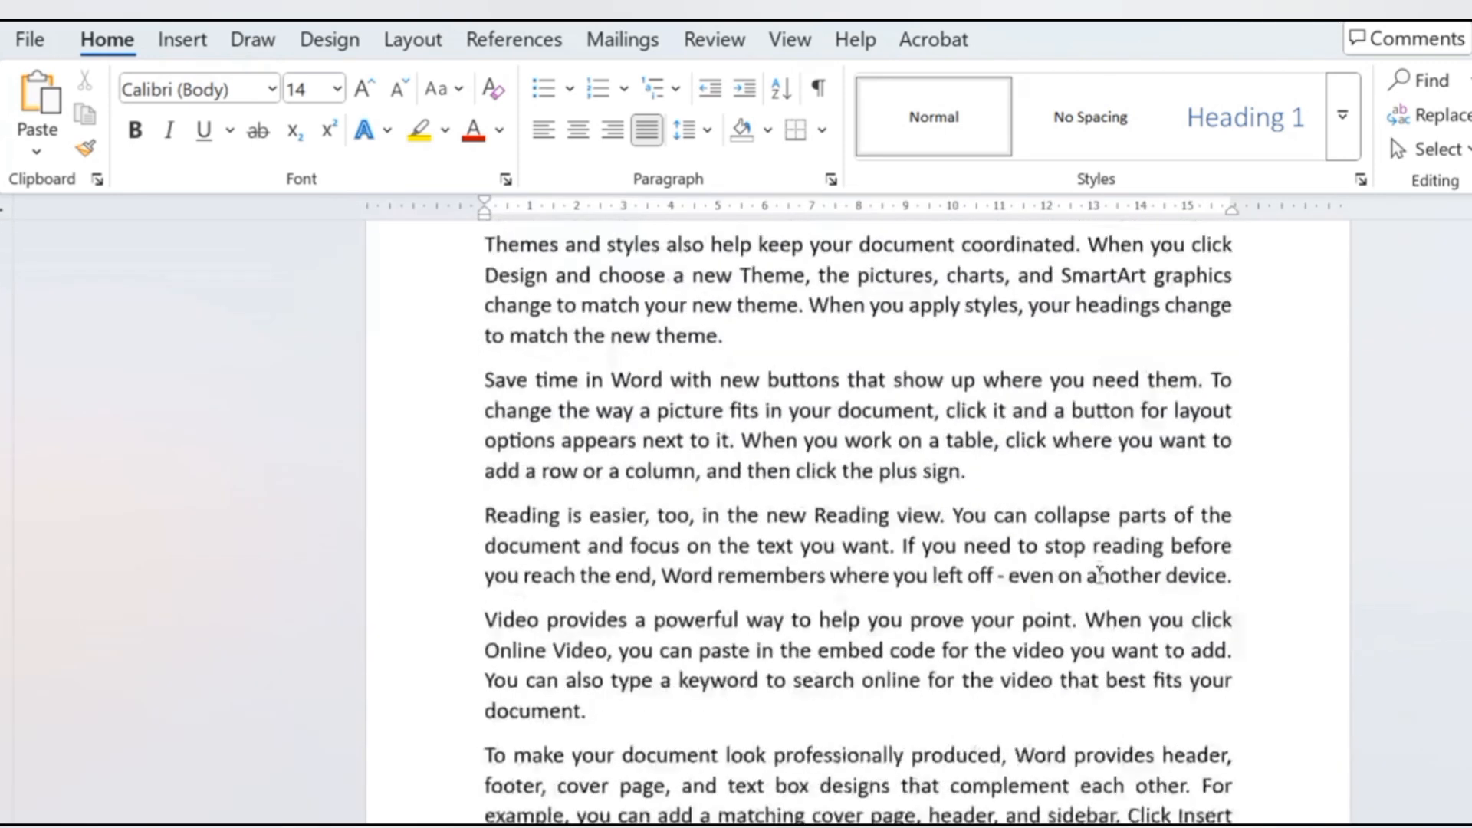
pyautogui.click(874, 402)
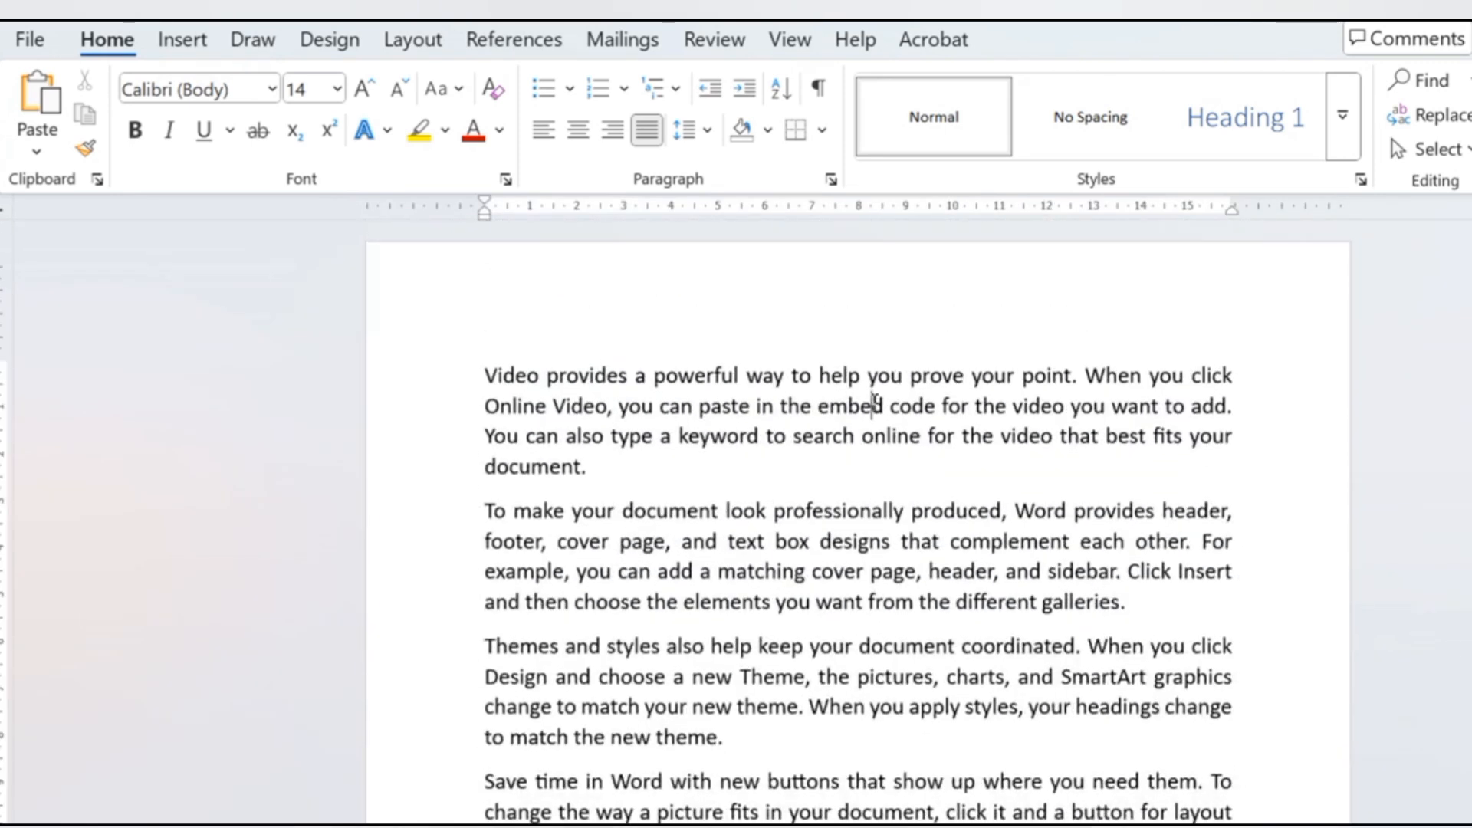
pyautogui.hotkey('ctrl', 'a')
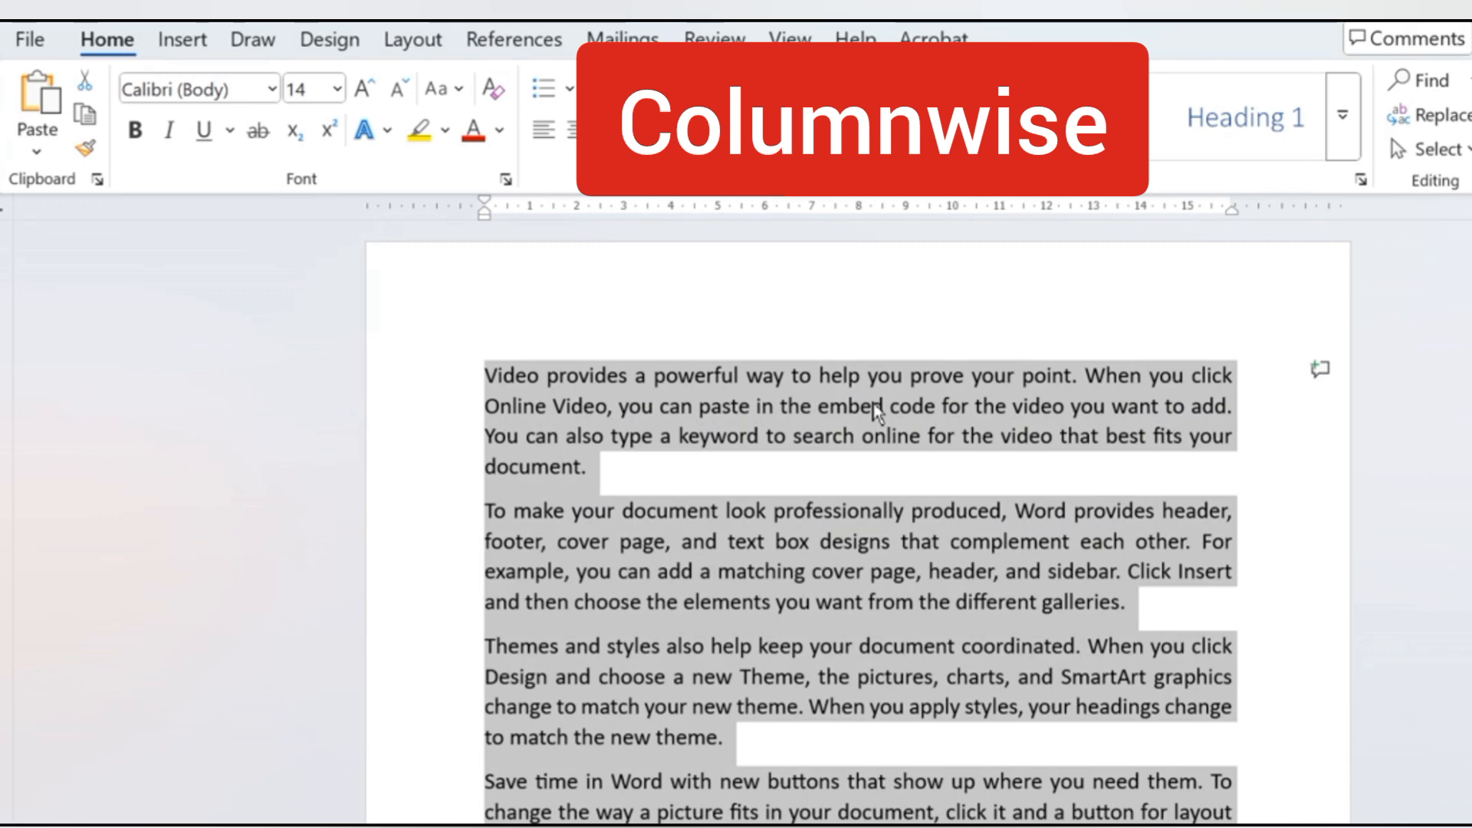
pyautogui.hotkey('ctrl', 'z')
pyautogui.hotkey('ctrl', 'z')
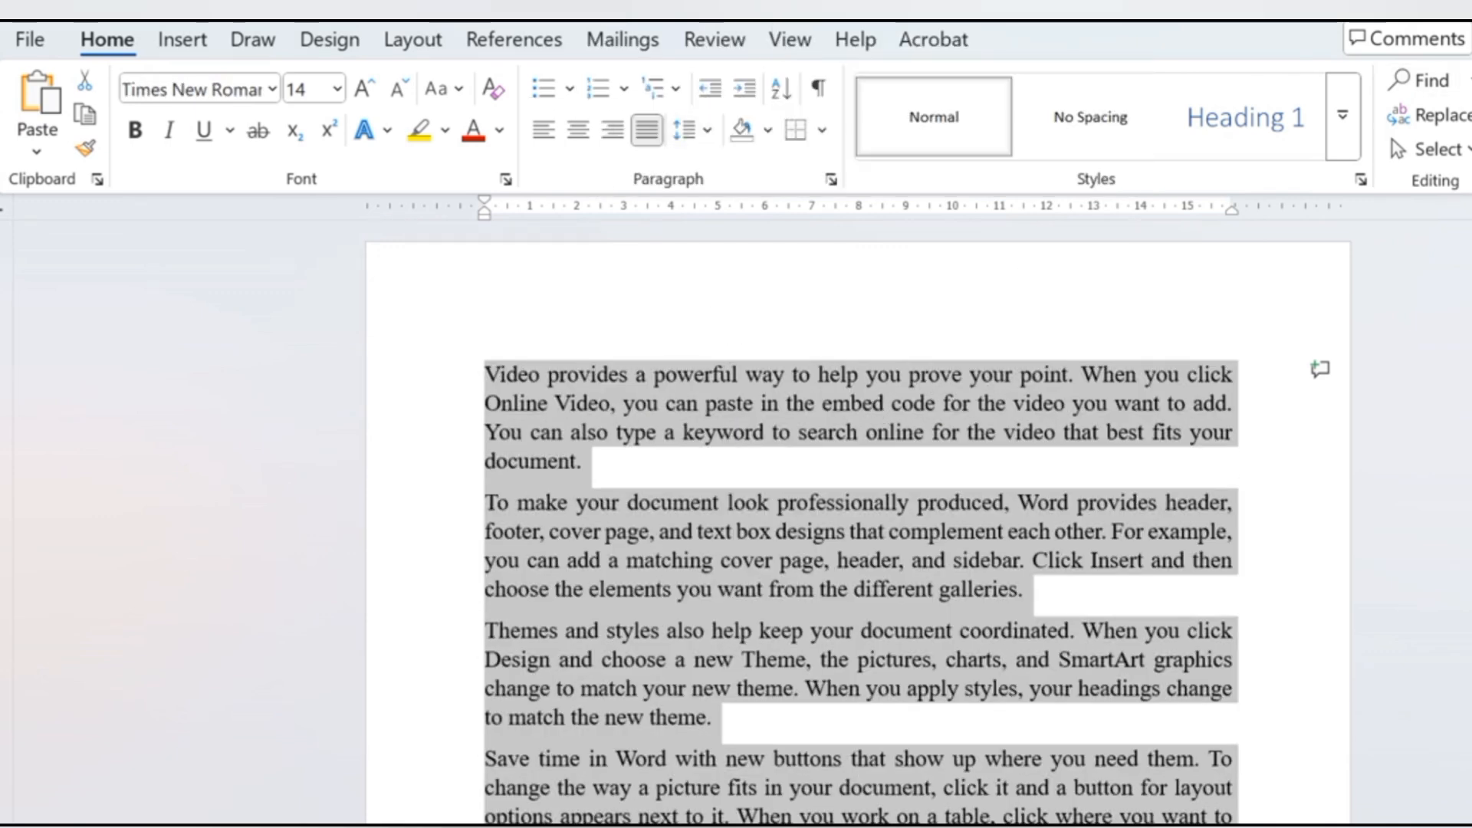
# Split the whole selected text into two columns and check the layout on both pages.
pyautogui.click(184, 45)
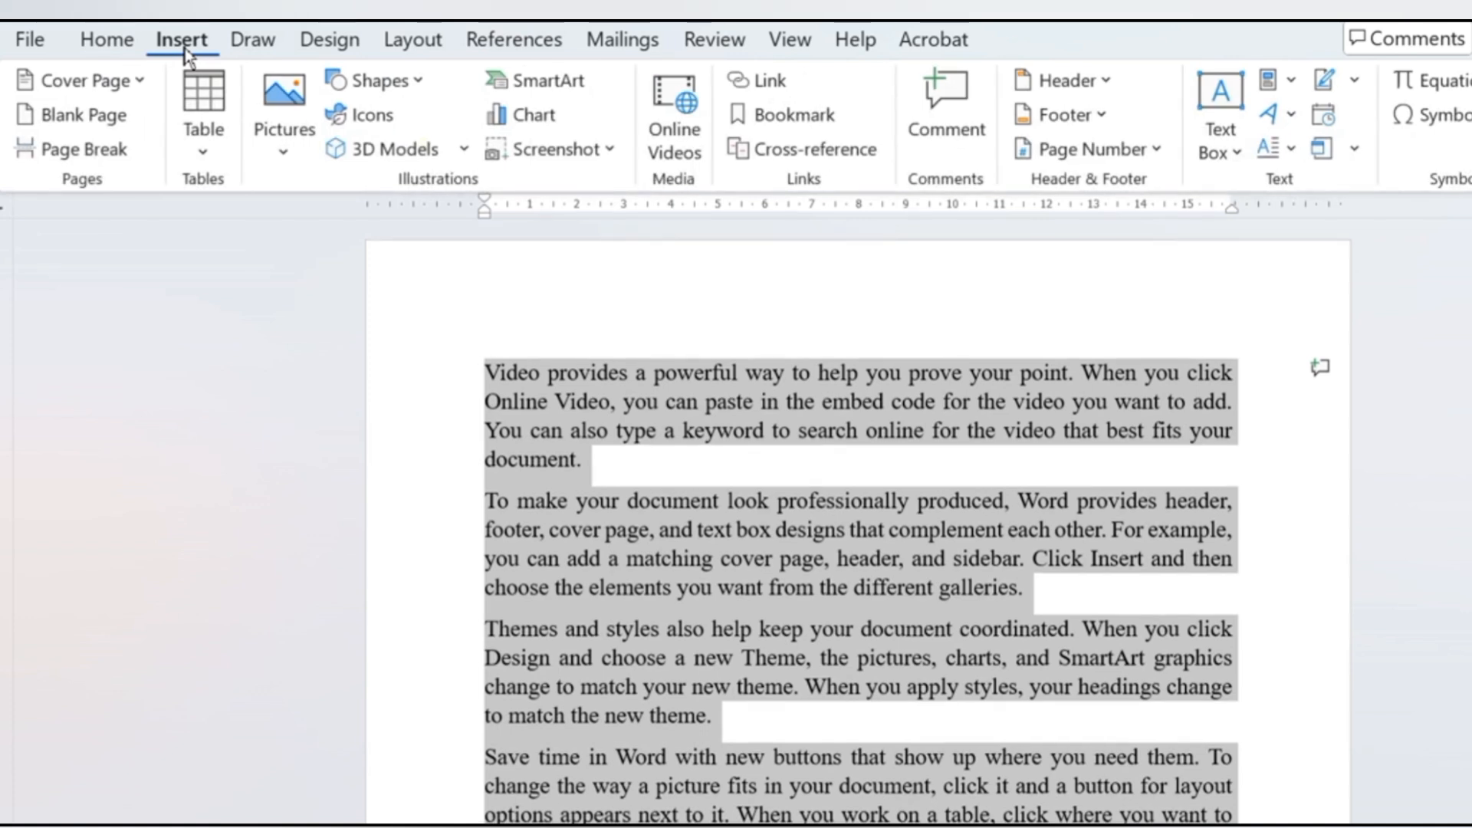
pyautogui.click(333, 48)
pyautogui.click(411, 44)
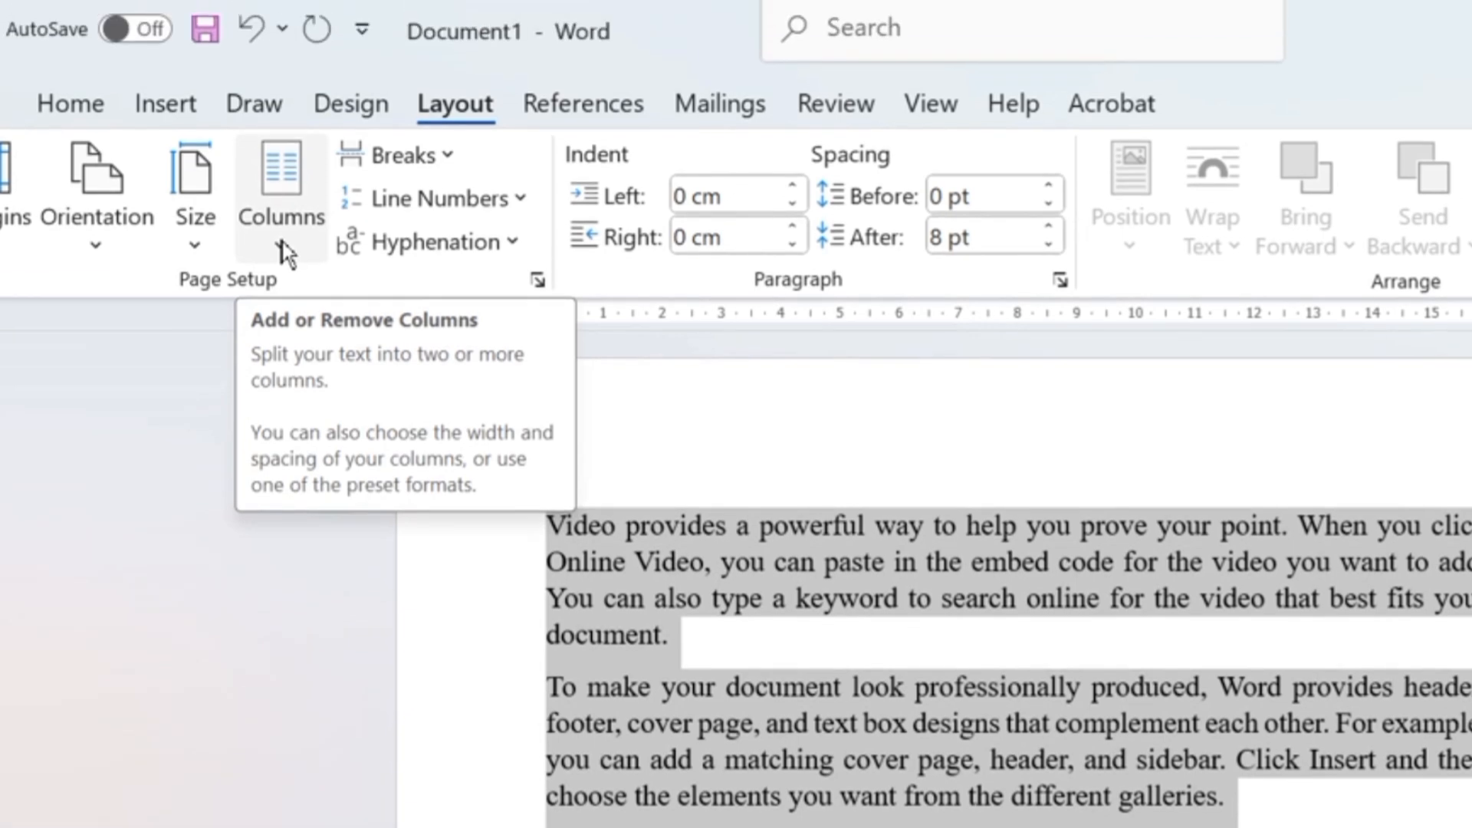
pyautogui.click(280, 164)
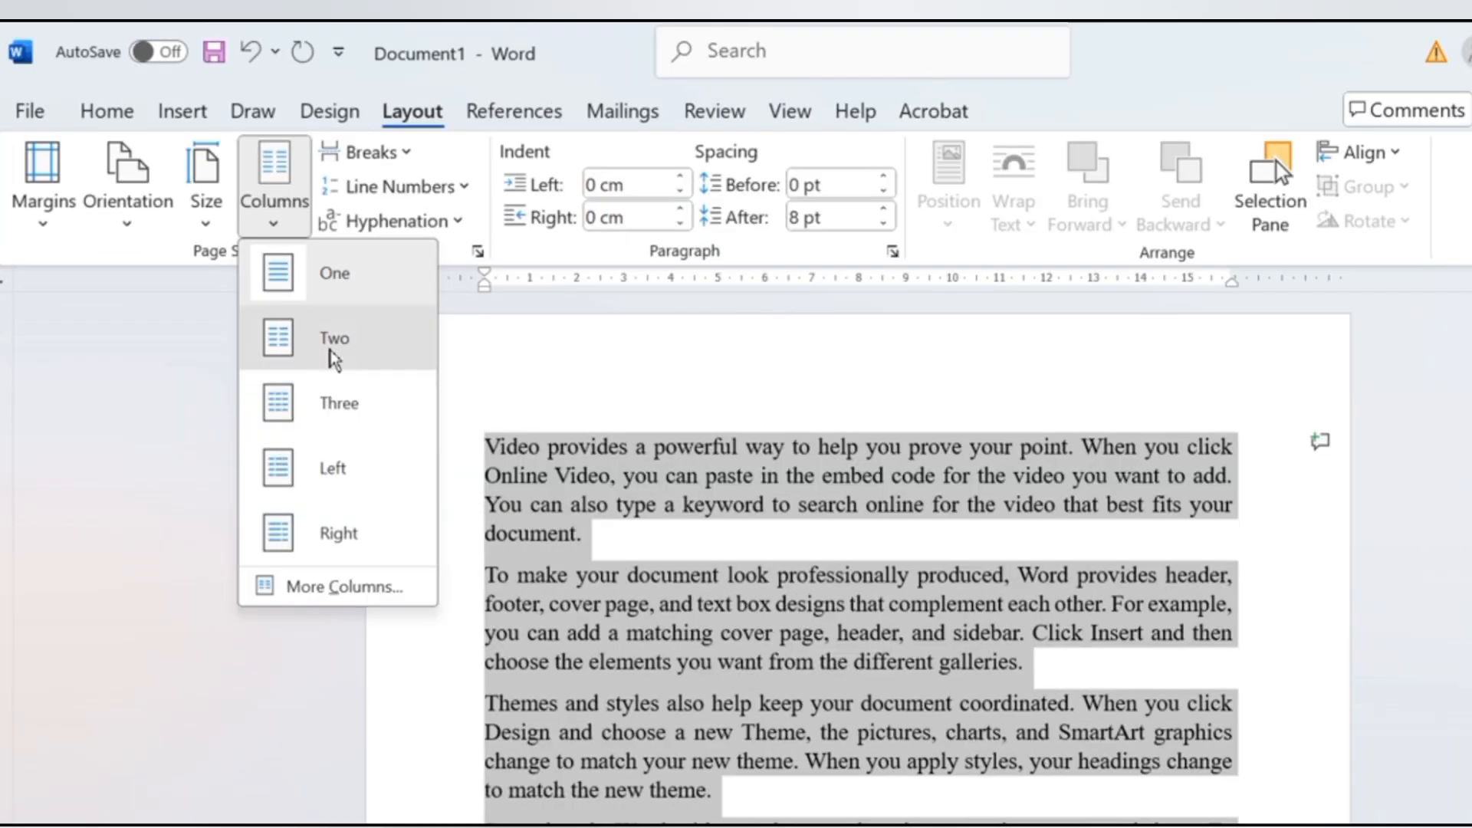
pyautogui.click(352, 414)
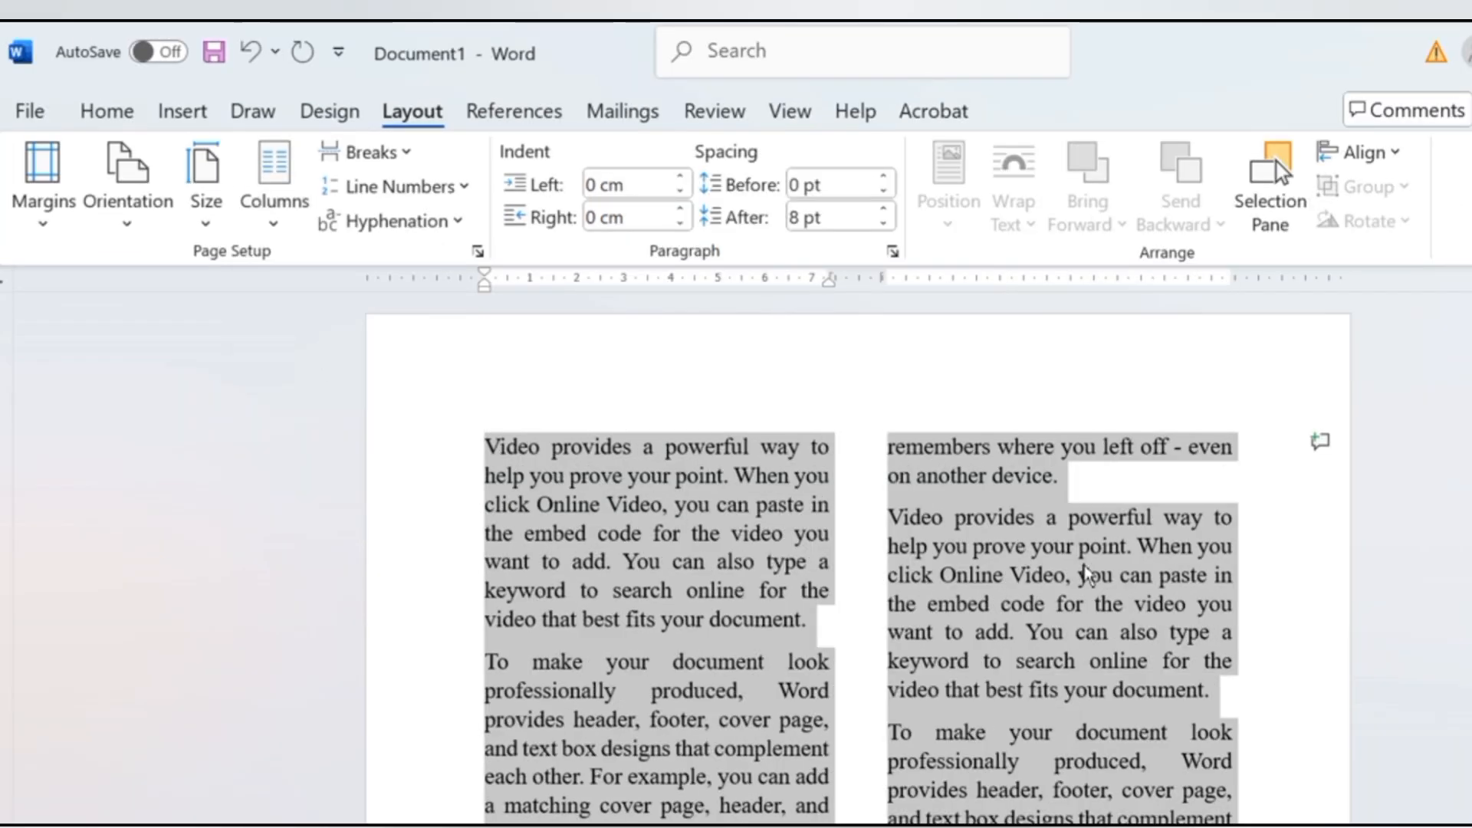
pyautogui.scroll(-5, 1060, 590)
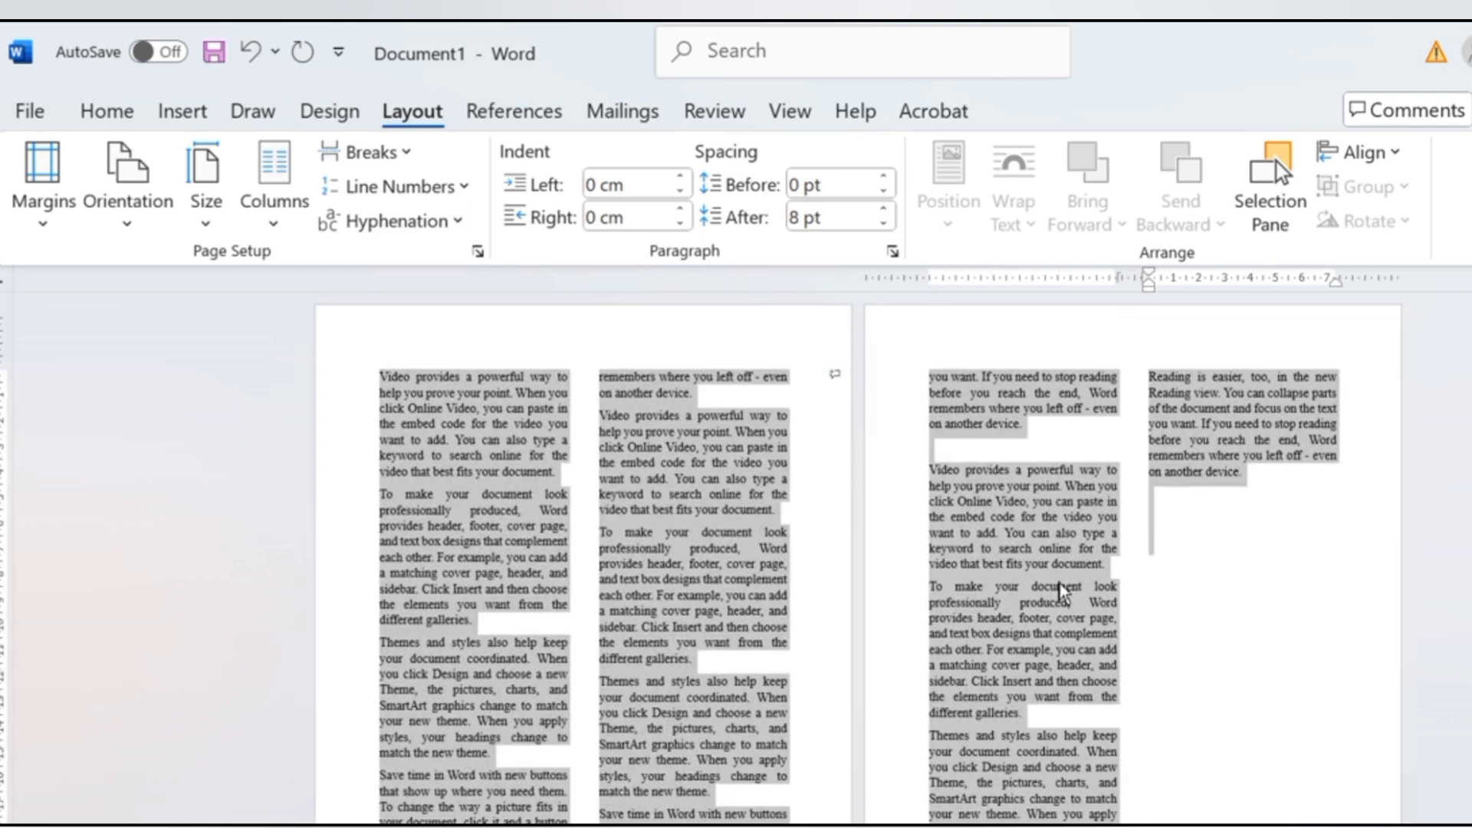
pyautogui.click(1258, 608)
pyautogui.scroll(-3, 992, 666)
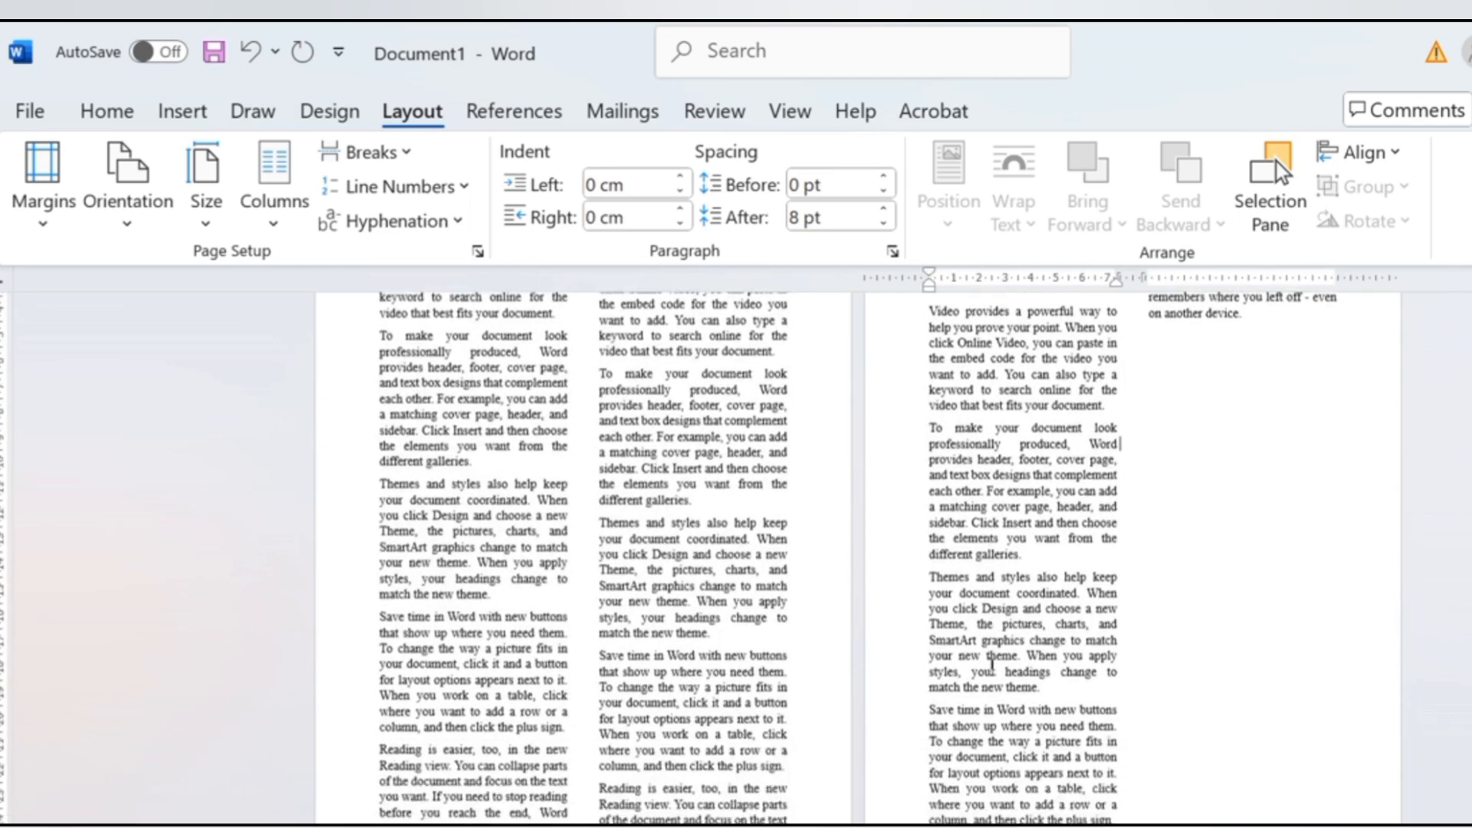
pyautogui.scroll(3, 992, 666)
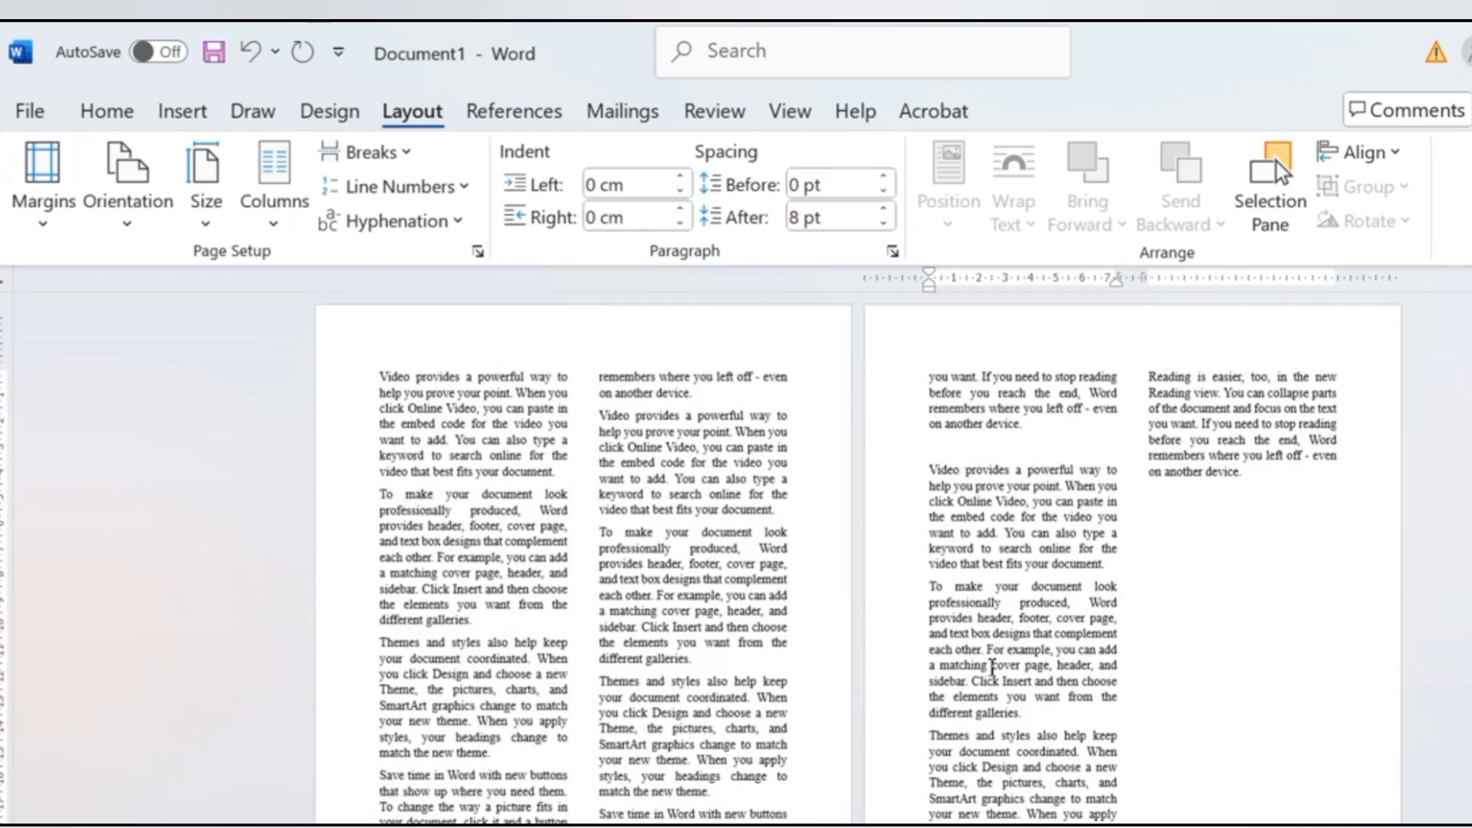
# Arrange the whole document's text in three equal columns and check the layout across the pages.
pyautogui.click(630, 486)
pyautogui.hotkey('ctrl', 'a')
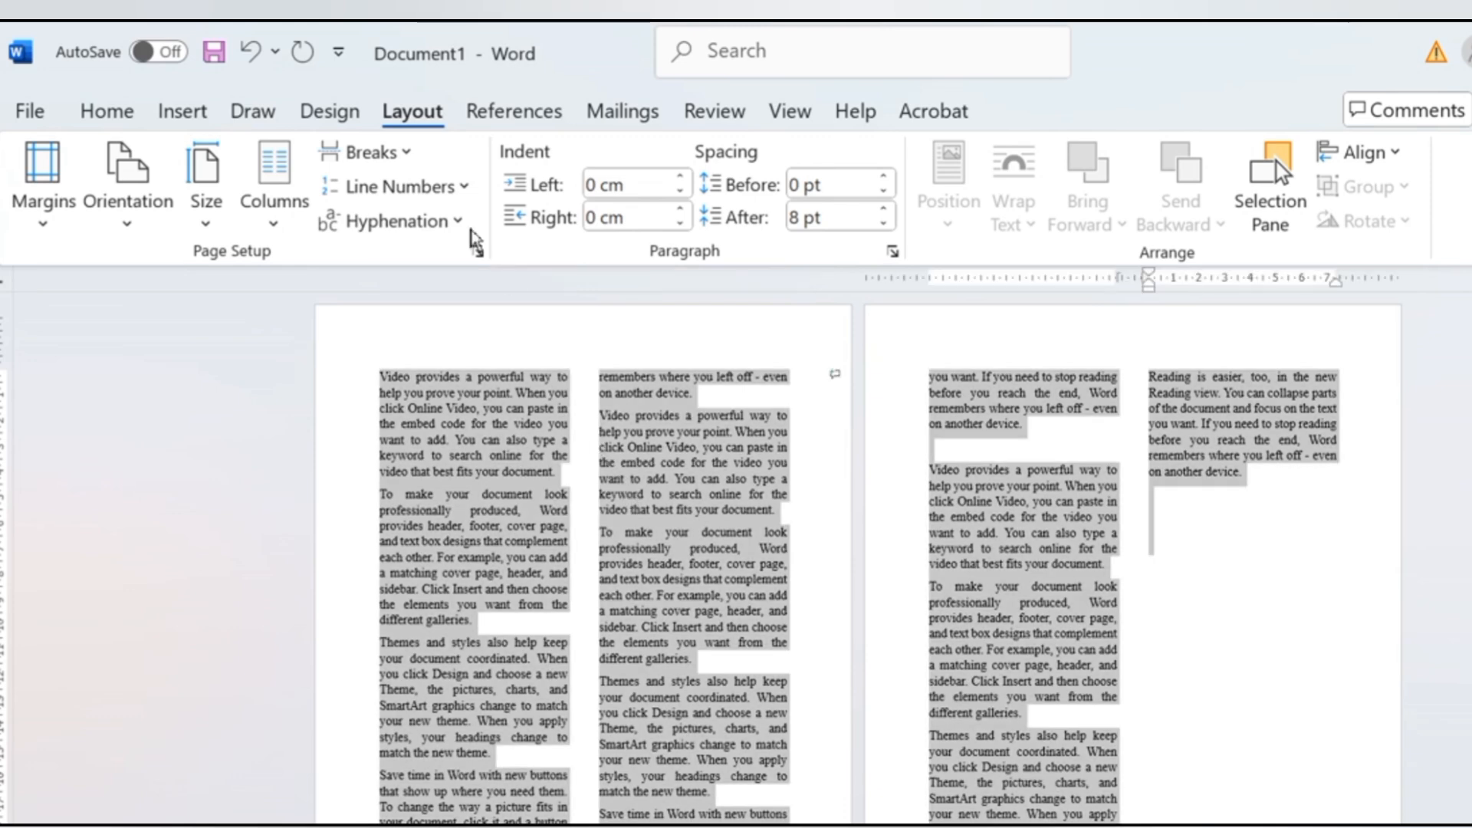
pyautogui.click(276, 226)
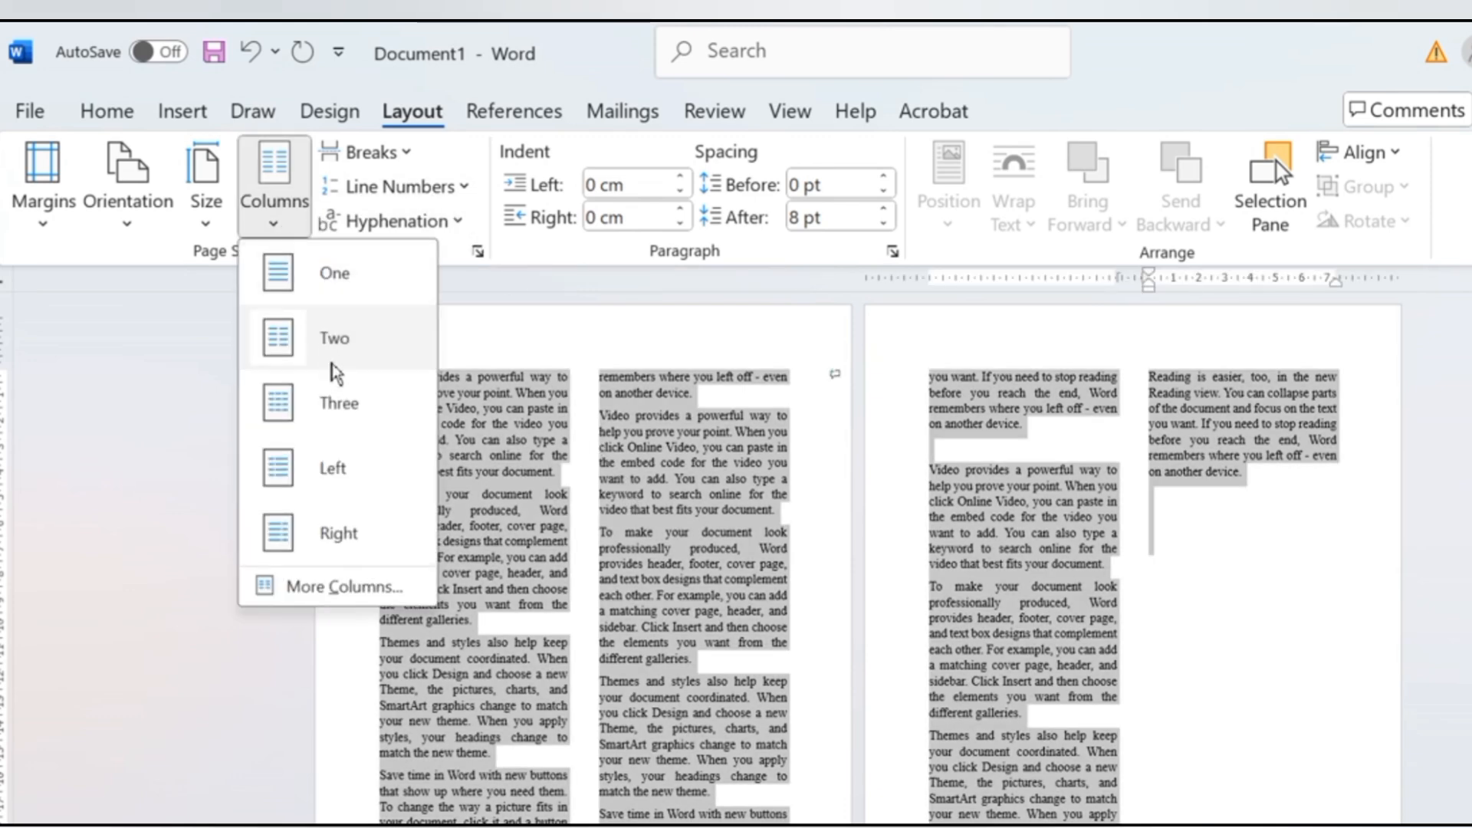
pyautogui.click(338, 404)
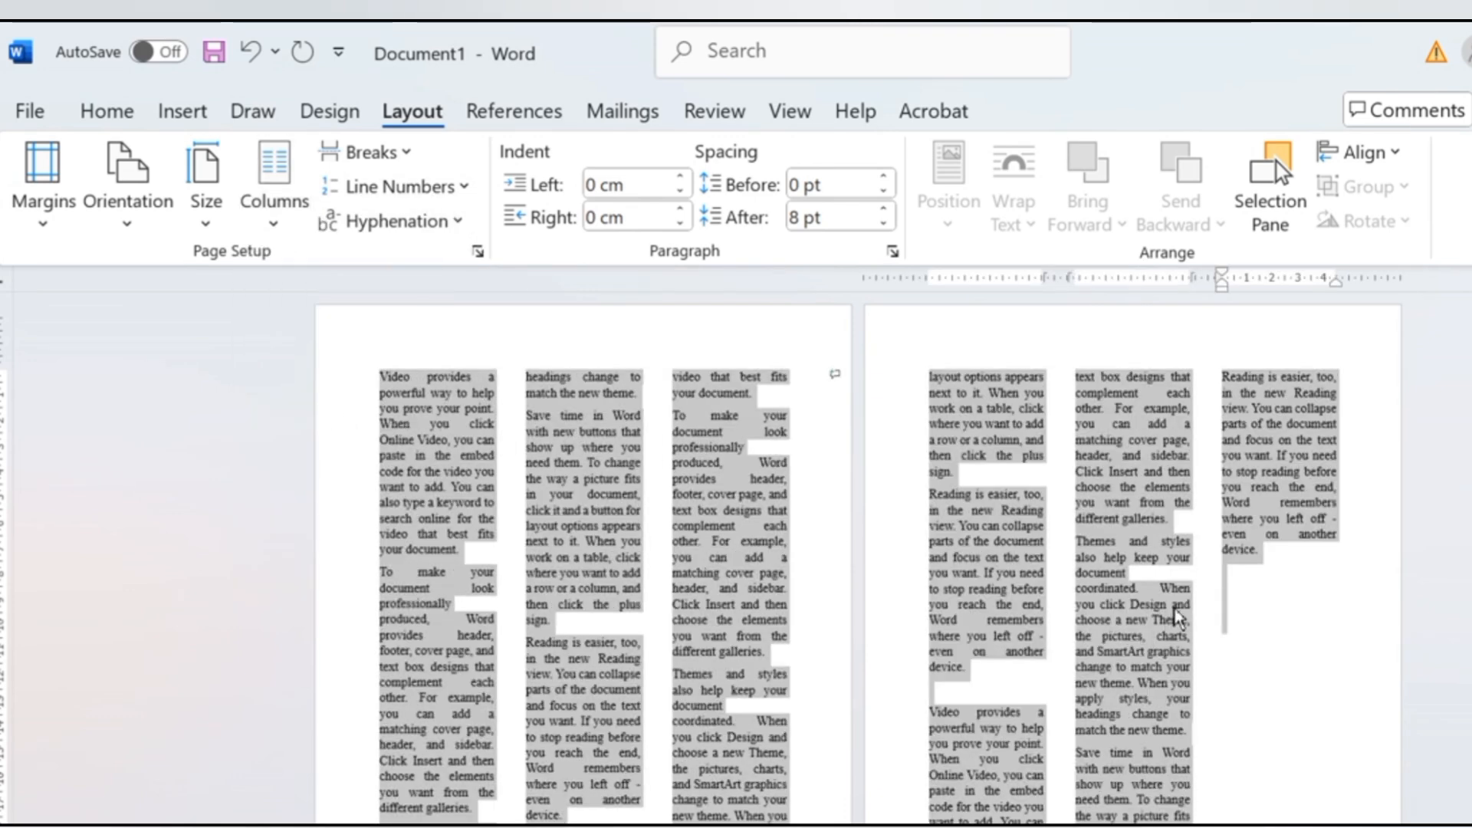
pyautogui.click(1160, 592)
pyautogui.scroll(-1, 1225, 690)
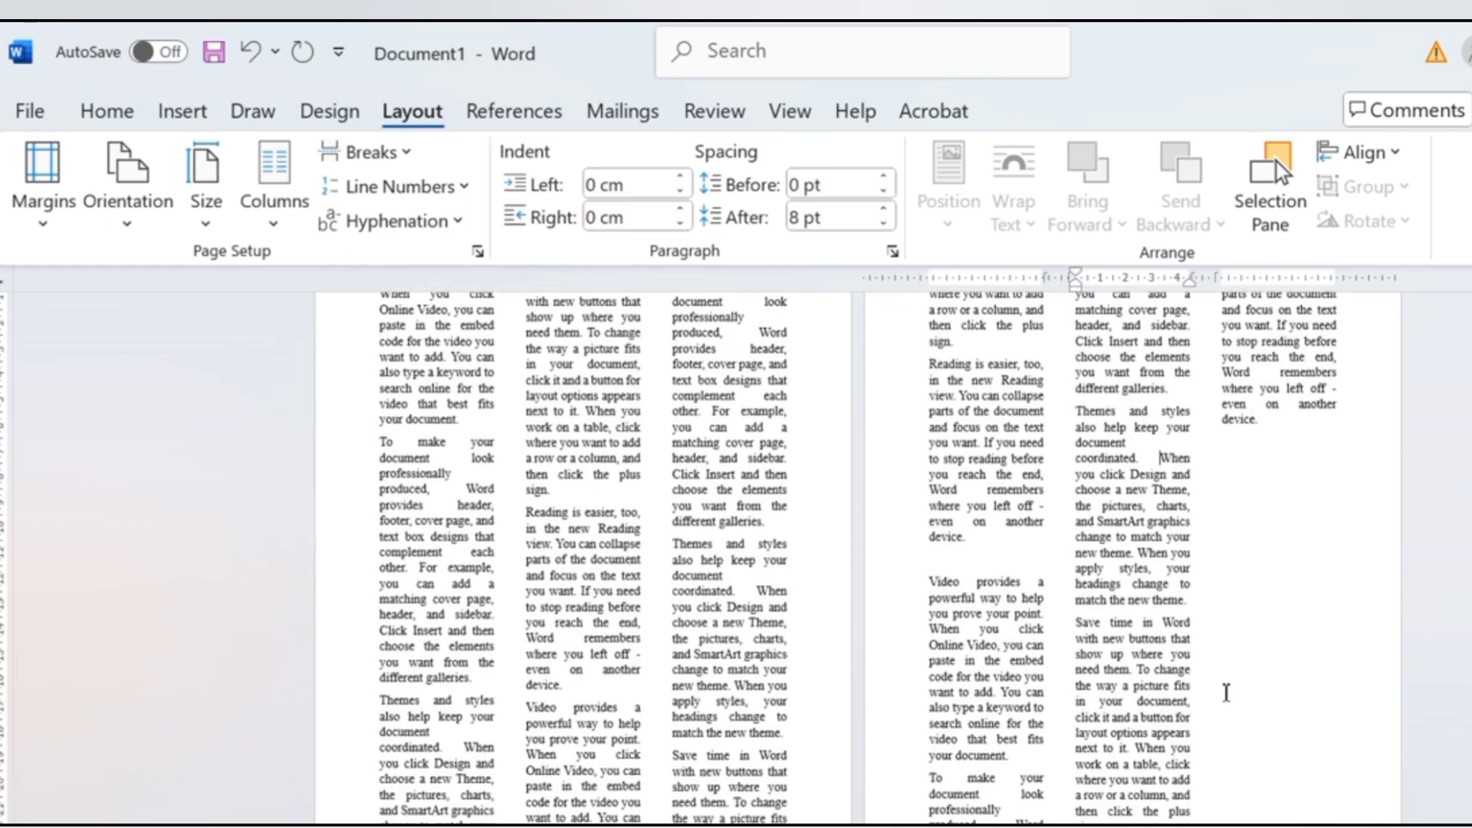
pyautogui.scroll(1, 1224, 692)
pyautogui.keyDown('ctrl'); pyautogui.scroll(4, 1223, 692); pyautogui.keyUp('ctrl')
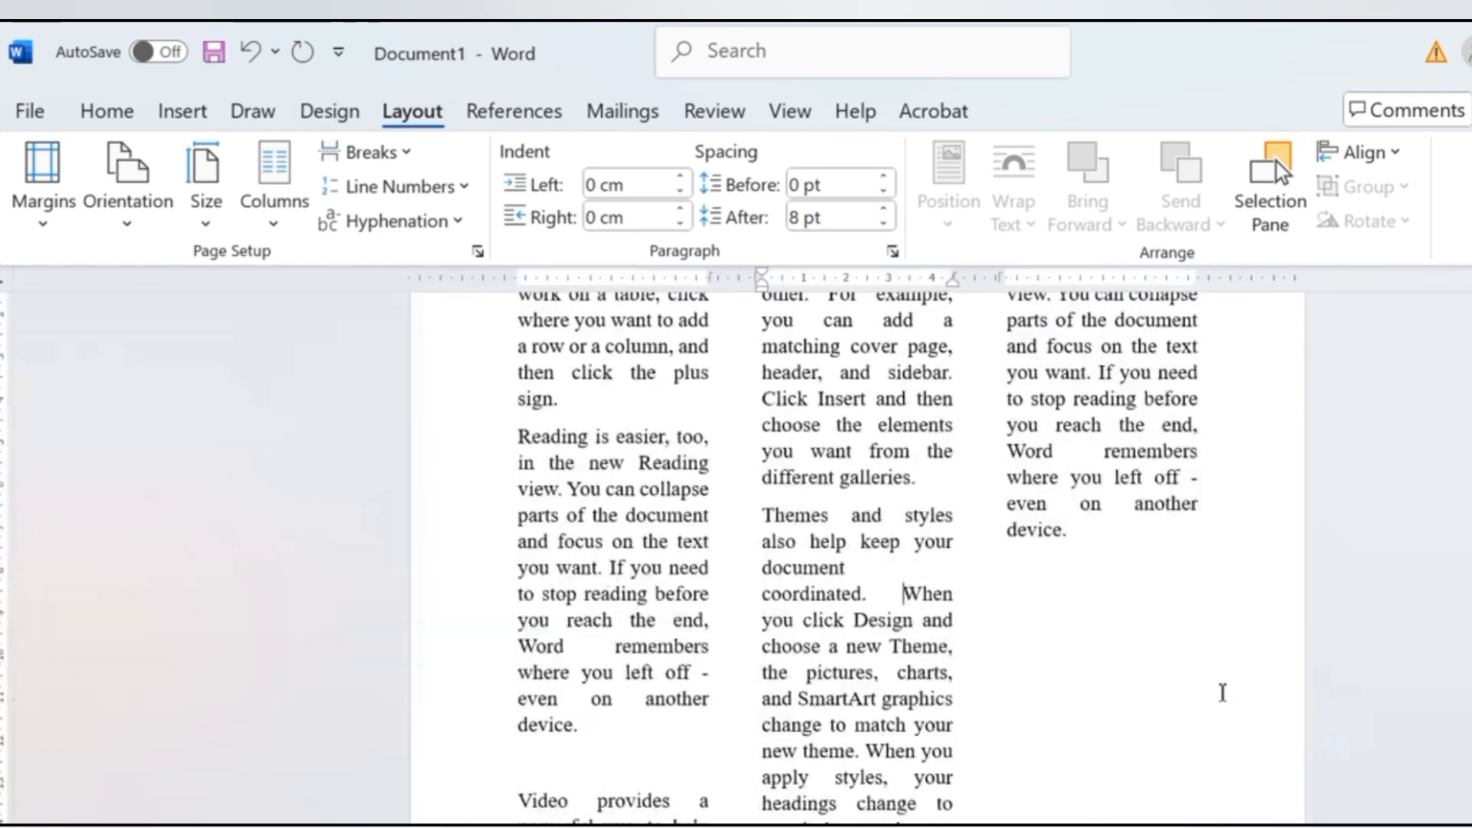
pyautogui.scroll(15, 1223, 692)
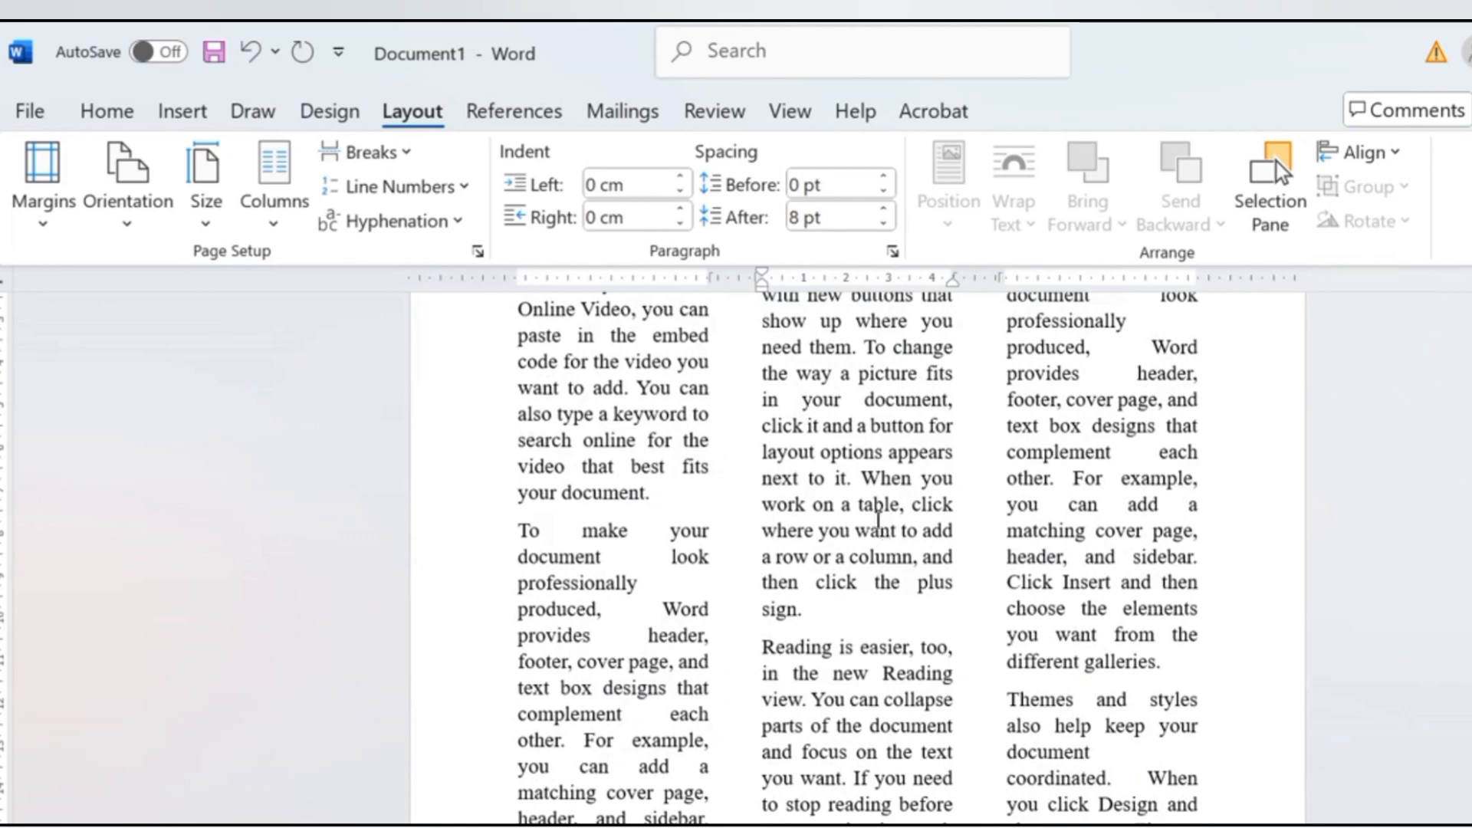
# Apply the Left column preset to the whole document's text and check the resulting layout.
pyautogui.hotkey('ctrl', 'a')
pyautogui.click(275, 192)
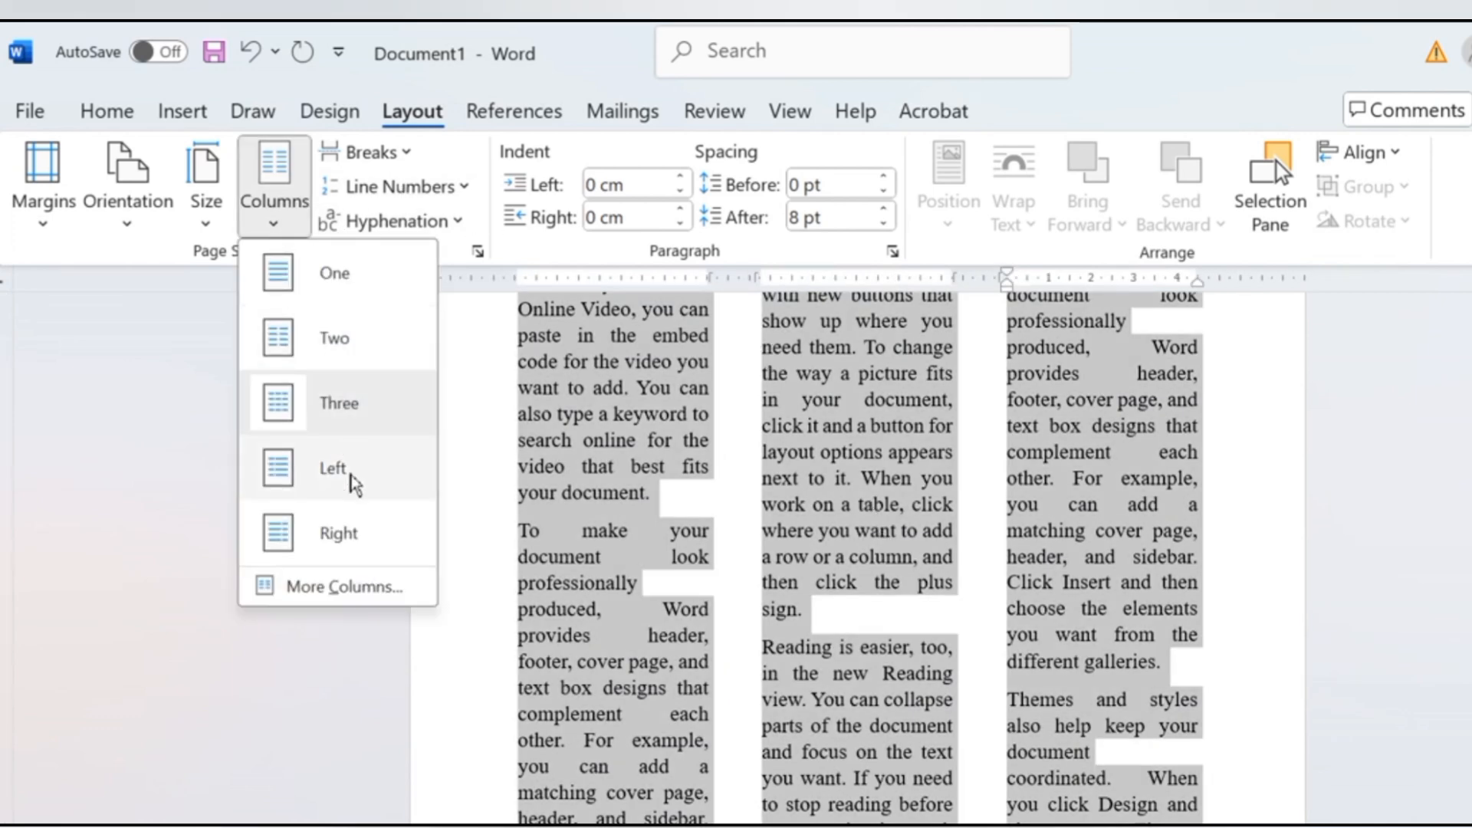
pyautogui.click(352, 483)
pyautogui.scroll(3, 989, 498)
pyautogui.click(989, 497)
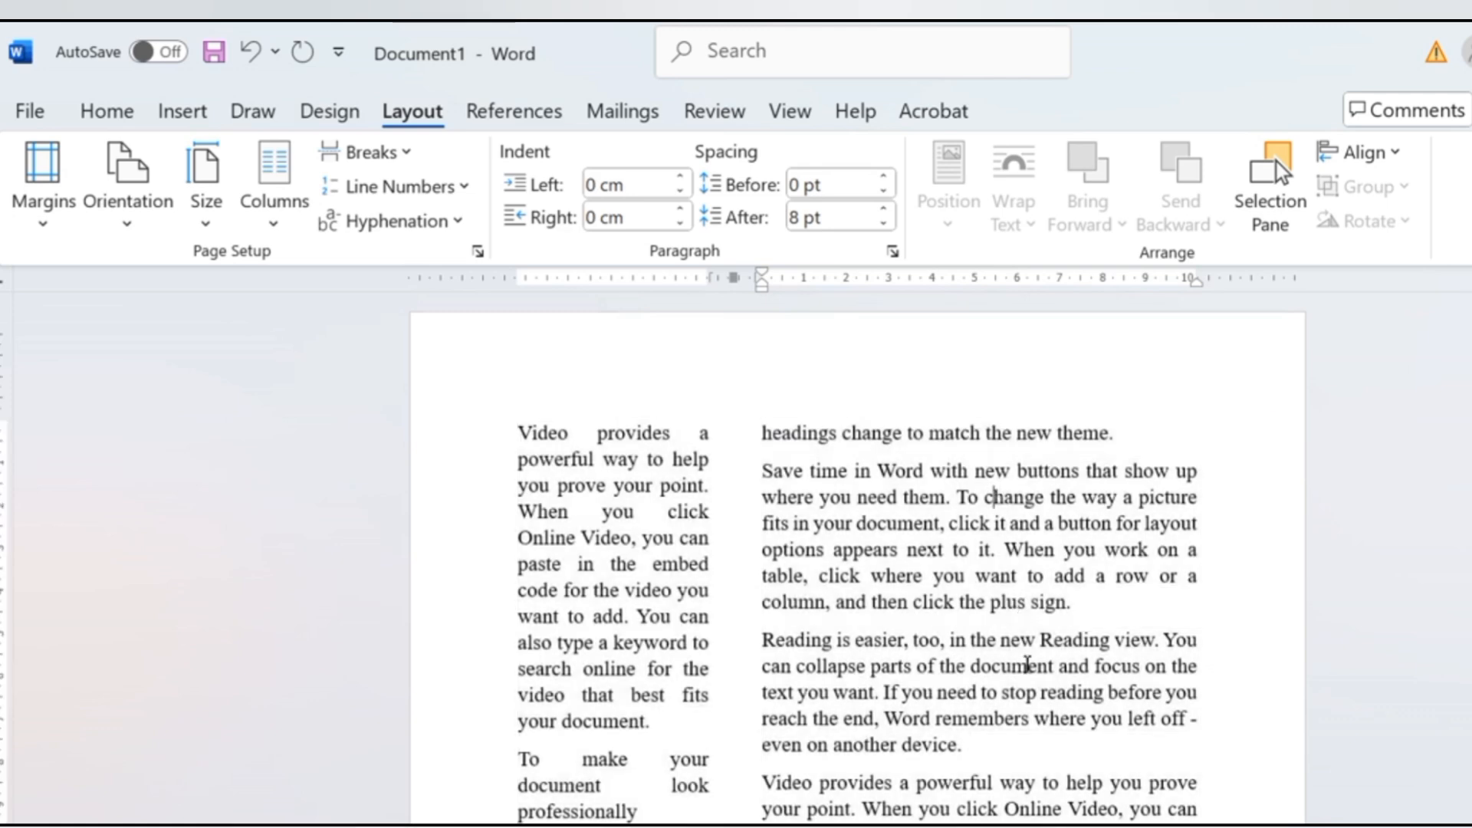
pyautogui.scroll(-3, 1001, 652)
pyautogui.scroll(3, 996, 690)
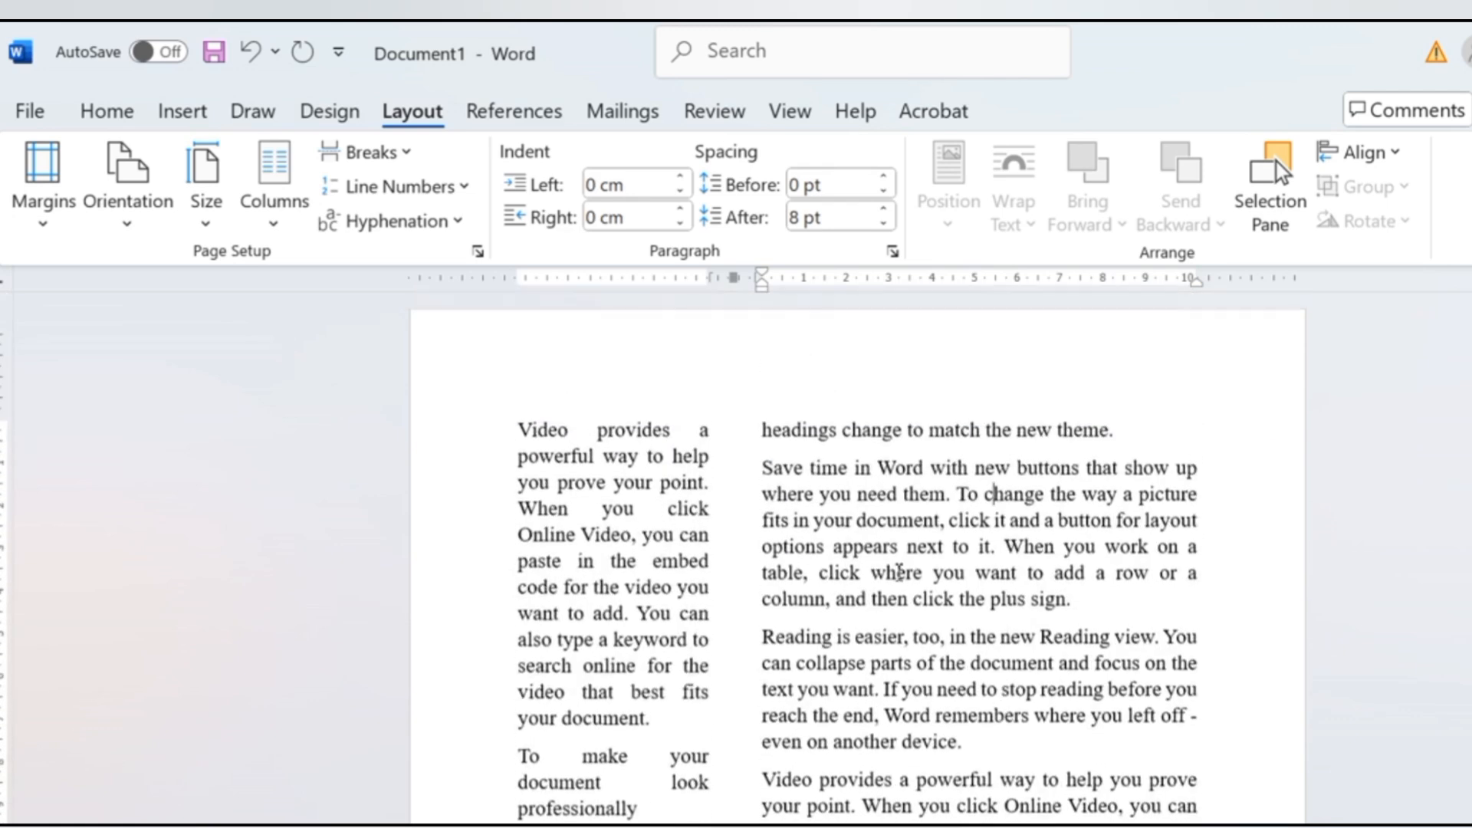
# Apply the Right column preset to the whole document's text and review both pages.
pyautogui.hotkey('ctrl', 'a')
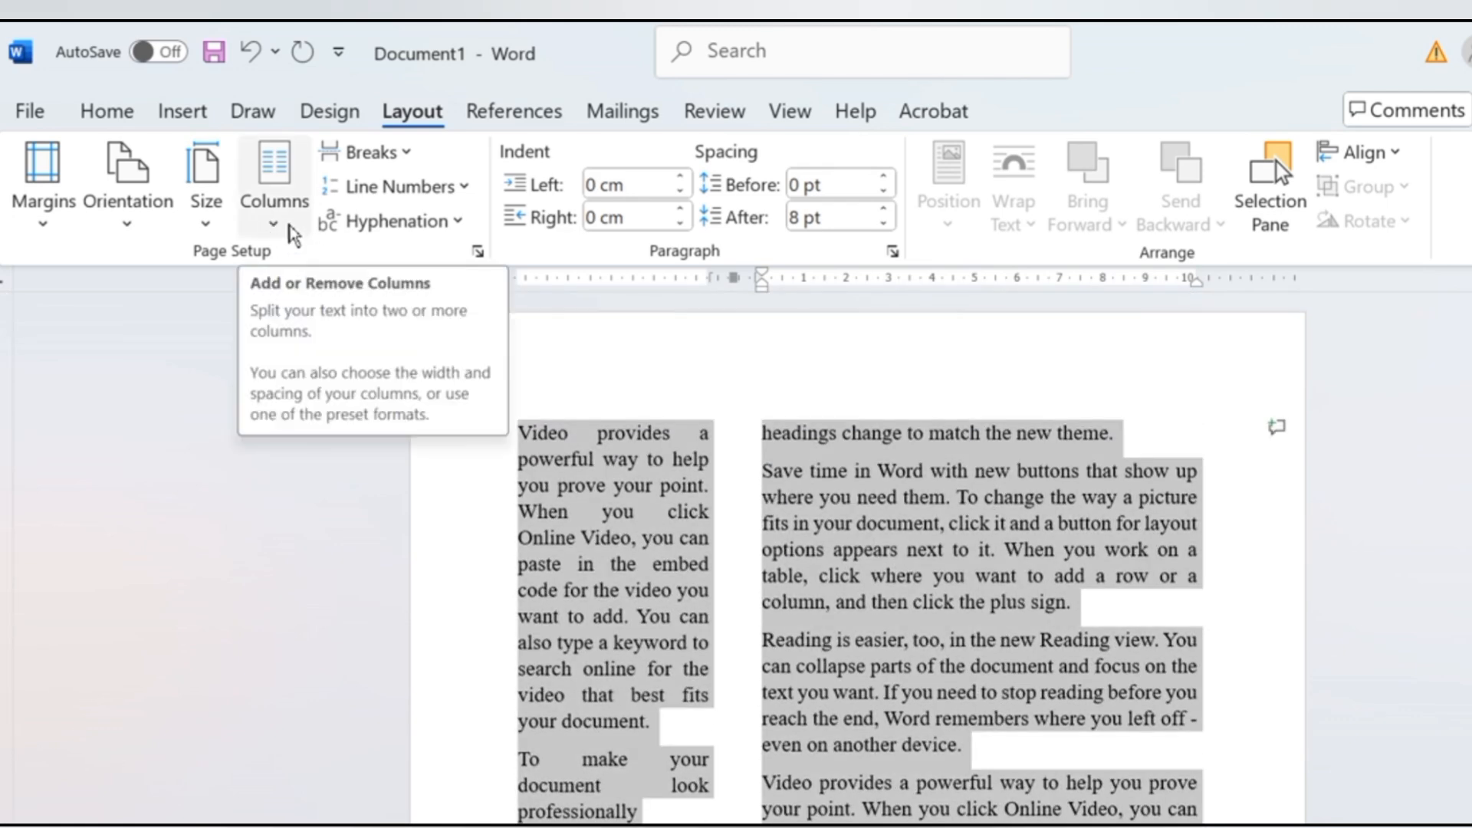
pyautogui.click(289, 224)
pyautogui.click(368, 549)
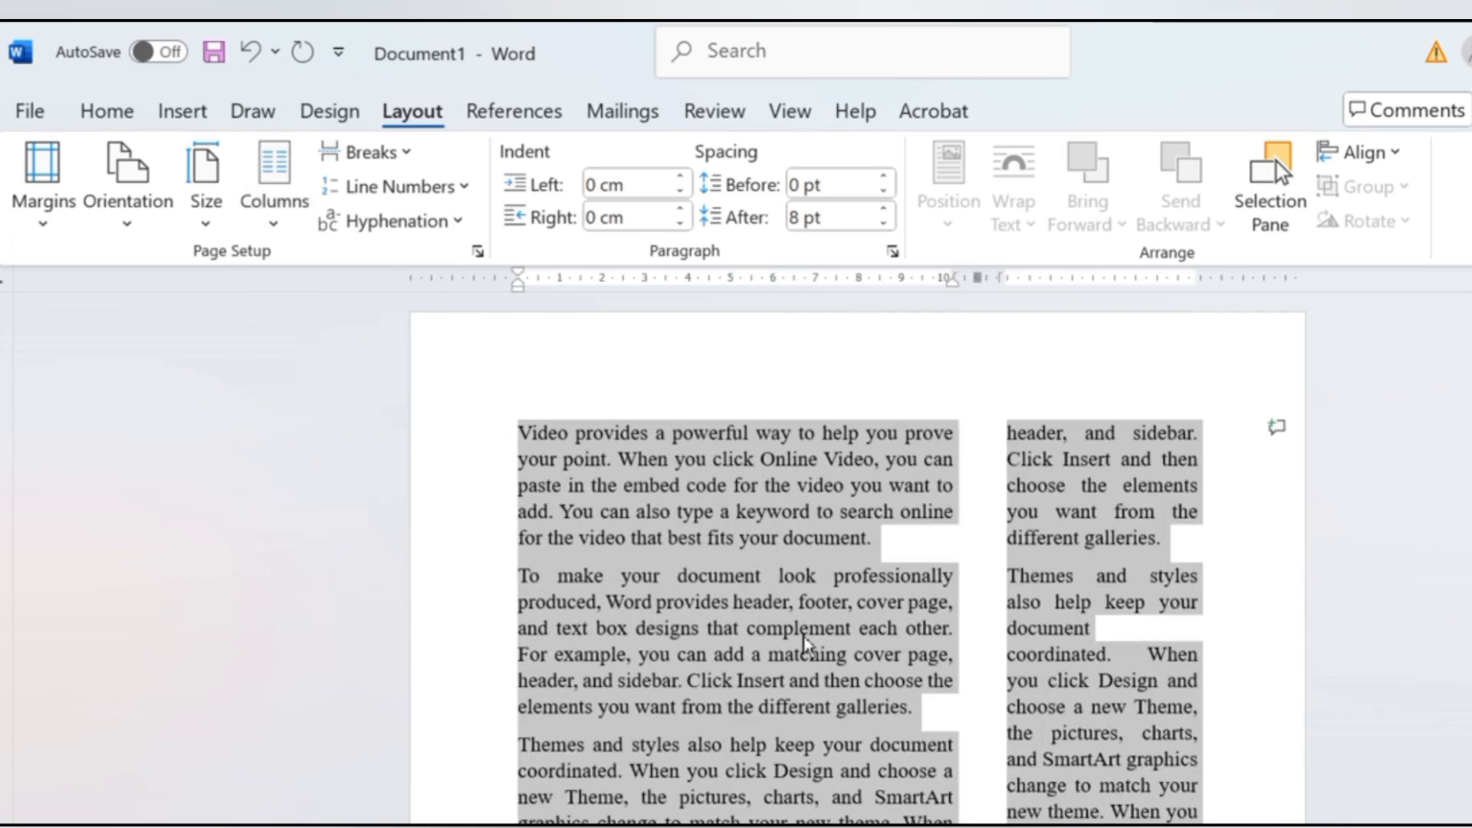
pyautogui.click(981, 633)
pyautogui.scroll(-4, 980, 588)
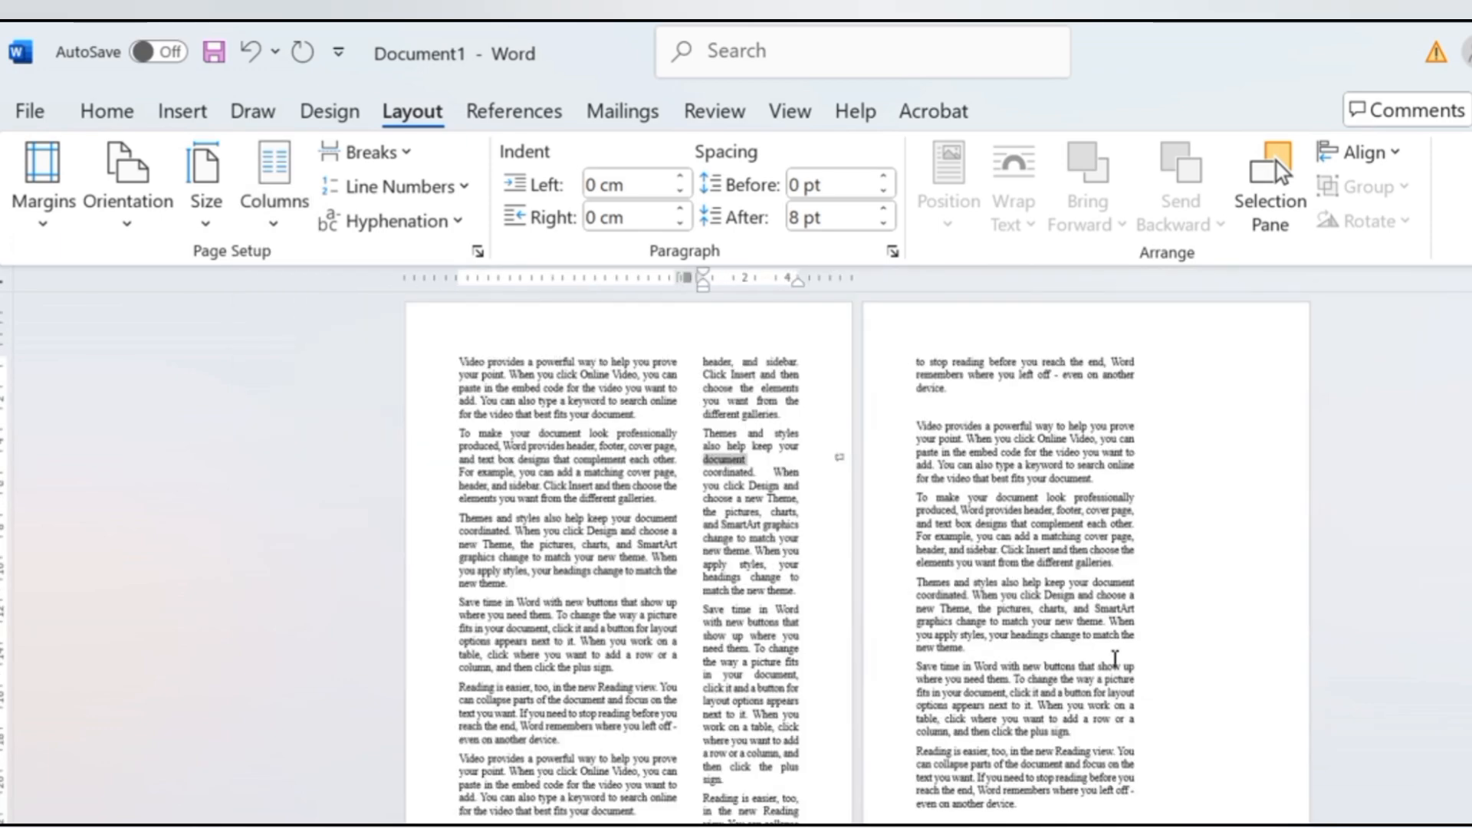
pyautogui.click(1114, 658)
pyautogui.scroll(5, 1074, 695)
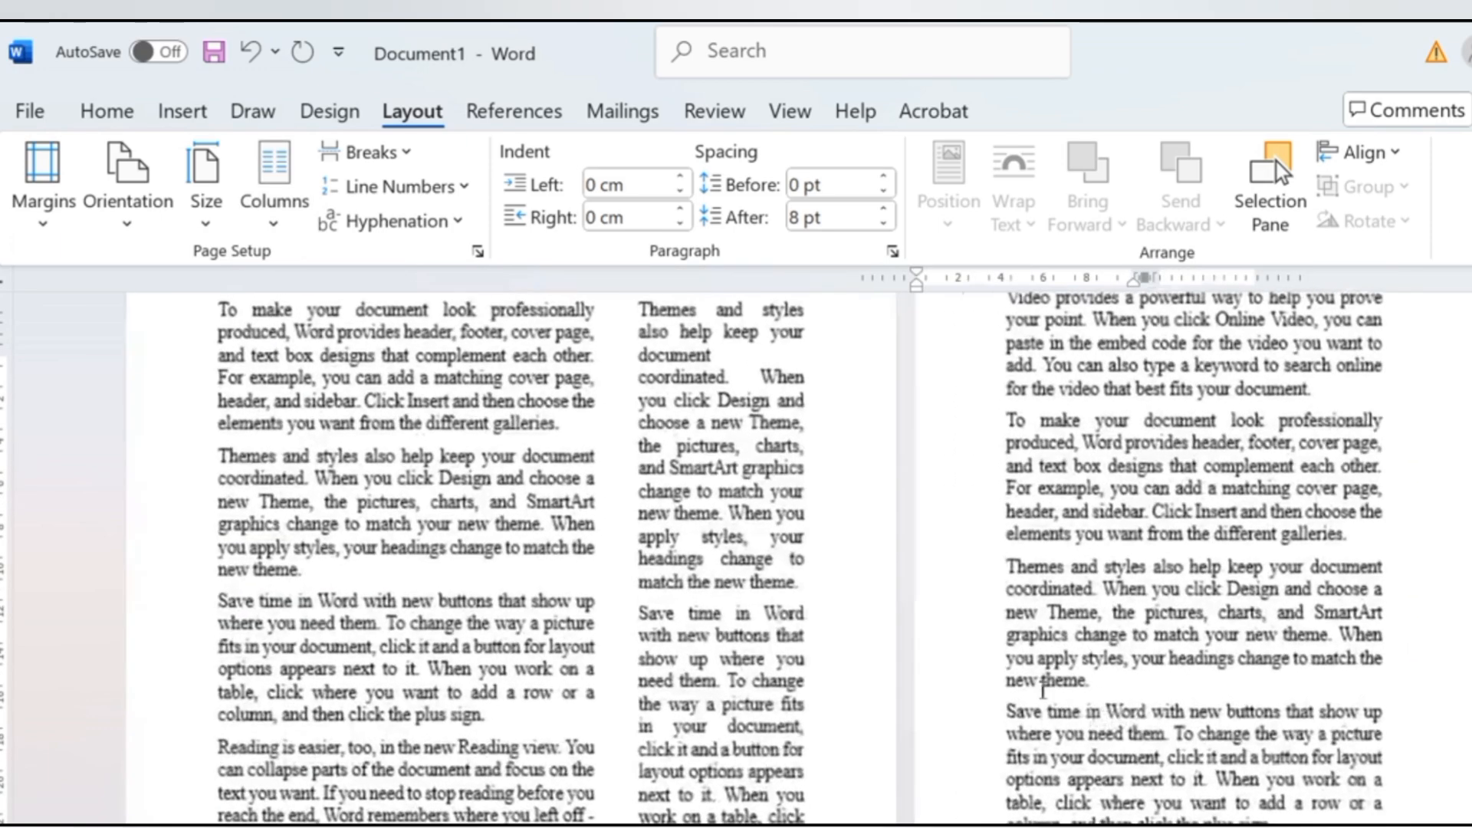
pyautogui.scroll(1, 1043, 690)
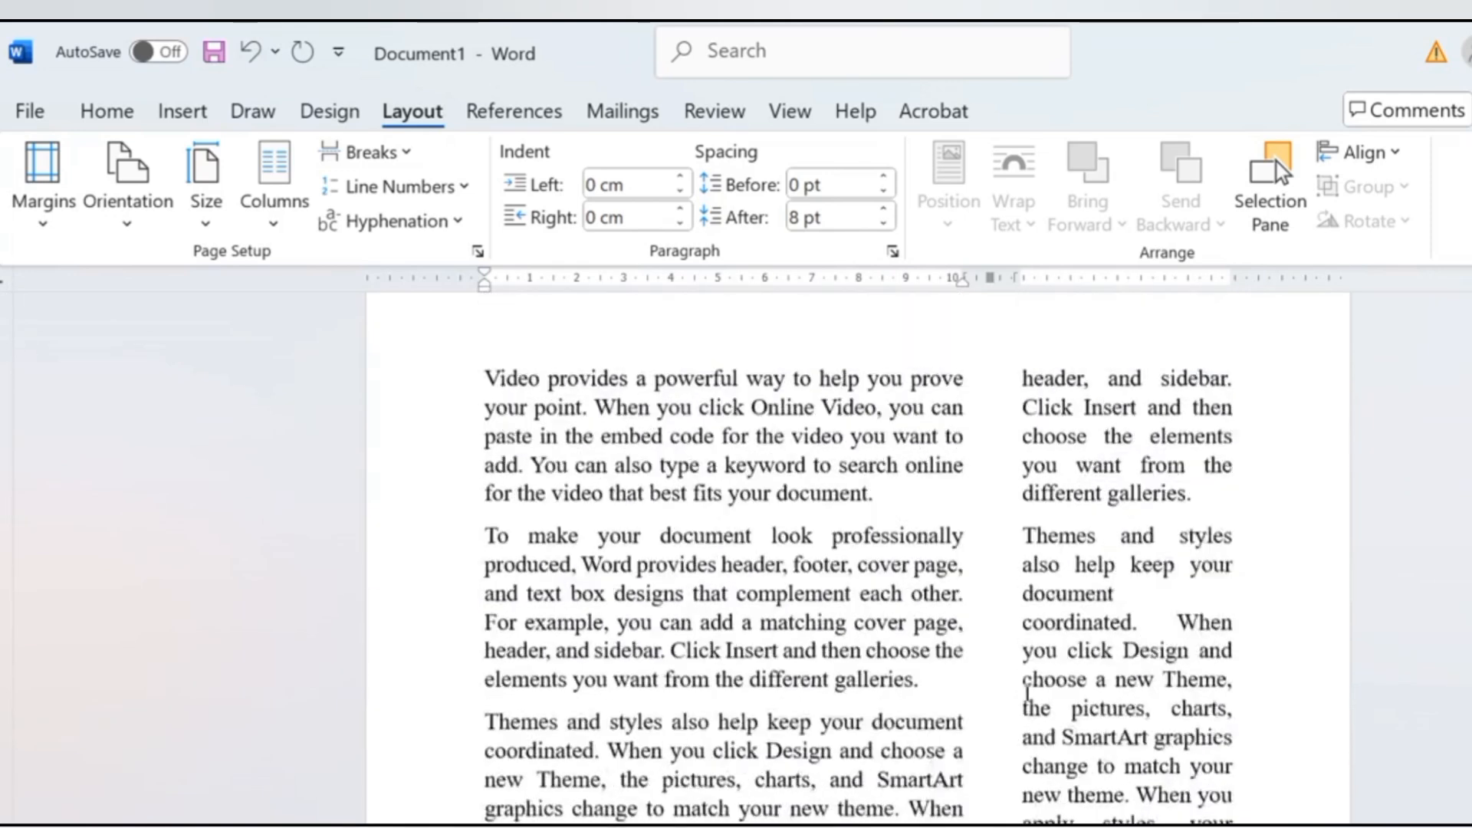
pyautogui.scroll(1, 1027, 693)
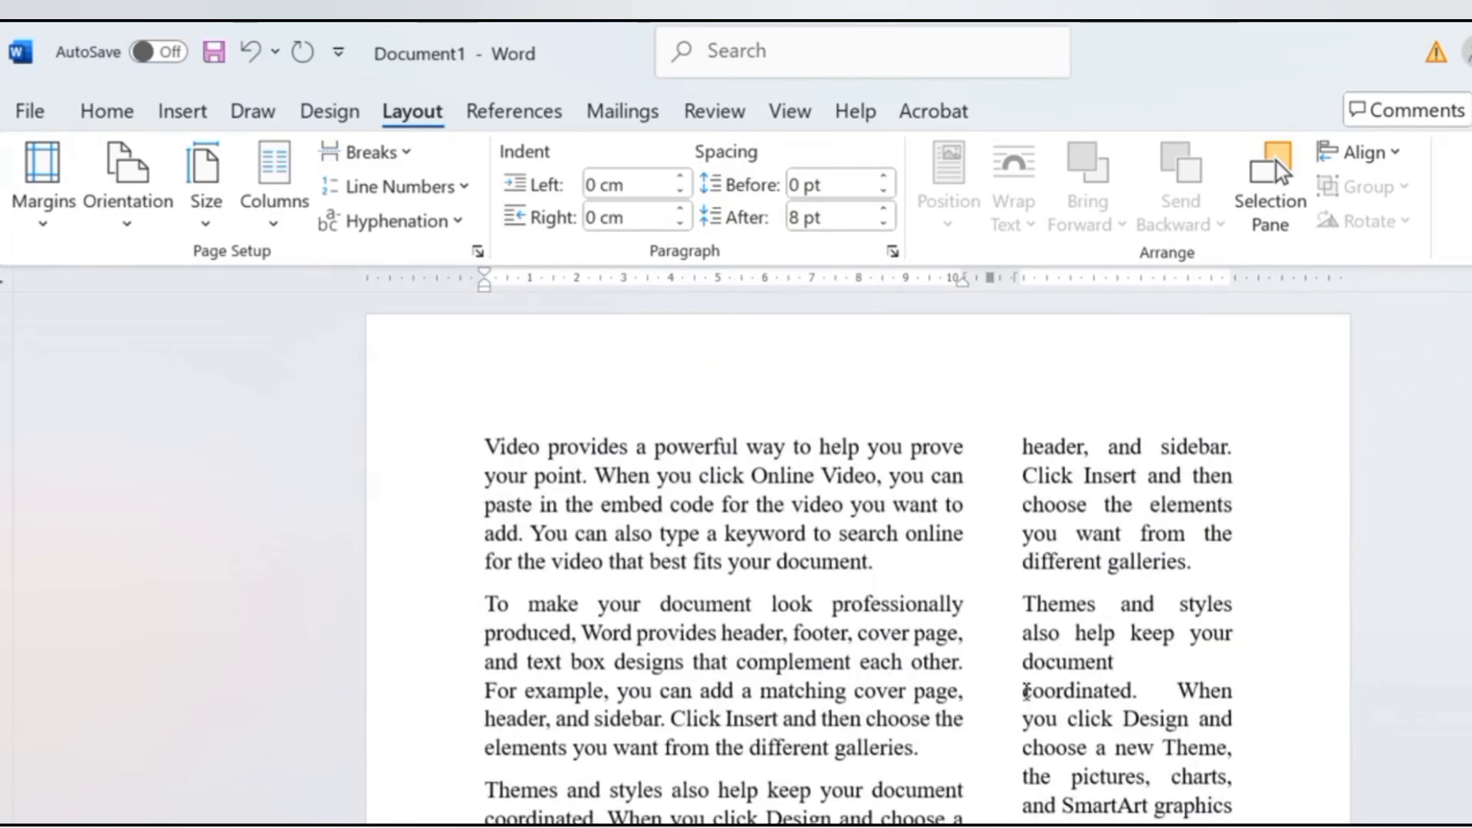
# Set the whole document's text back to two equal columns.
pyautogui.hotkey('ctrl', 'a')
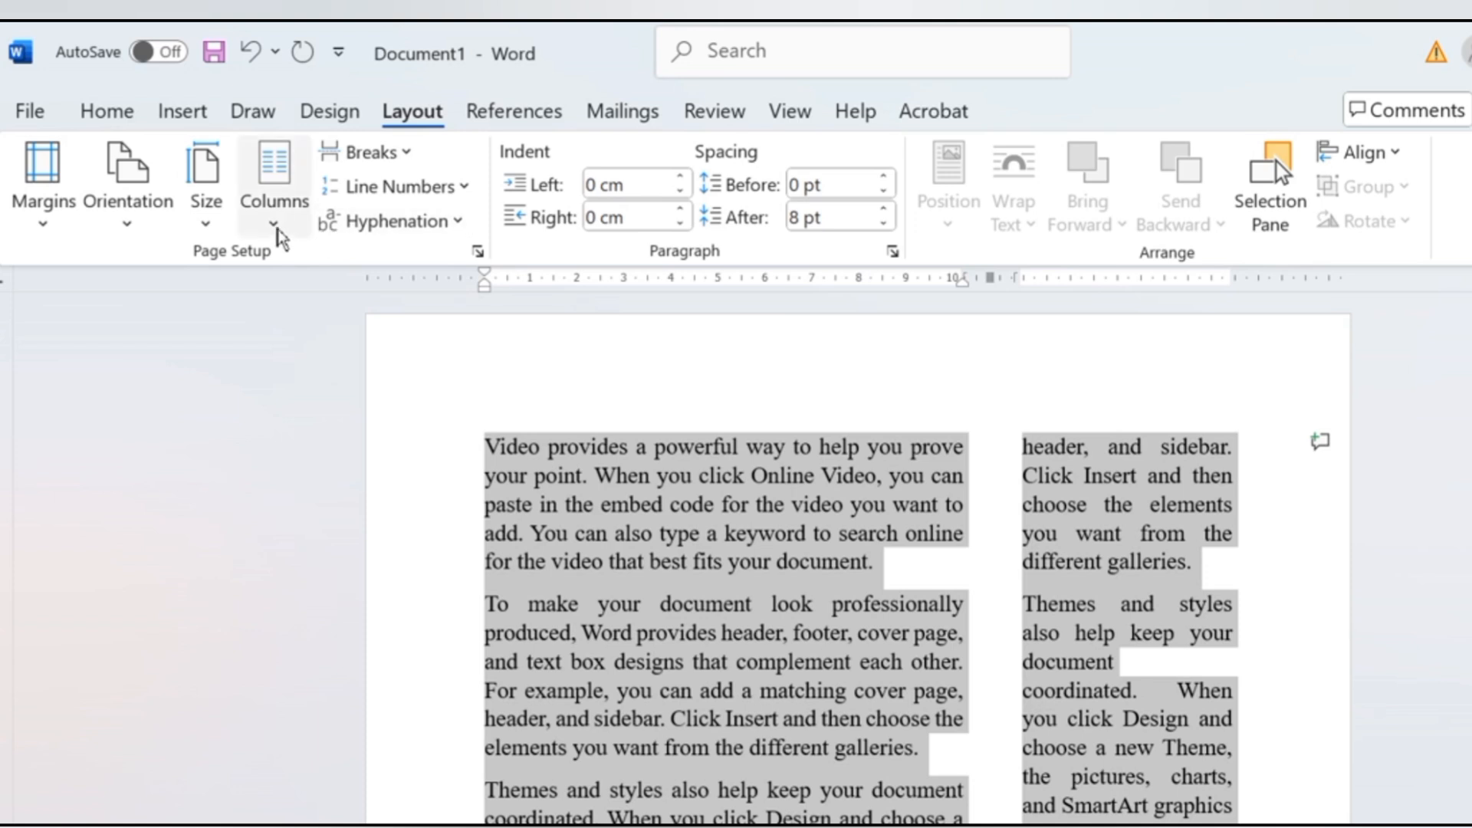
pyautogui.click(276, 229)
pyautogui.click(342, 357)
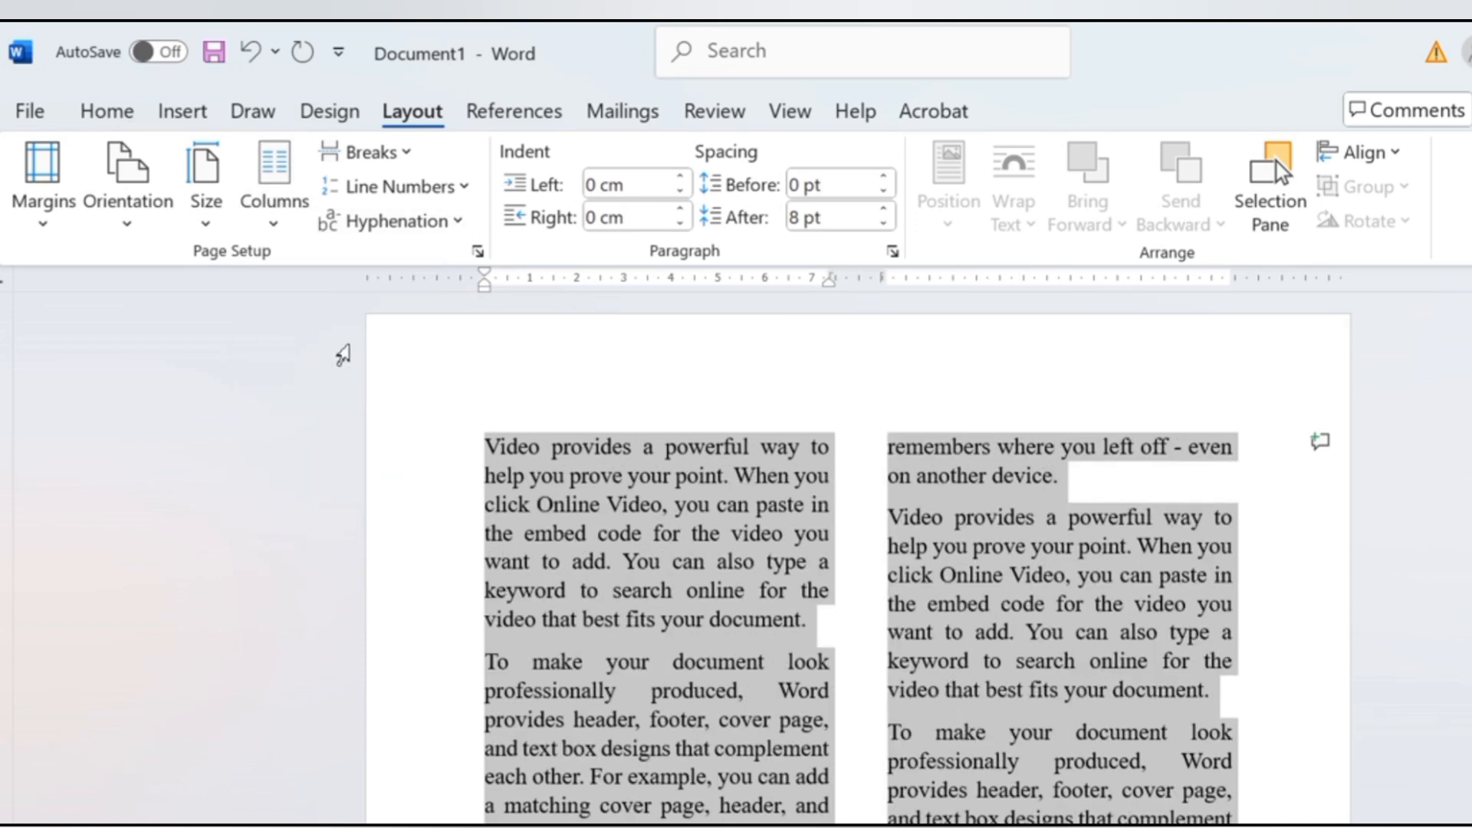
pyautogui.click(961, 515)
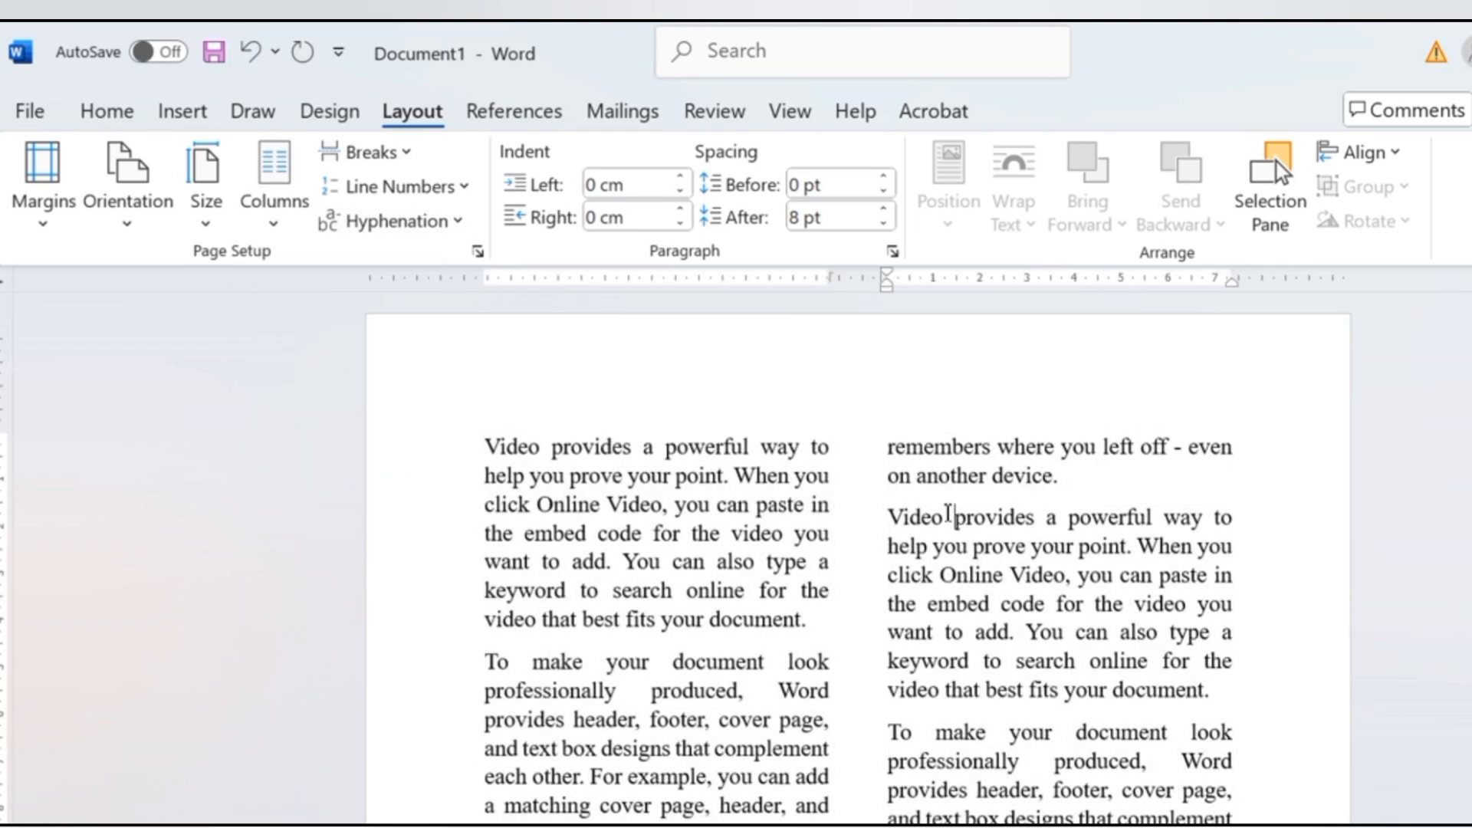
# Enlarge the font of the whole document's text by two size increments and check how the pages fill.
pyautogui.click(675, 492)
pyautogui.hotkey('ctrl', 'a')
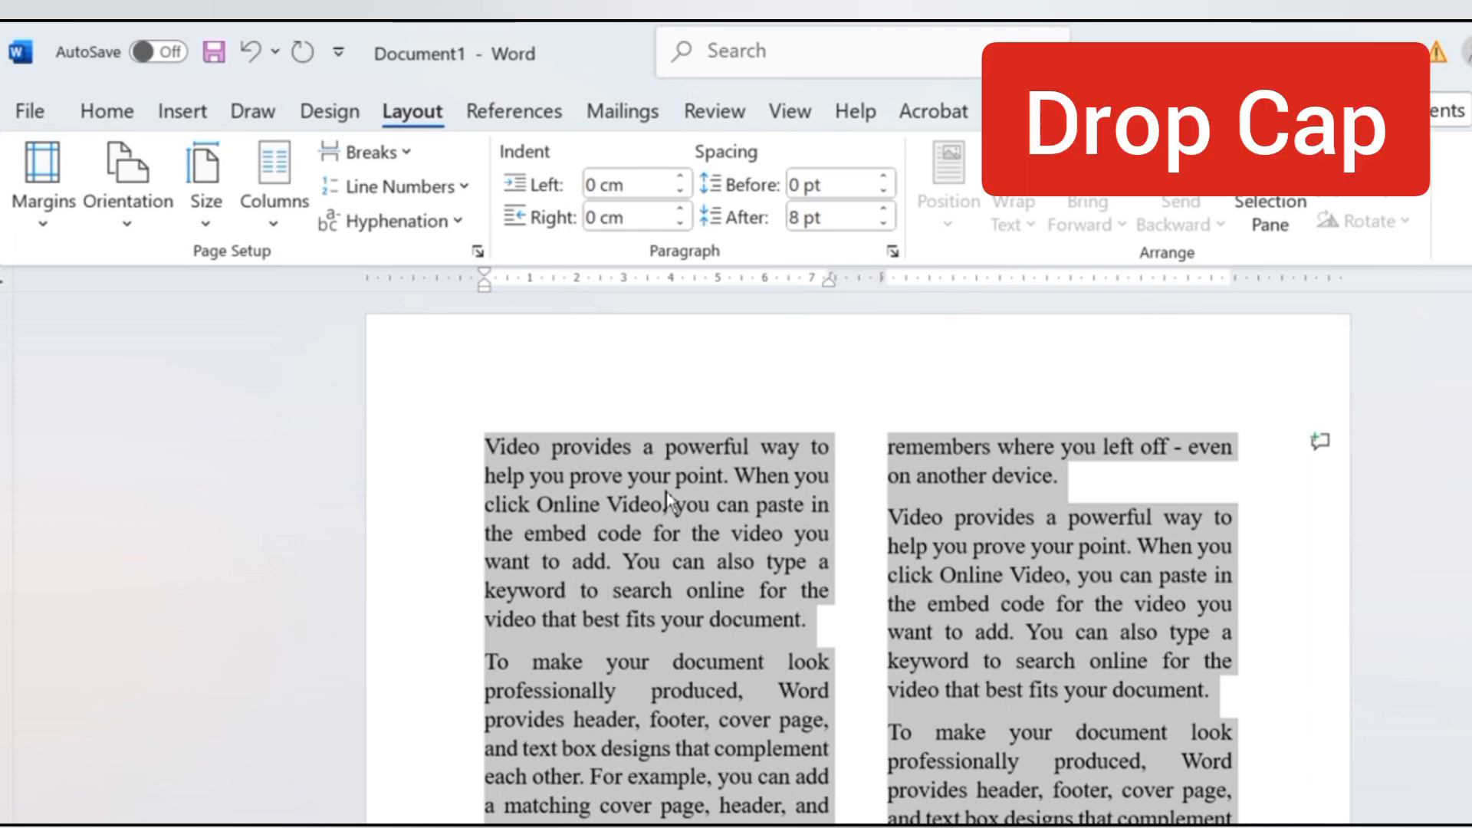
pyautogui.hotkey('ctrl', 'shift', '.')
pyautogui.hotkey('ctrl', 'shift', '.')
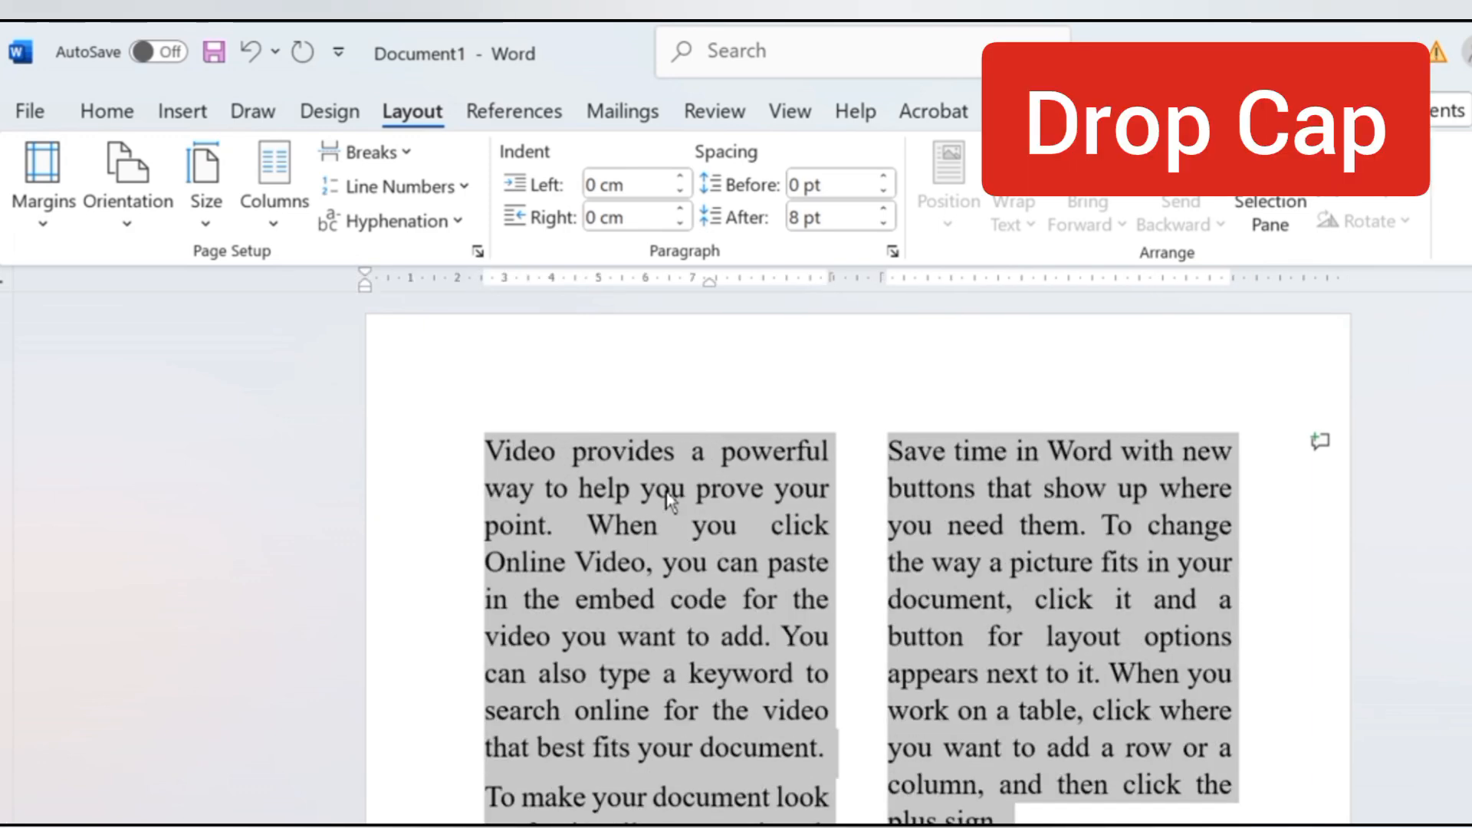
pyautogui.click(978, 488)
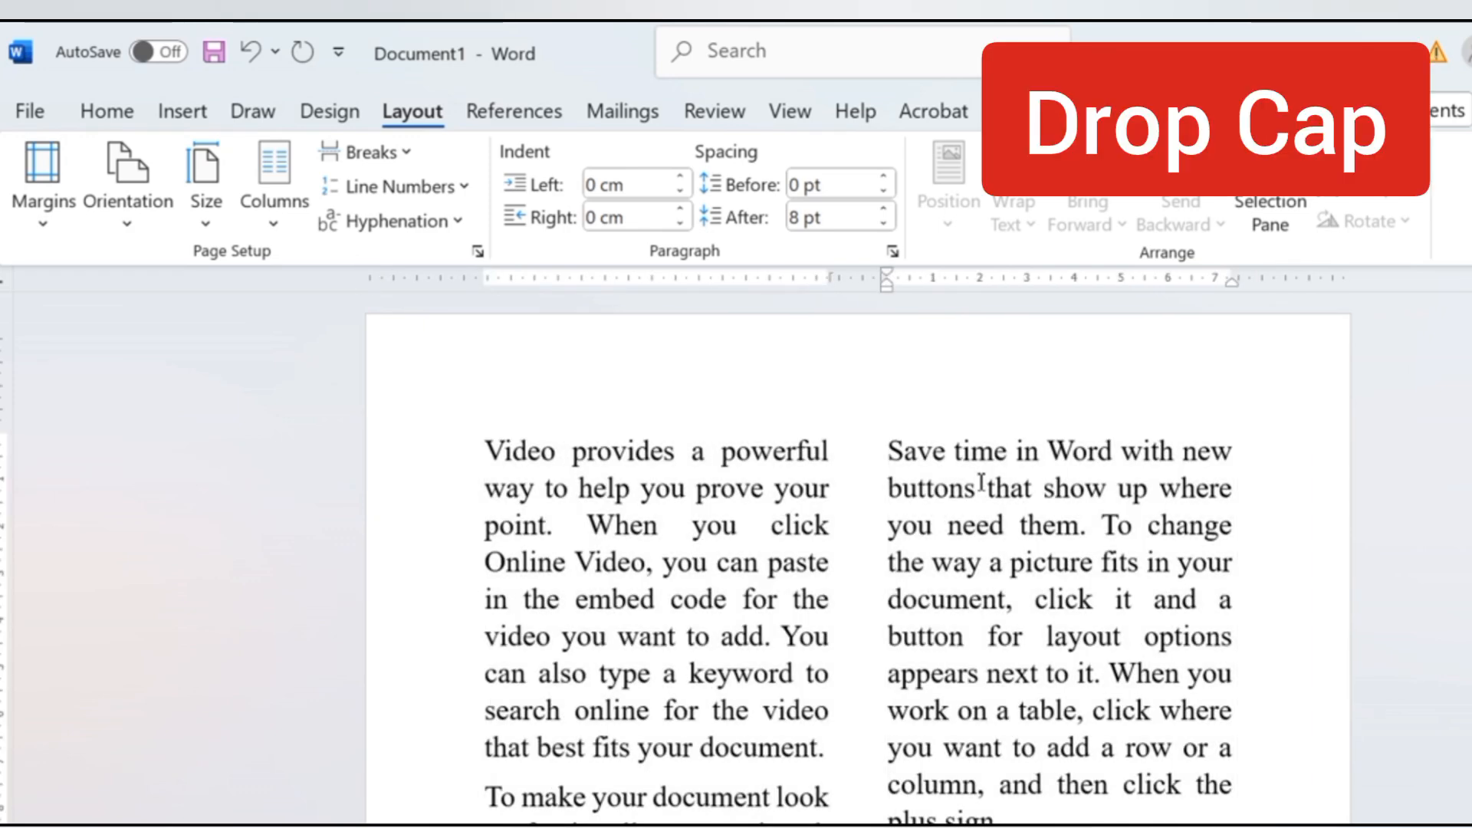
pyautogui.scroll(-6, 981, 483)
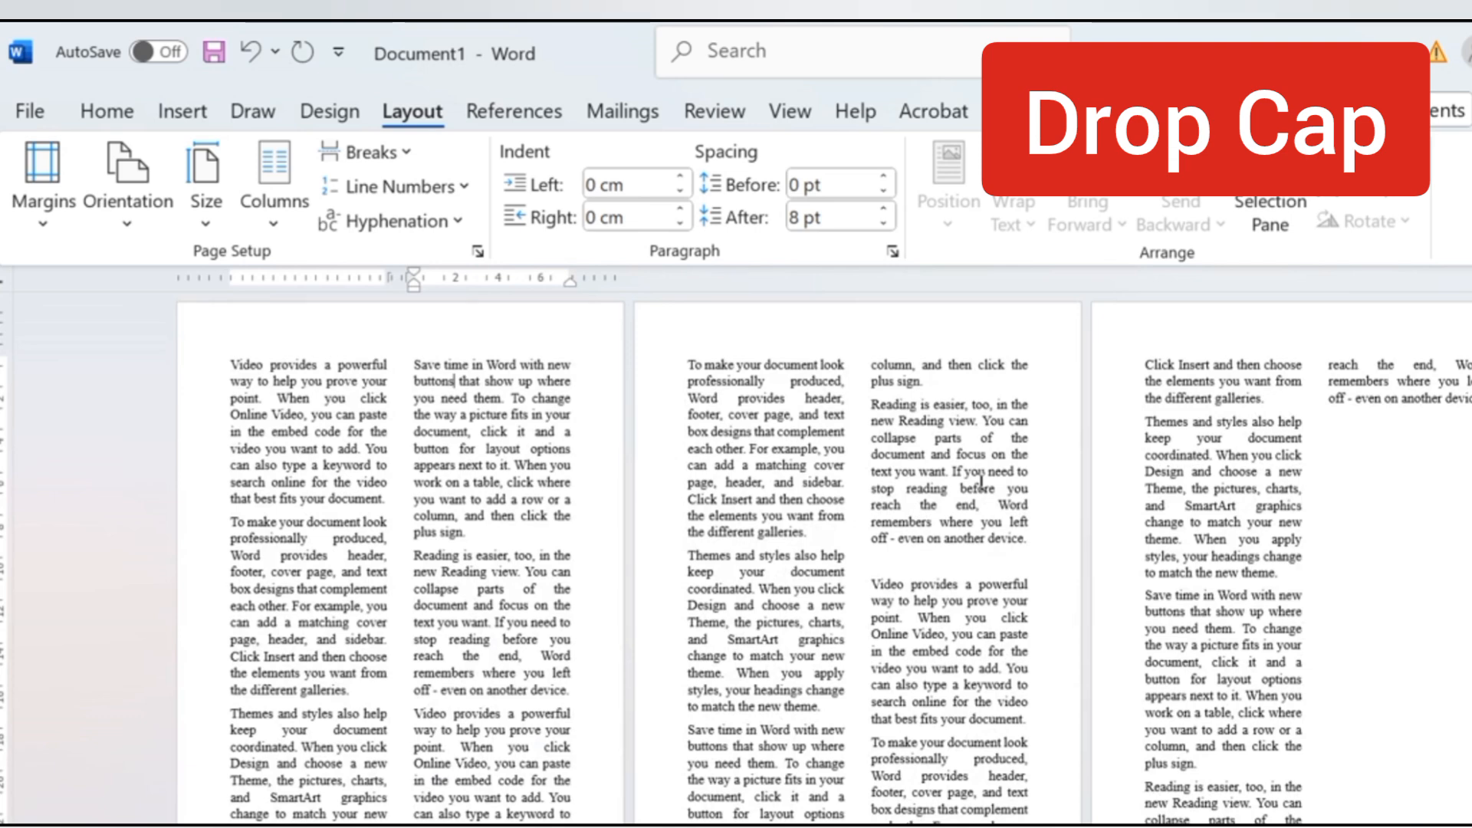
# Add a Dropped style drop cap to the first paragraph, beginning "Video provides a powerful way".
pyautogui.scroll(4, 981, 483)
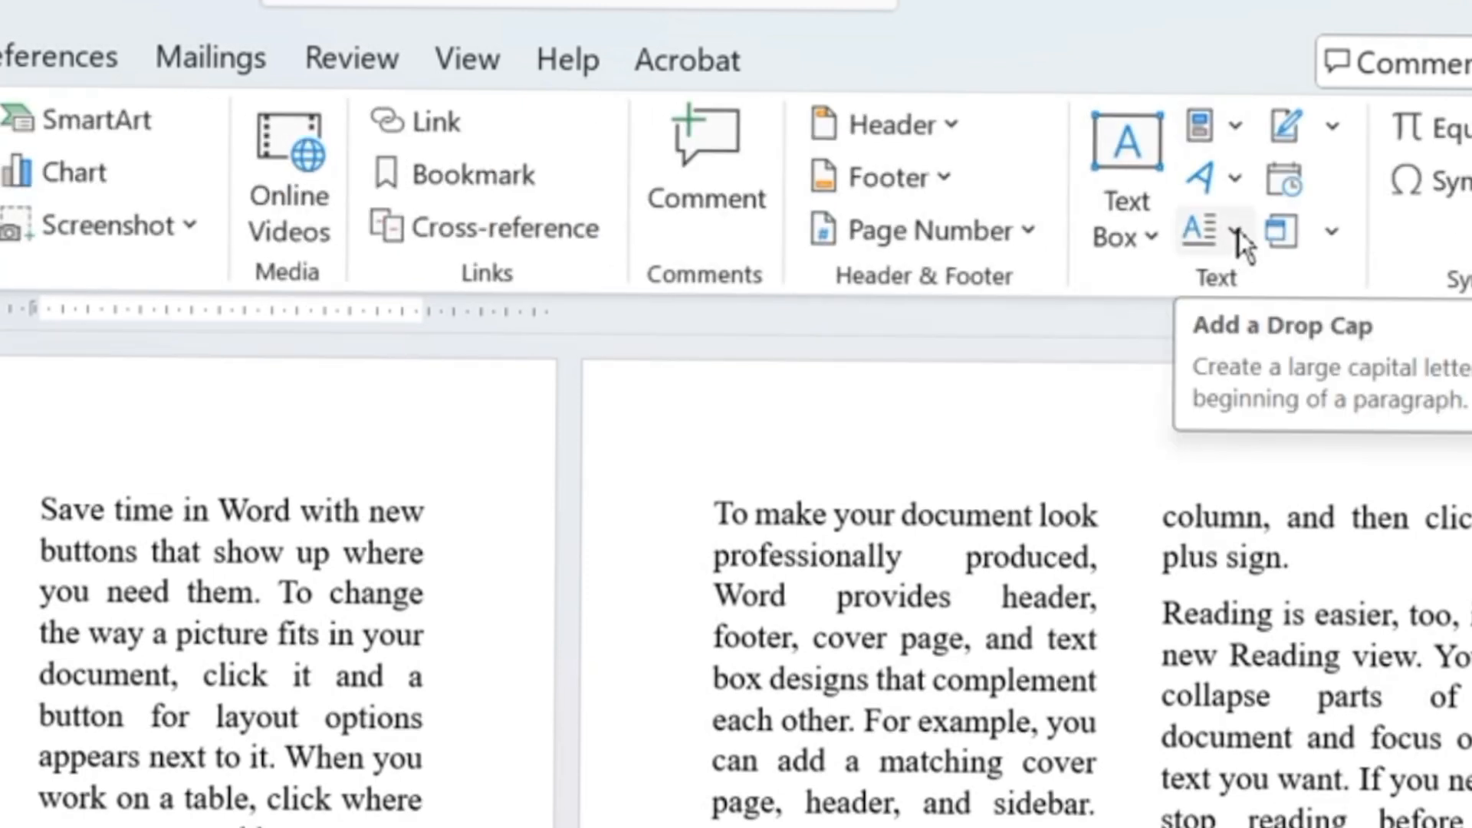
pyautogui.click(1237, 230)
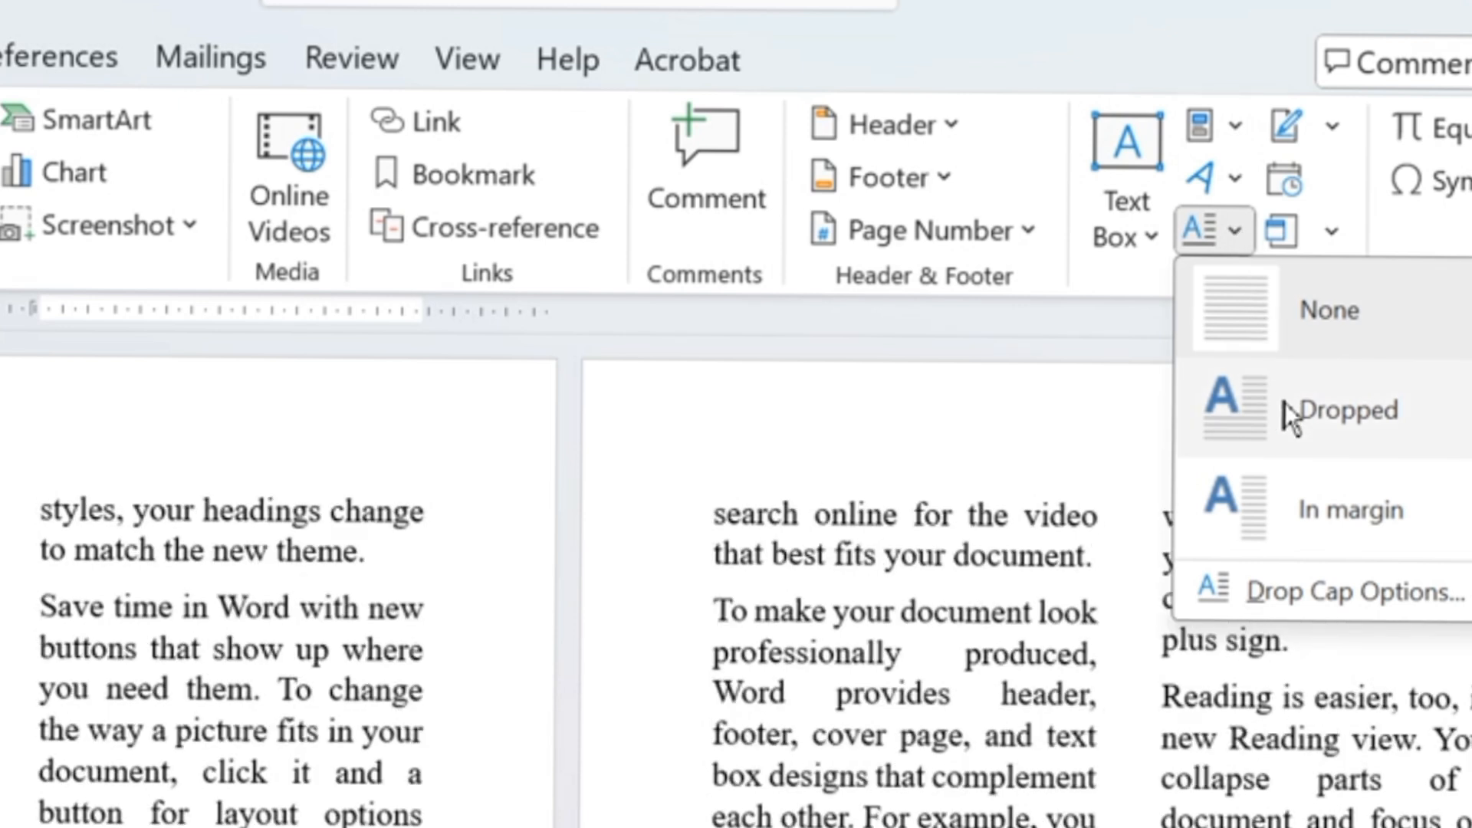
pyautogui.click(1287, 408)
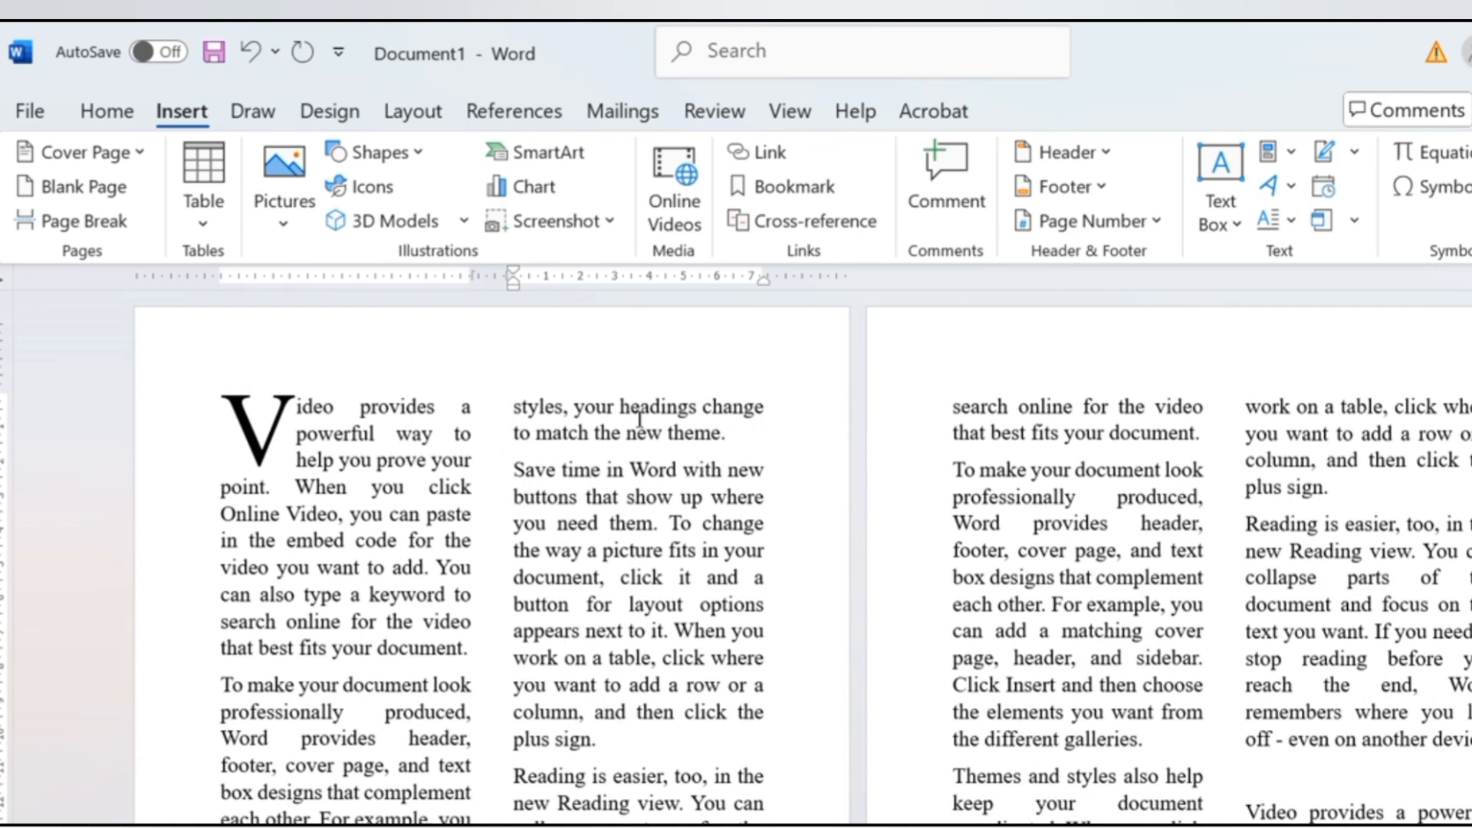
# Add a Dropped style drop cap to the "Save time in Word" paragraph in the first page's second column and inspect it up close.
pyautogui.click(1293, 228)
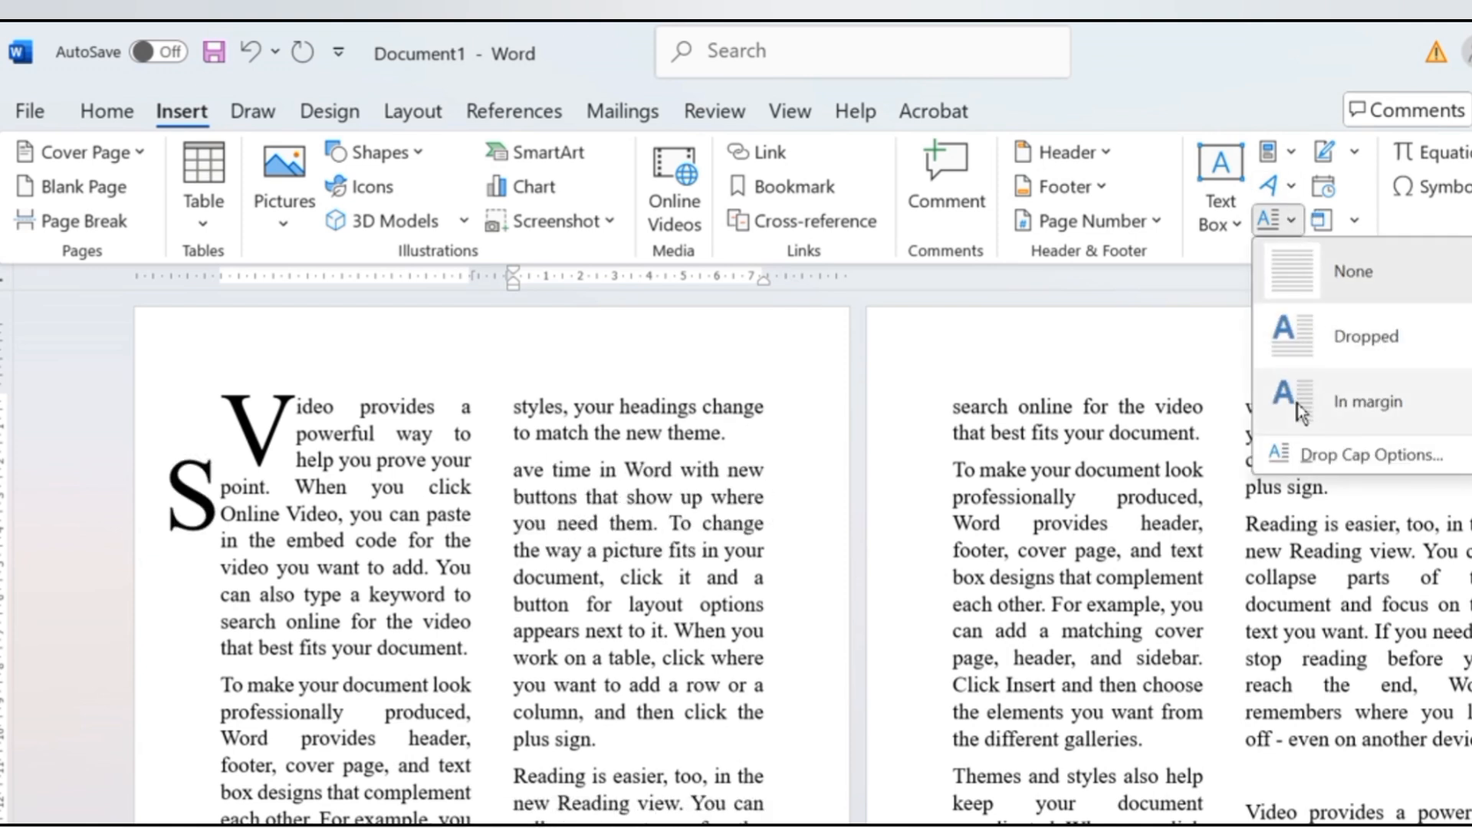
pyautogui.click(1293, 337)
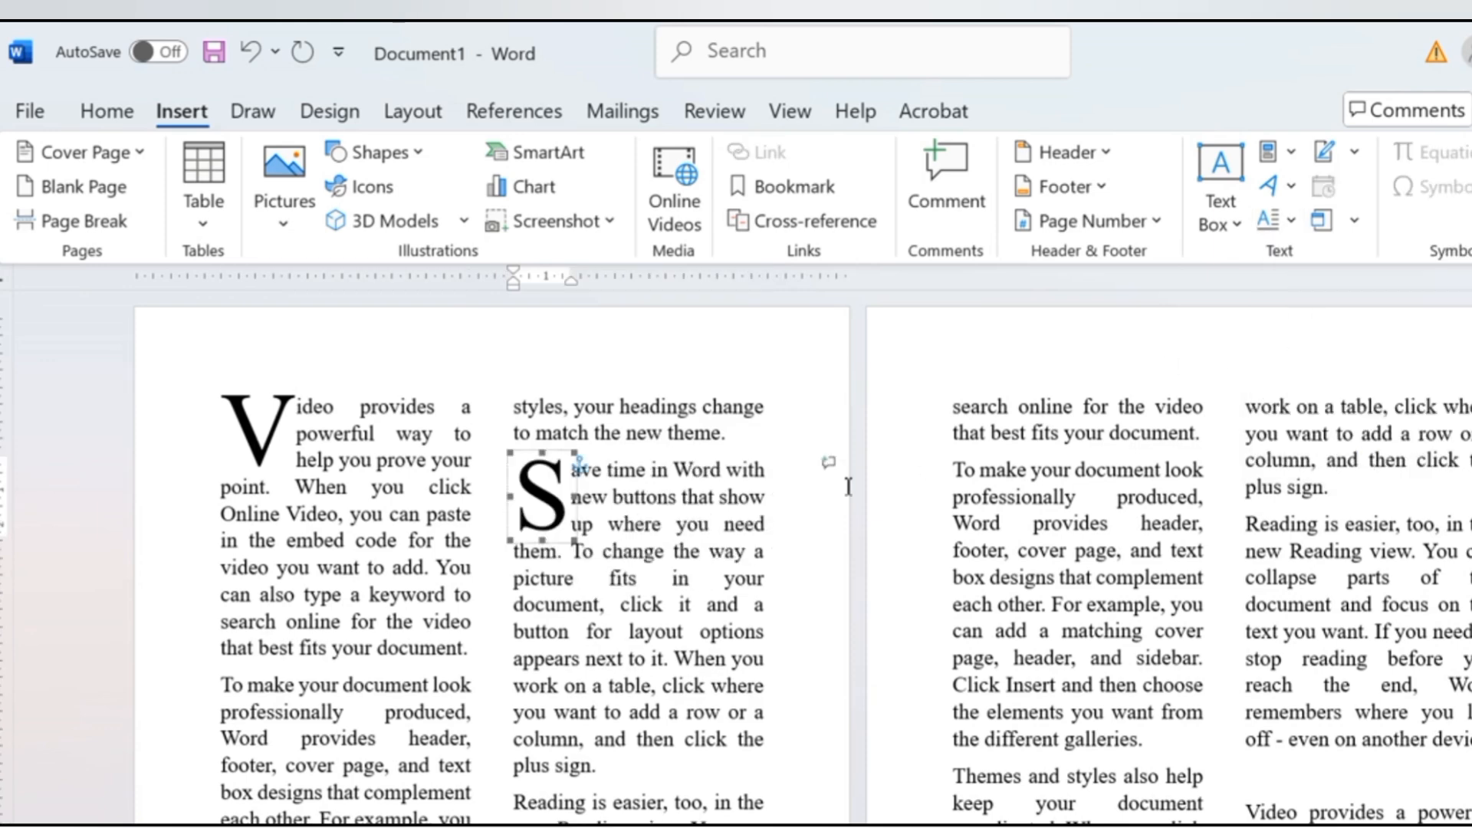
pyautogui.click(652, 474)
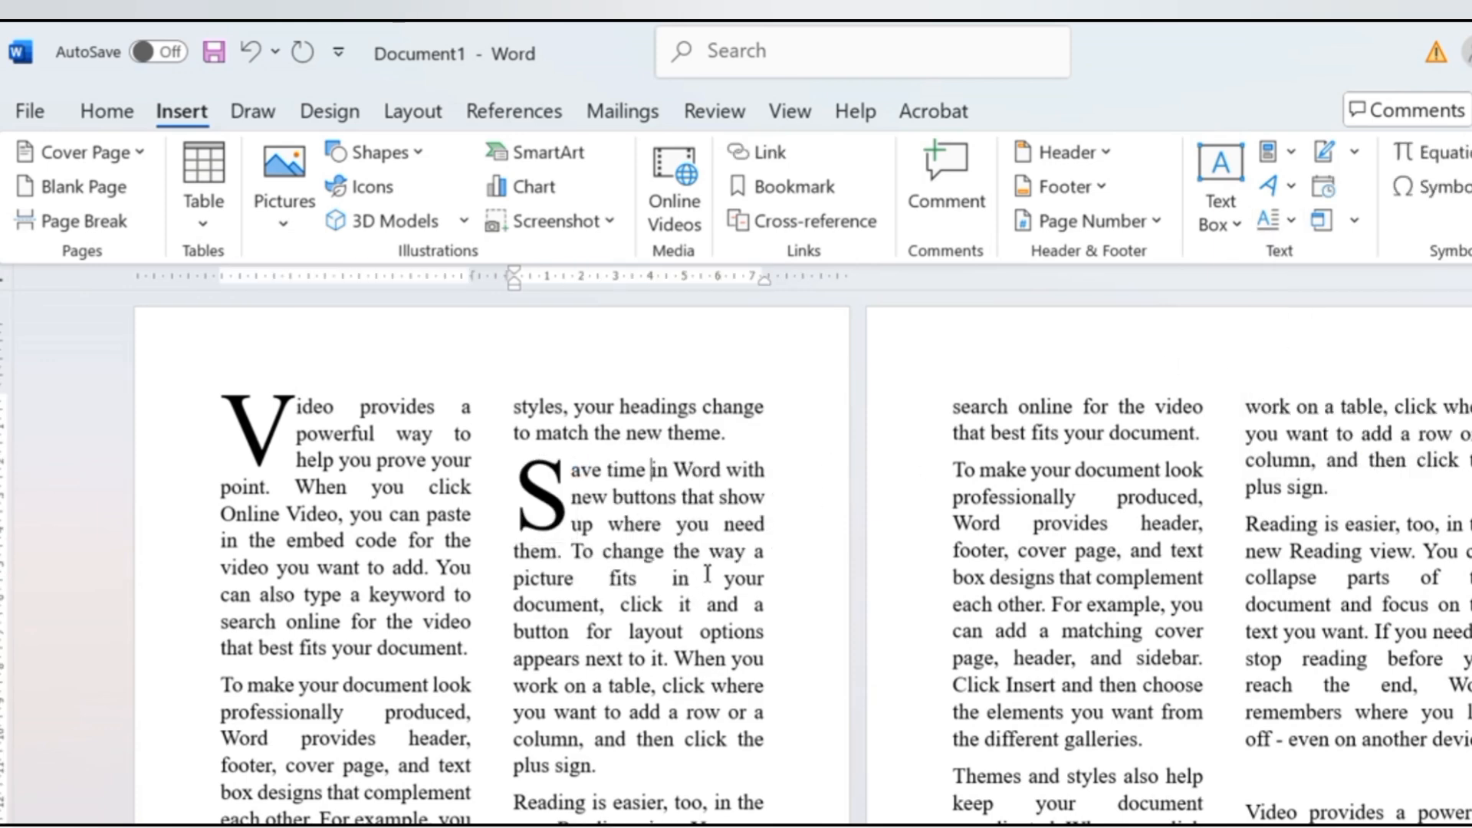
pyautogui.scroll(3, 709, 566)
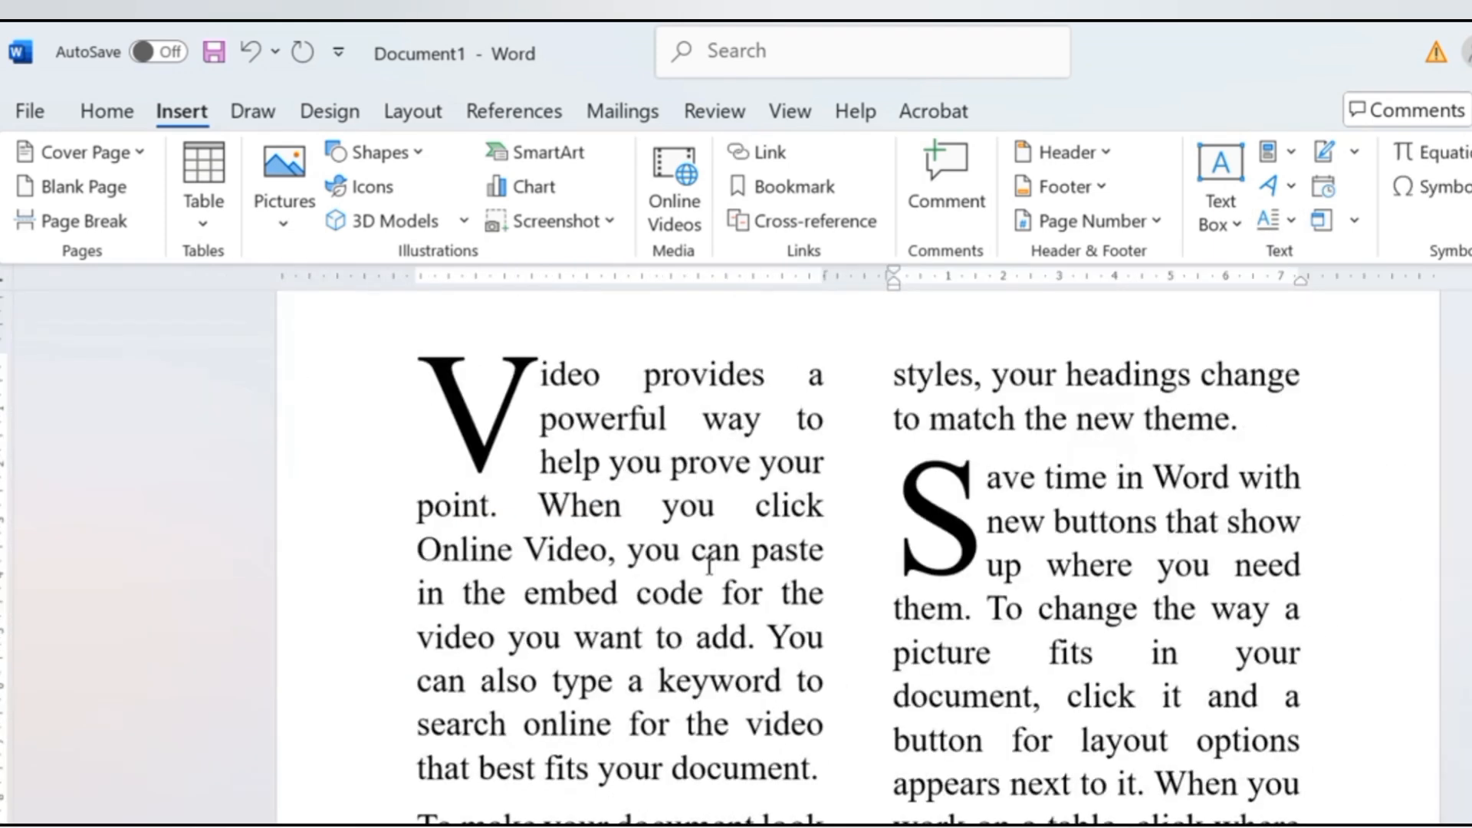
pyautogui.scroll(2, 709, 566)
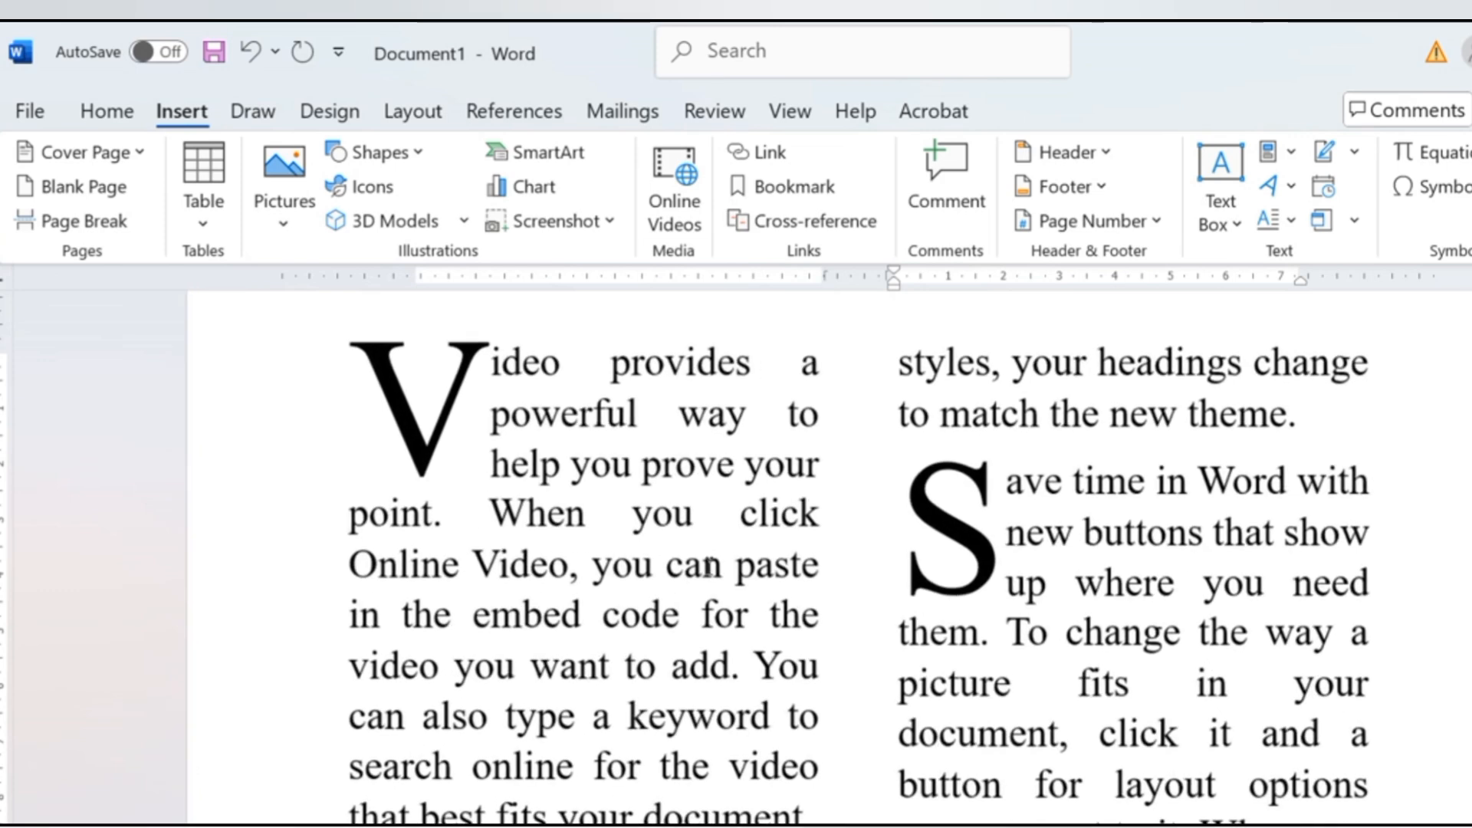
pyautogui.scroll(-1, 709, 565)
pyautogui.scroll(-1, 709, 566)
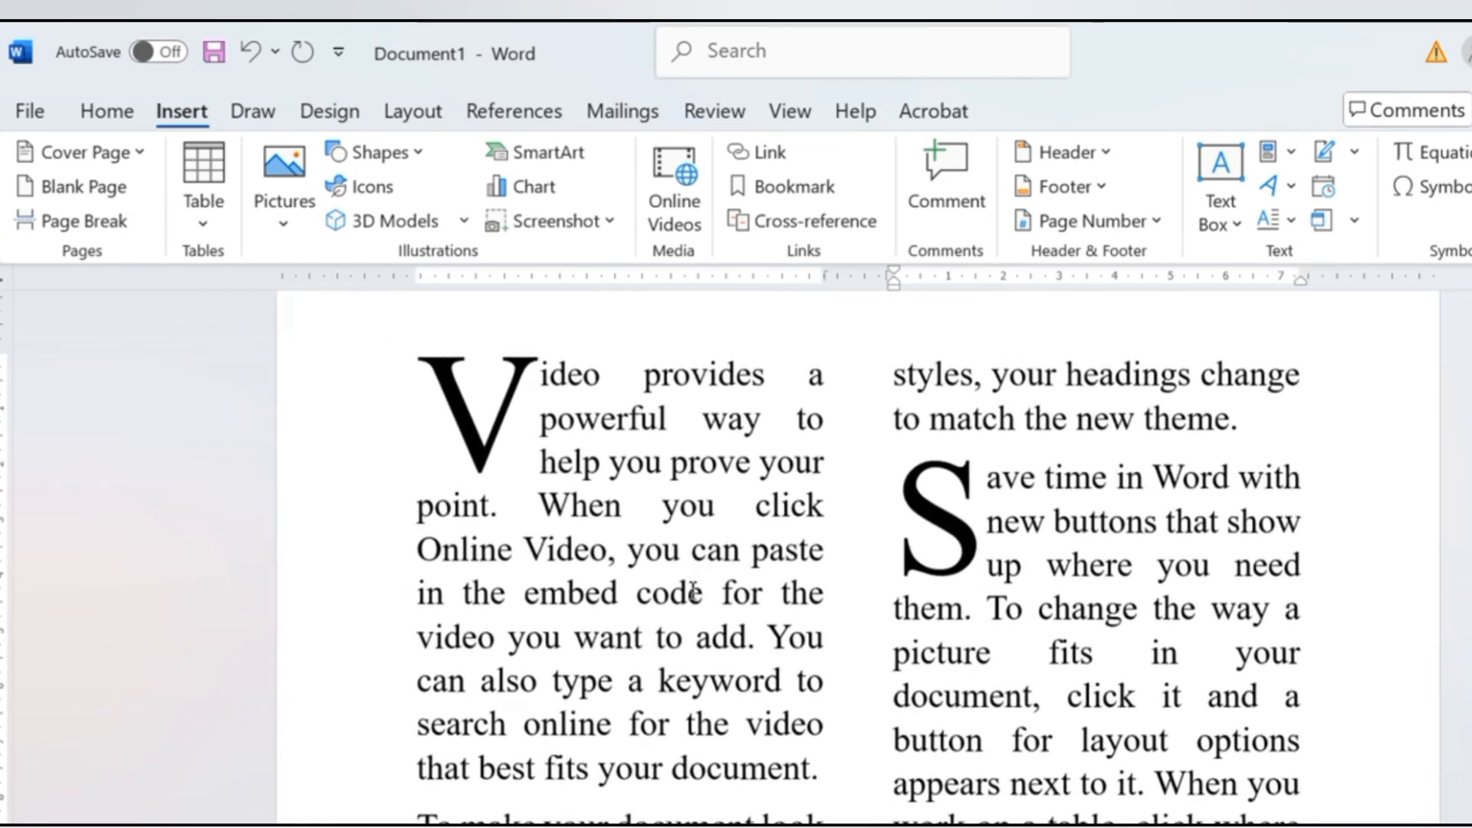
# Add an In margin drop cap to the "To make your document look" paragraph in the first column.
pyautogui.scroll(-5, 694, 592)
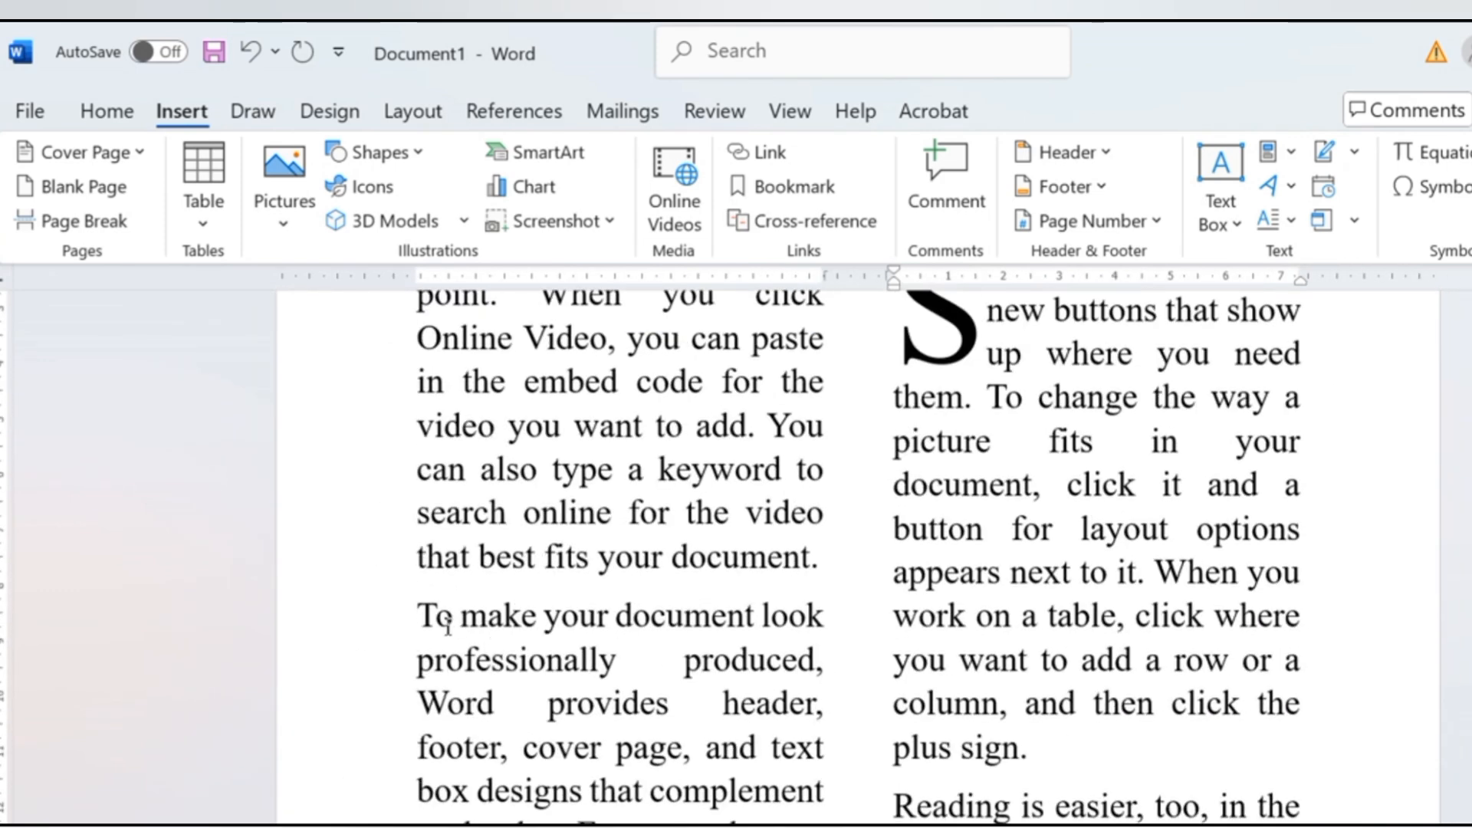
pyautogui.click(447, 621)
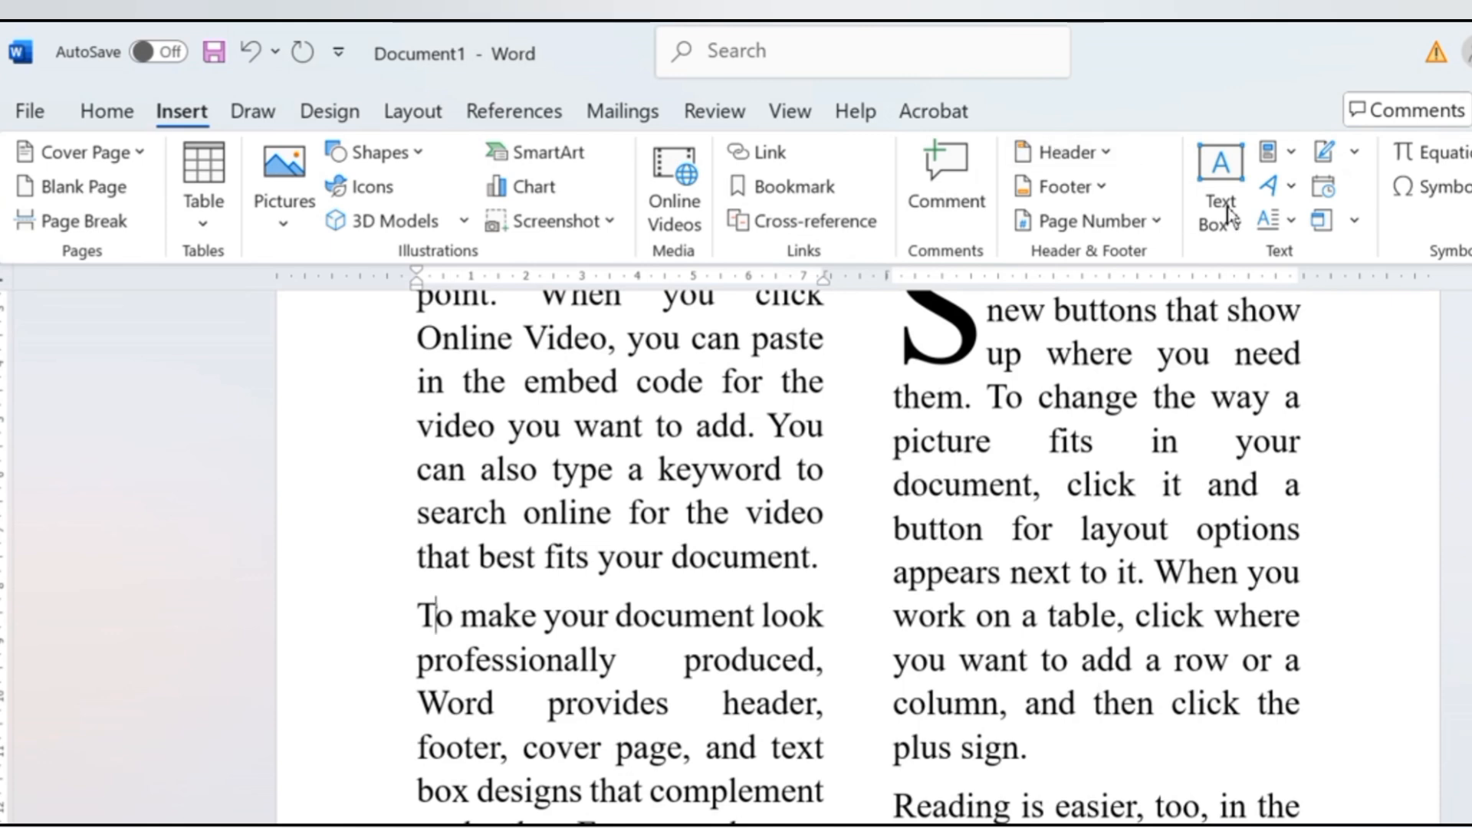
pyautogui.click(1283, 223)
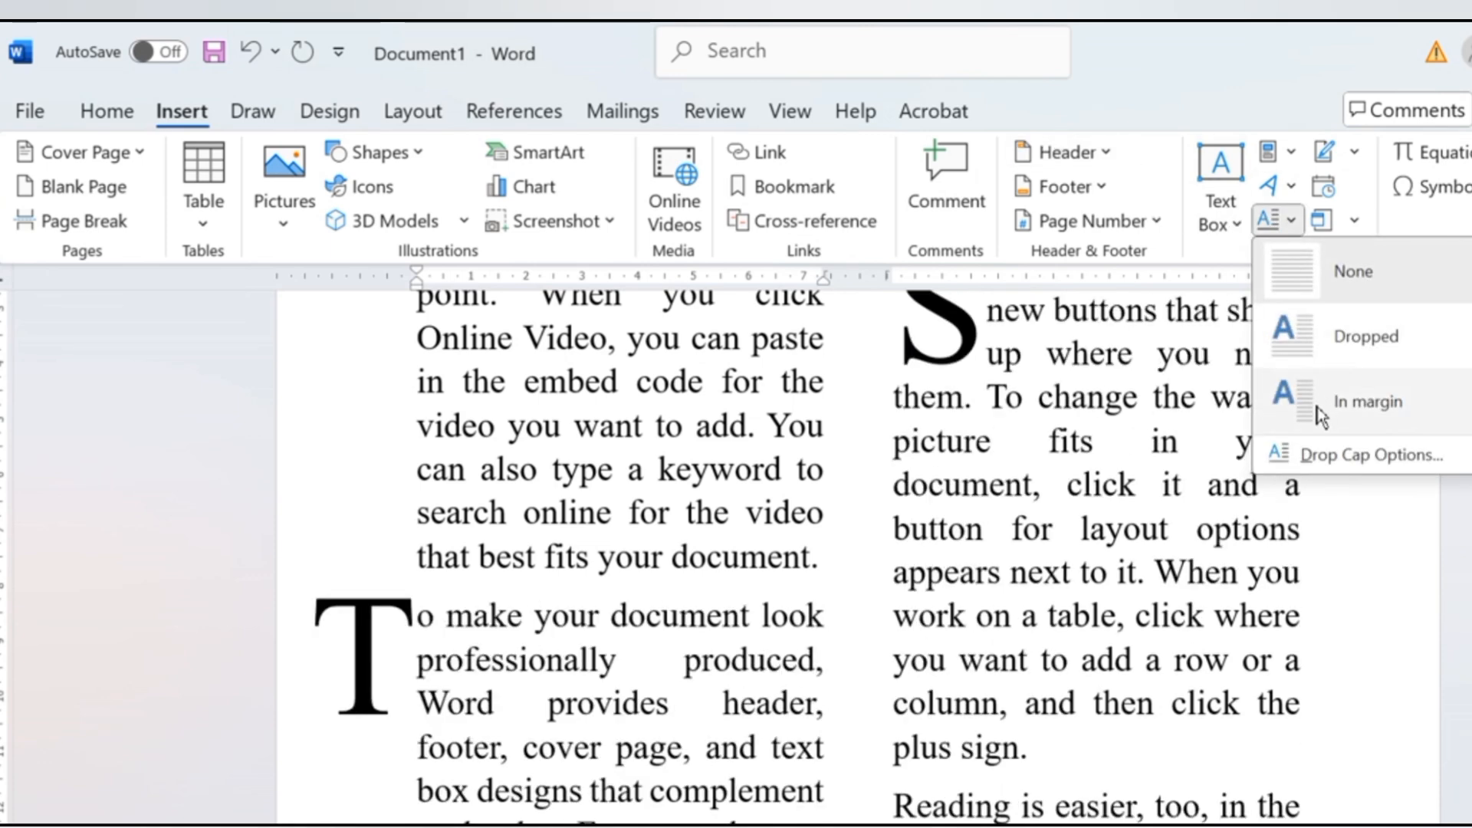
pyautogui.press('Escape')
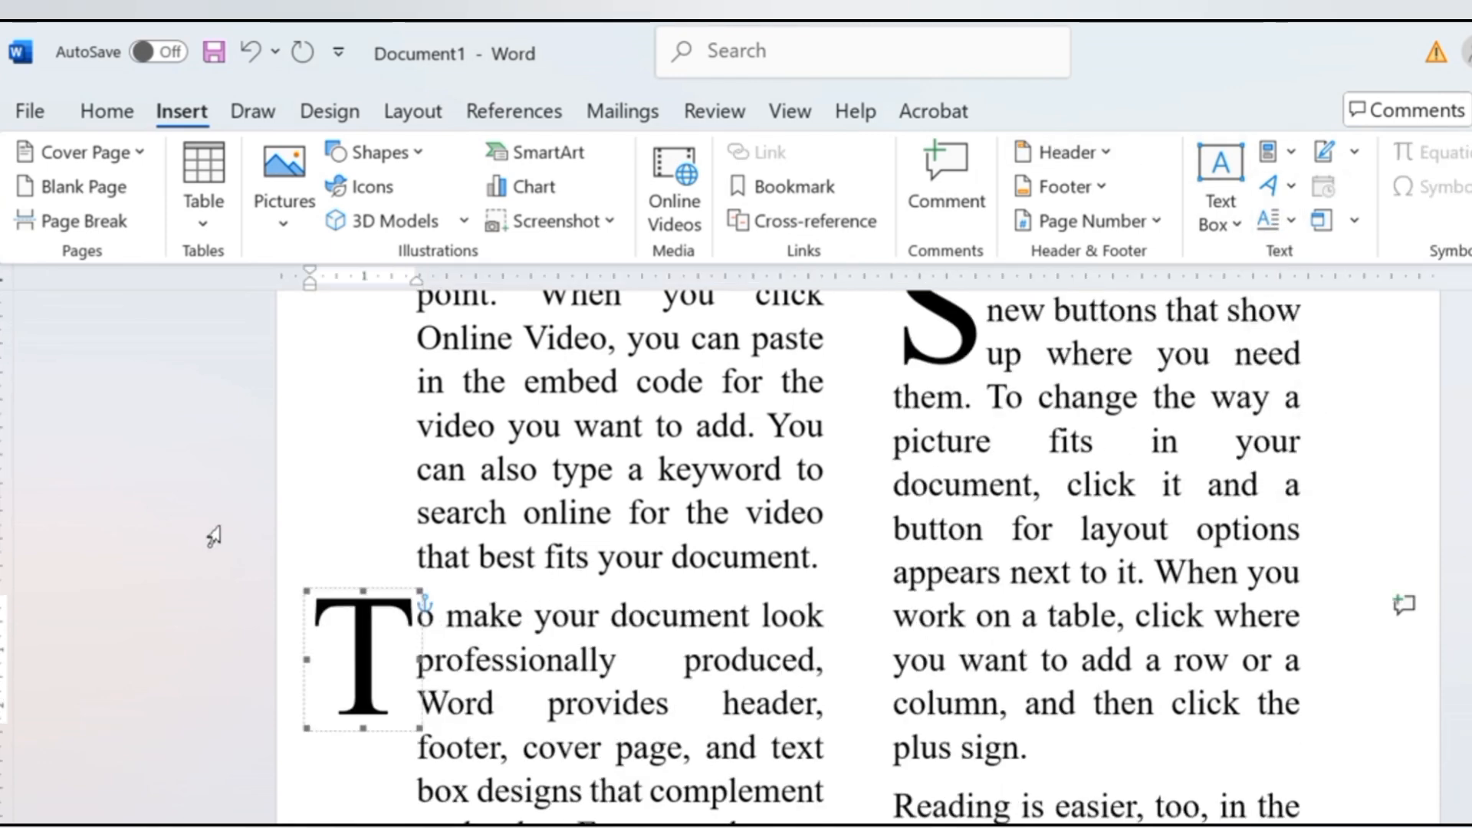
# Use the detailed drop cap options to give the "Video provides" paragraph that runs onto the second page a Dropped position drop cap.
pyautogui.click(600, 566)
pyautogui.scroll(-6, 603, 555)
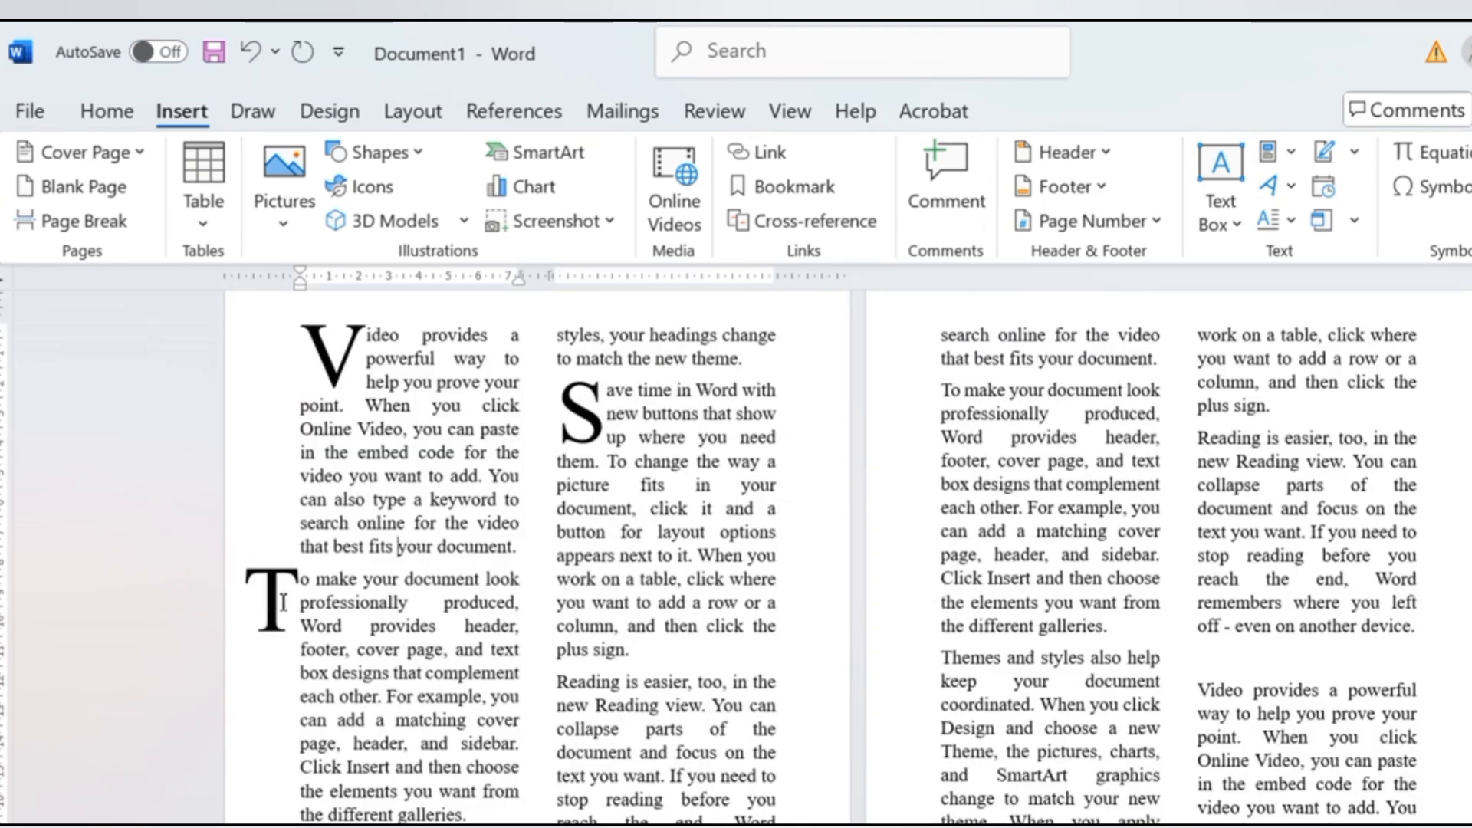
pyautogui.scroll(2, 283, 602)
pyautogui.scroll(1, 619, 564)
pyautogui.scroll(3, 1051, 397)
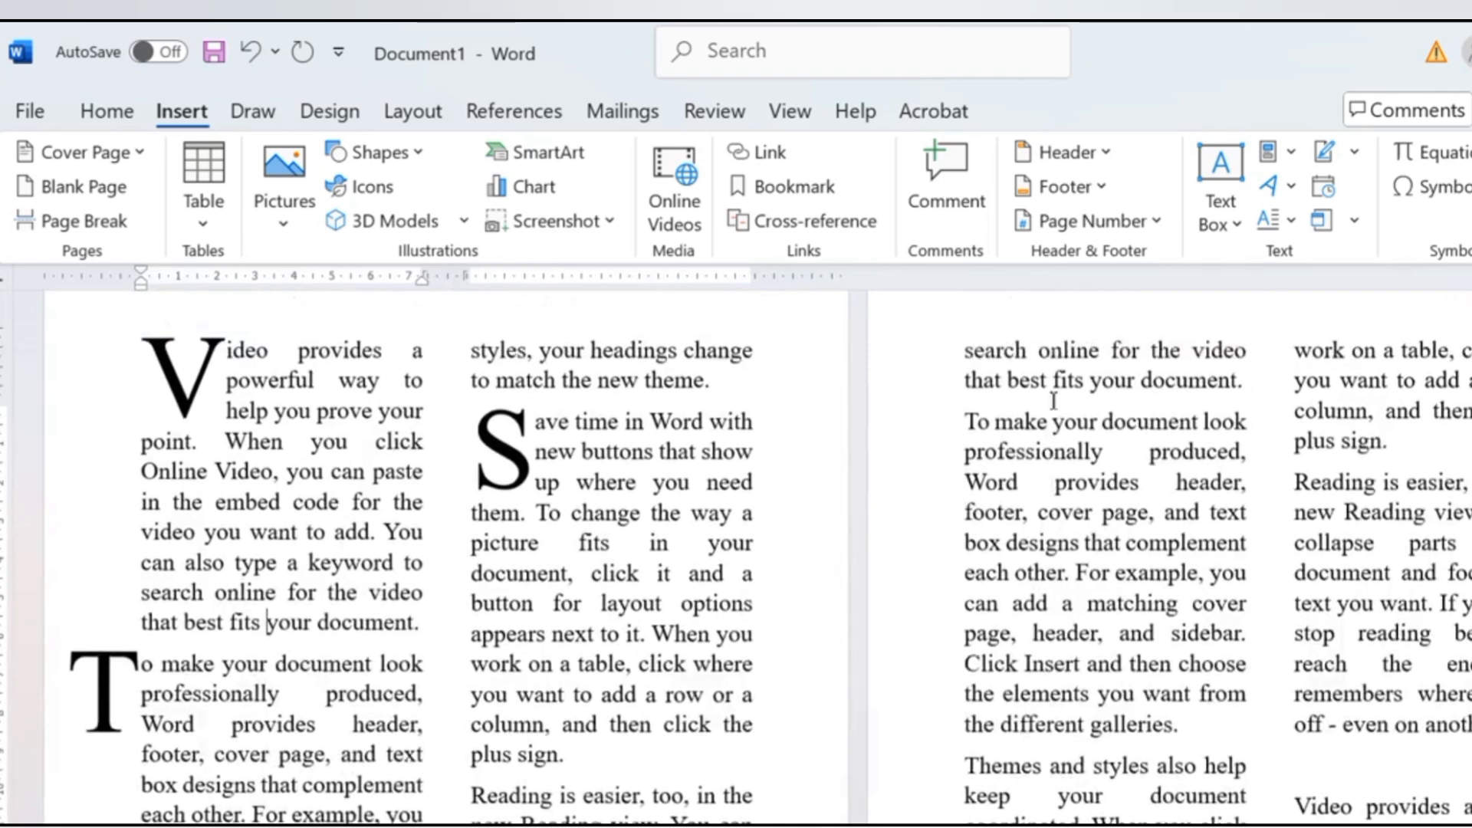
pyautogui.click(1056, 451)
pyautogui.click(1278, 221)
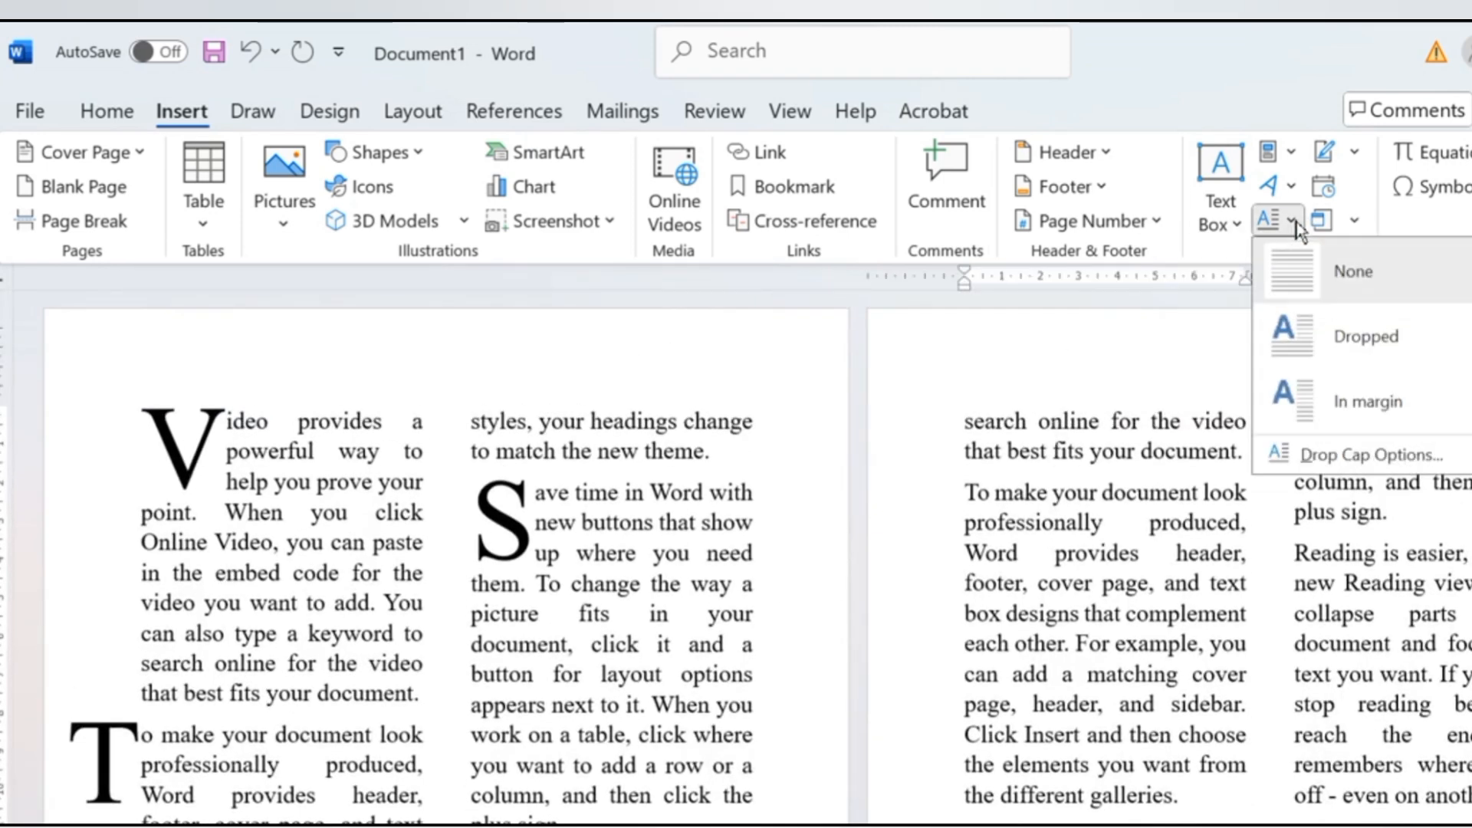
pyautogui.click(1349, 454)
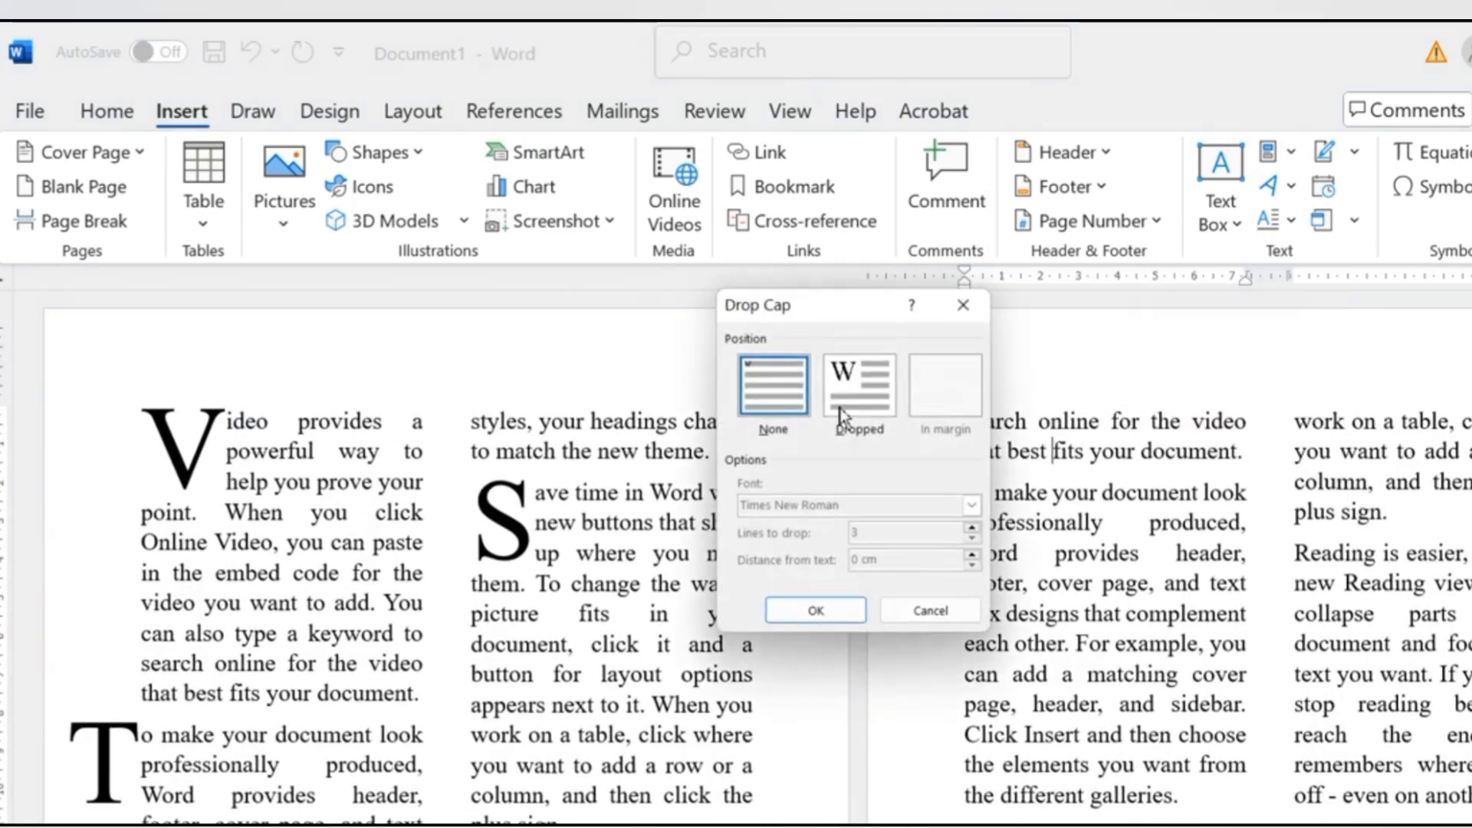
pyautogui.click(889, 397)
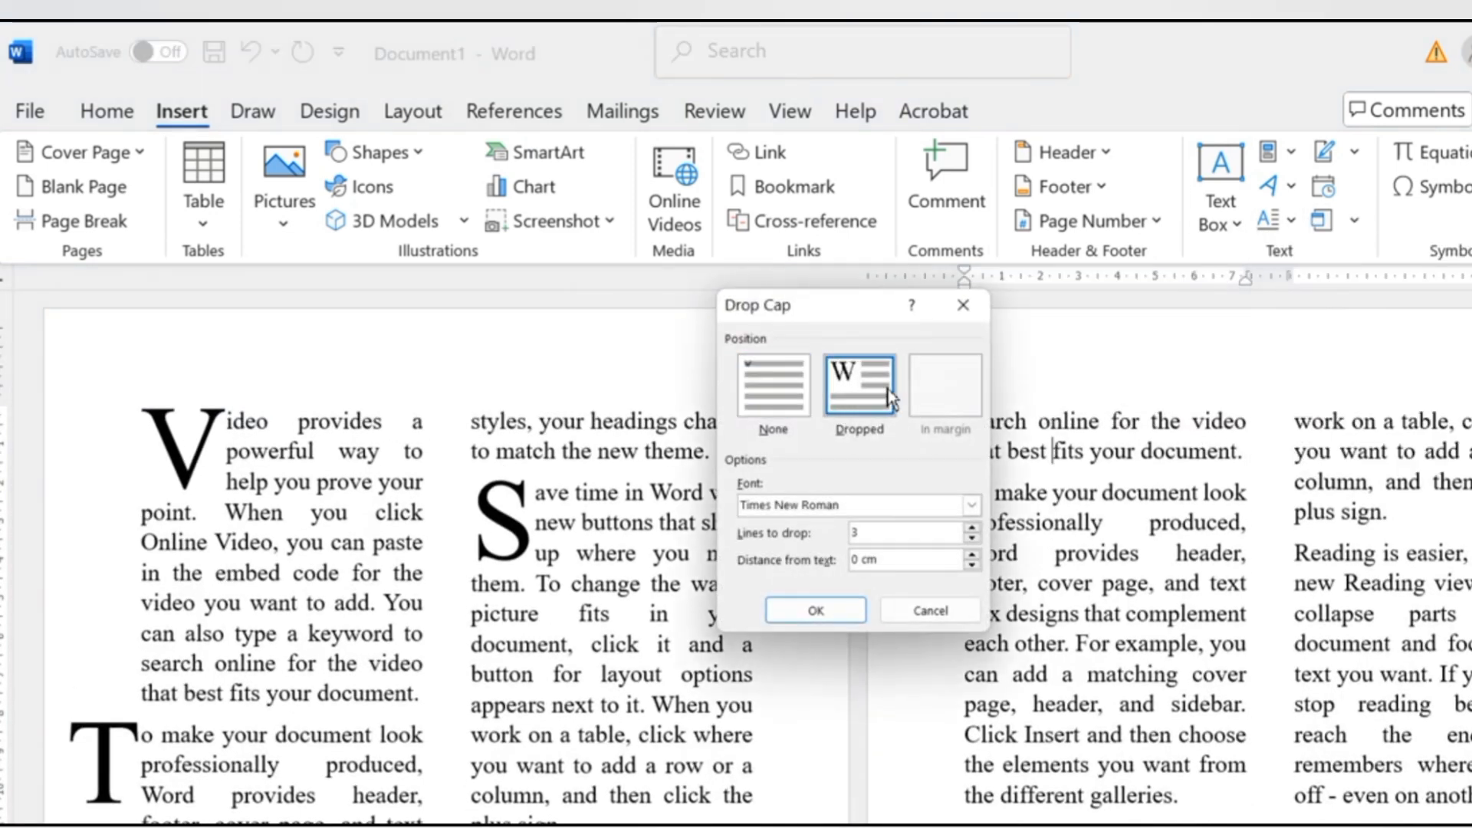
pyautogui.click(828, 618)
# Look through the document's pages to locate the new drop cap and check the text flow around it.
pyautogui.scroll(9, 1165, 483)
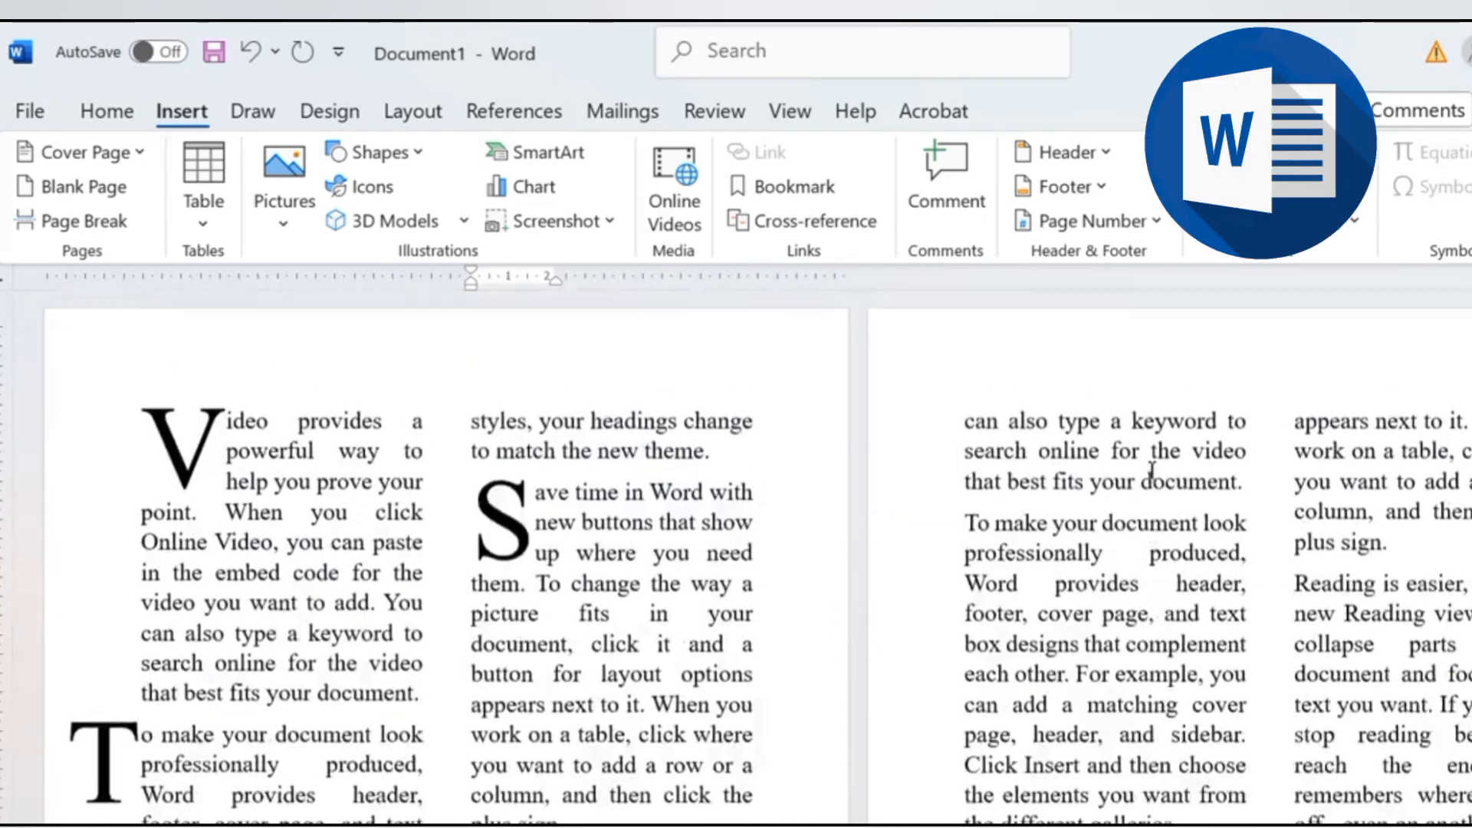
pyautogui.scroll(-9, 1146, 483)
pyautogui.scroll(-4, 1135, 483)
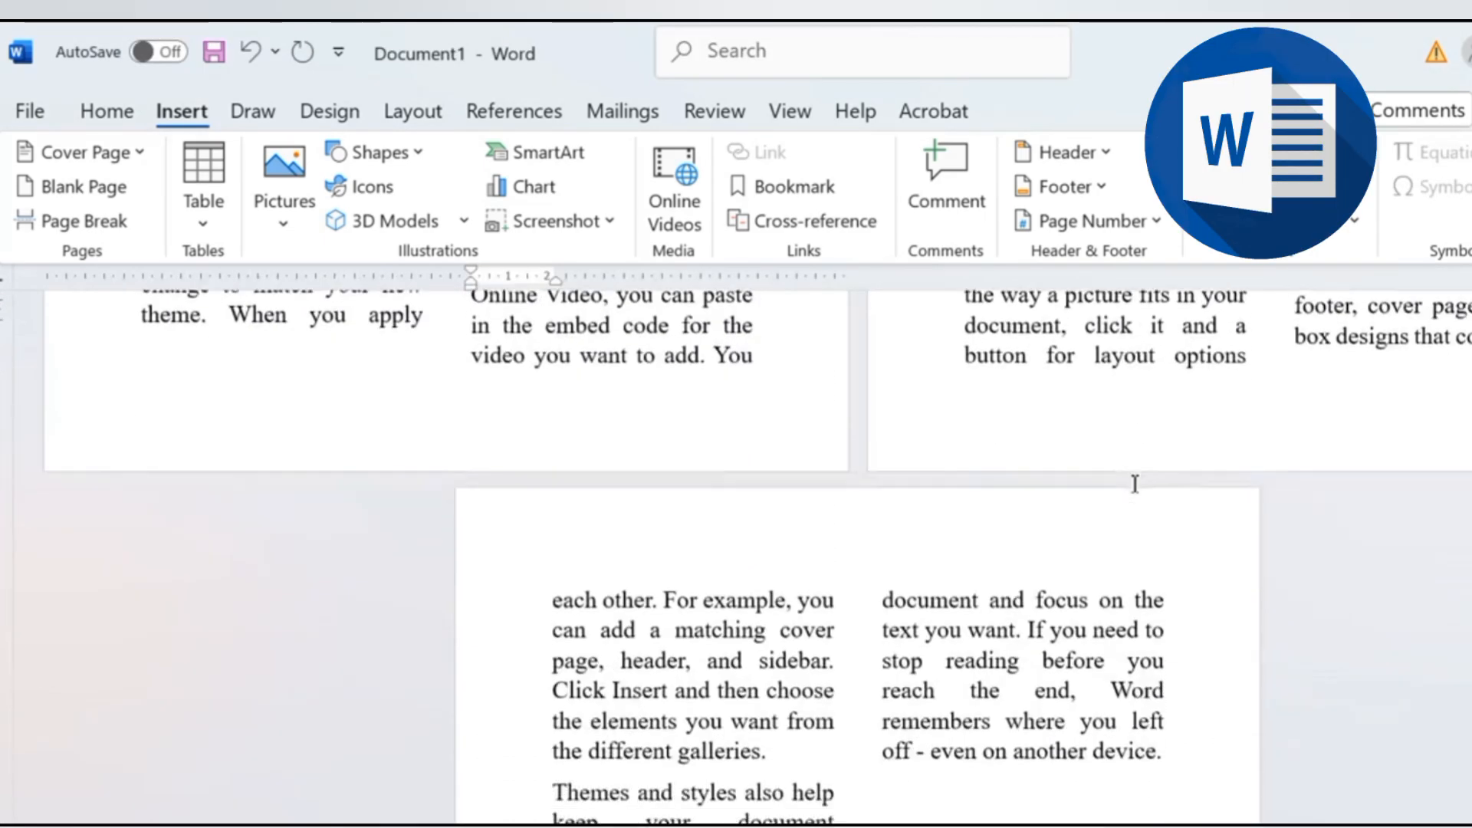
pyautogui.keyDown('ctrl'); pyautogui.scroll(5, 1135, 483); pyautogui.keyUp('ctrl')
pyautogui.scroll(-5, 1119, 464)
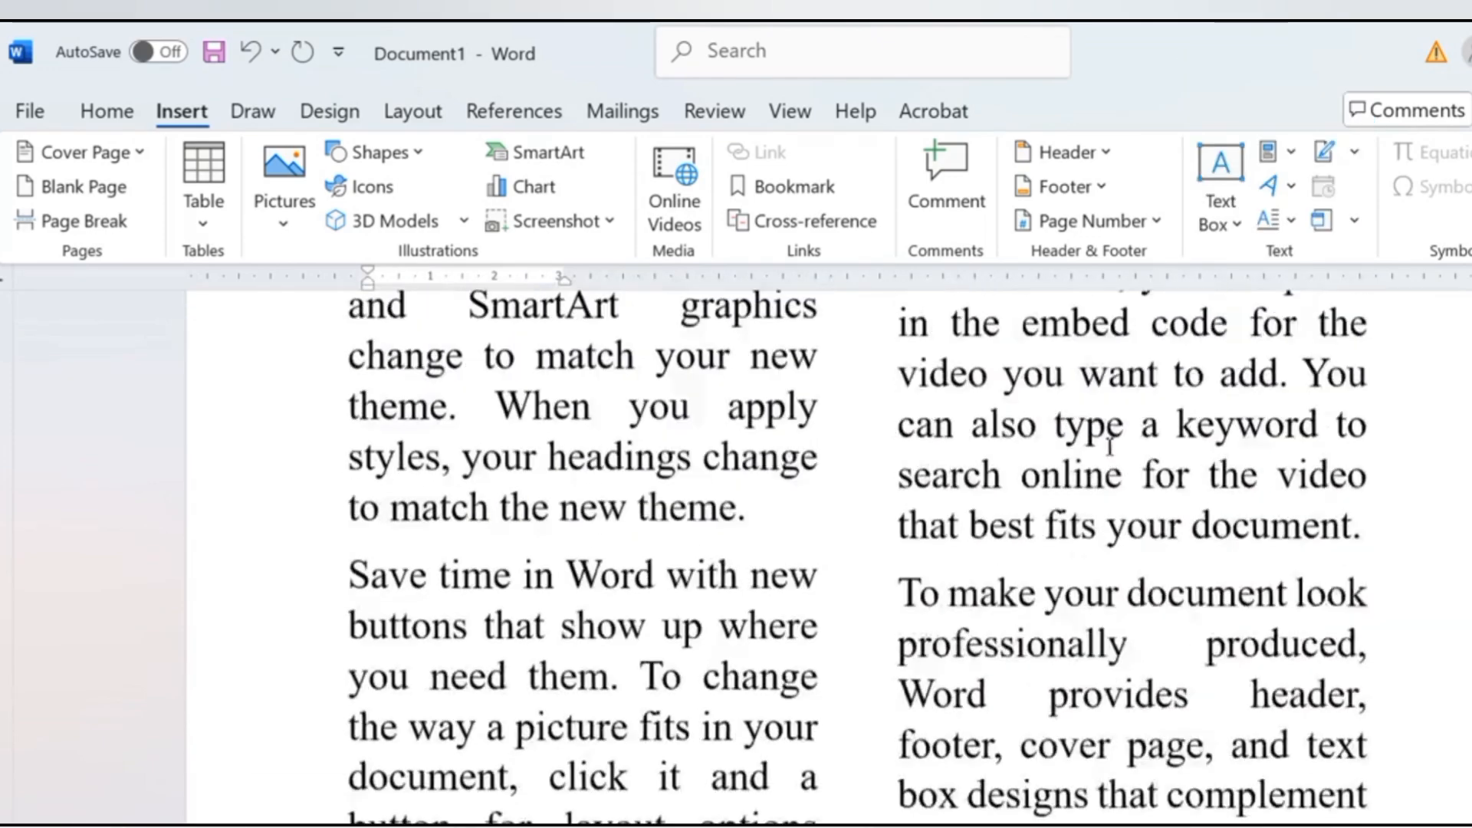
pyautogui.keyDown('ctrl'); pyautogui.scroll(-4, 1107, 444); pyautogui.keyUp('ctrl')
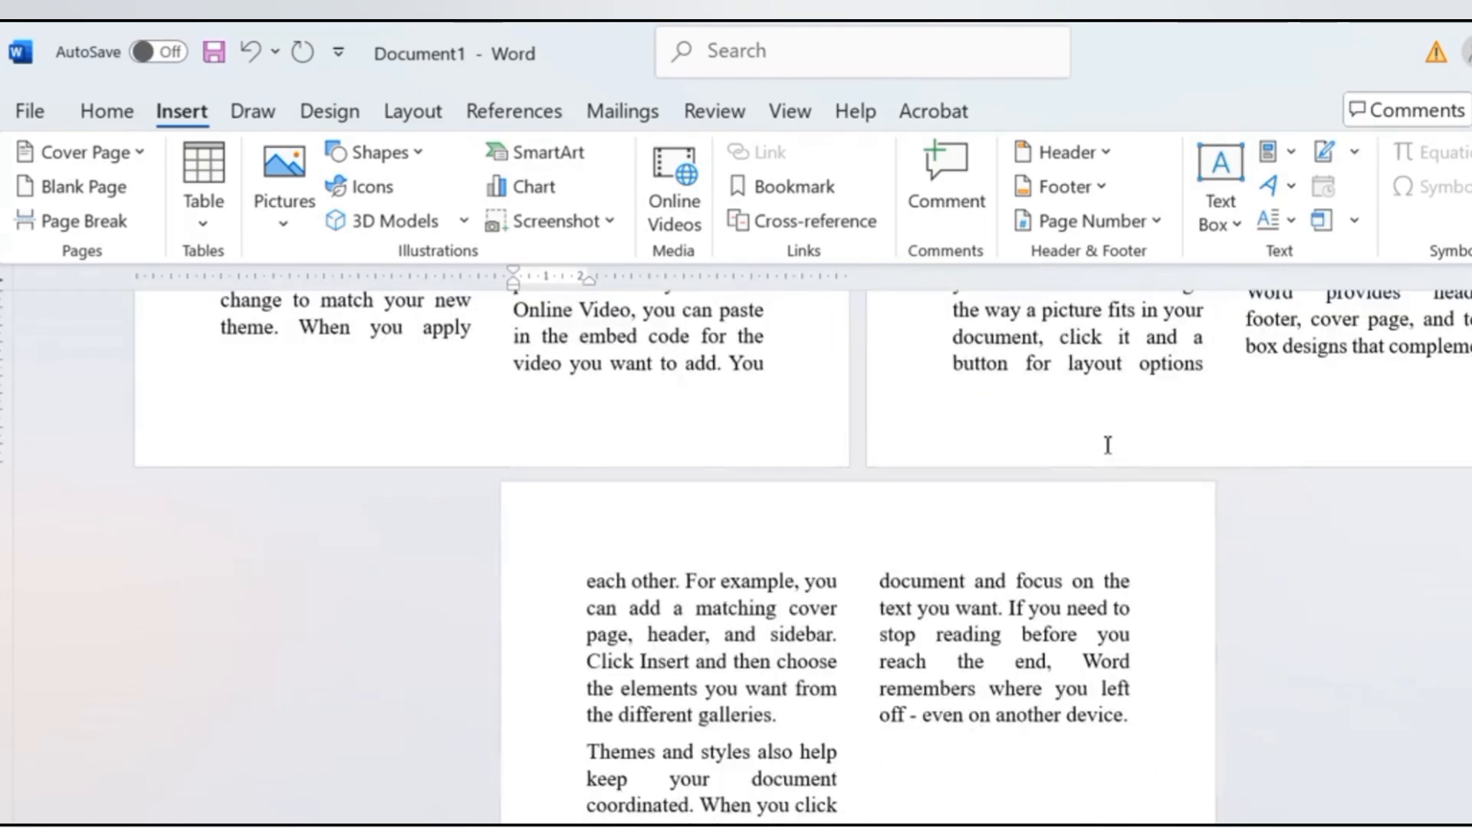
pyautogui.scroll(6, 622, 520)
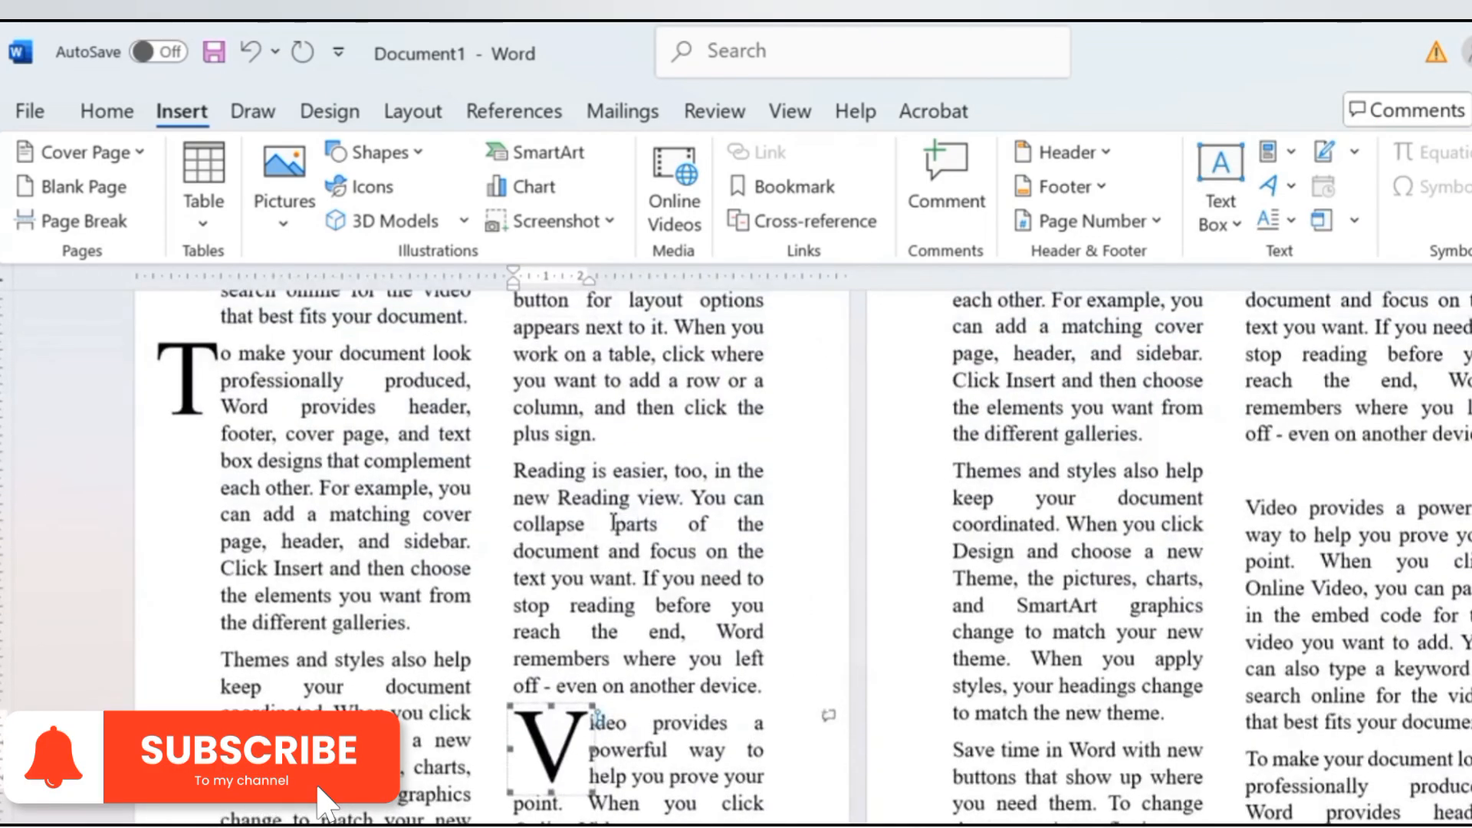